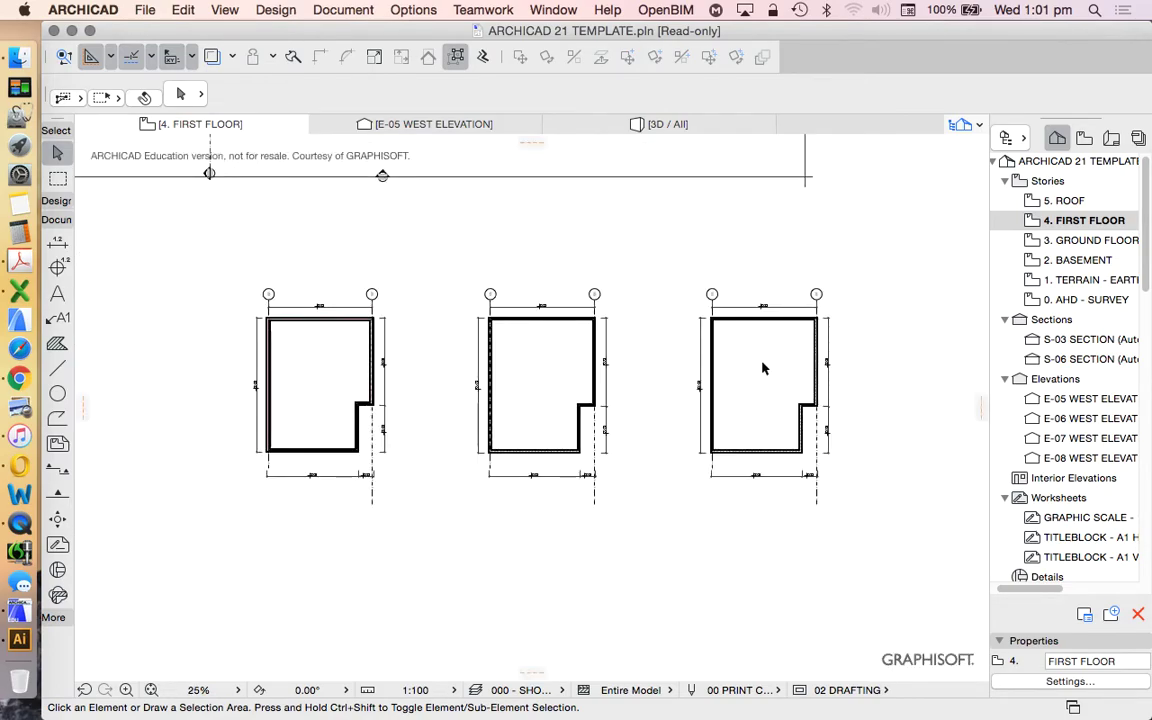
scroll(470, 345, "up", 5)
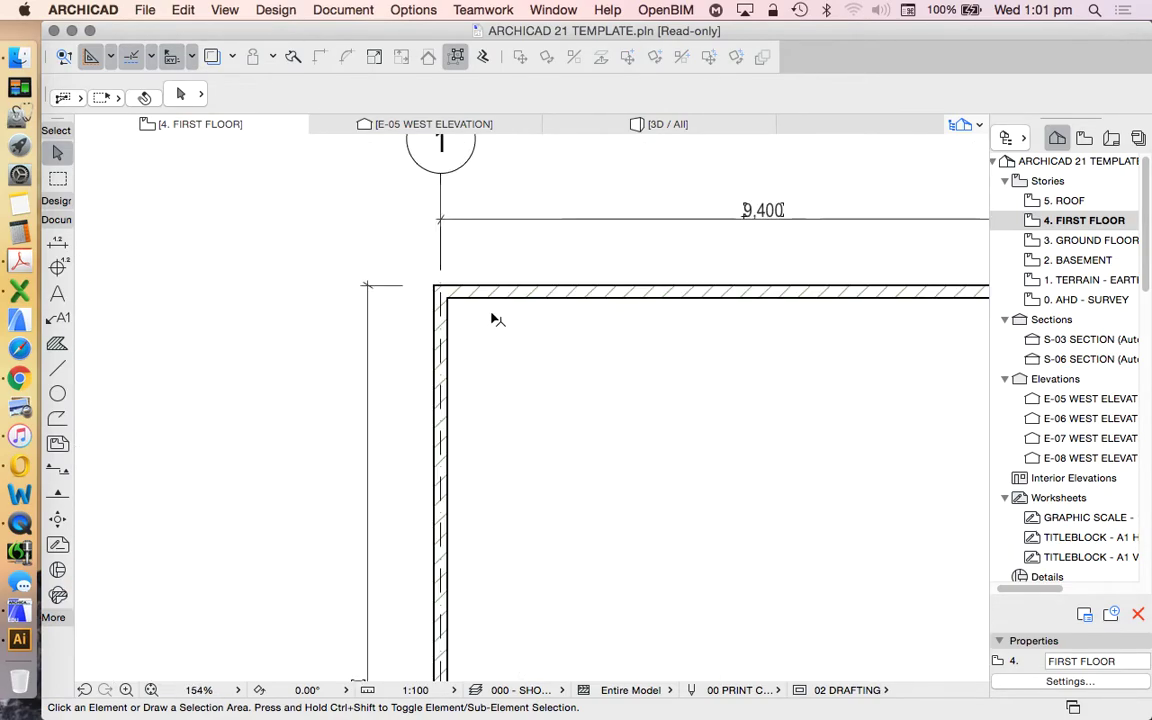
scroll(600, 305, "down", 2)
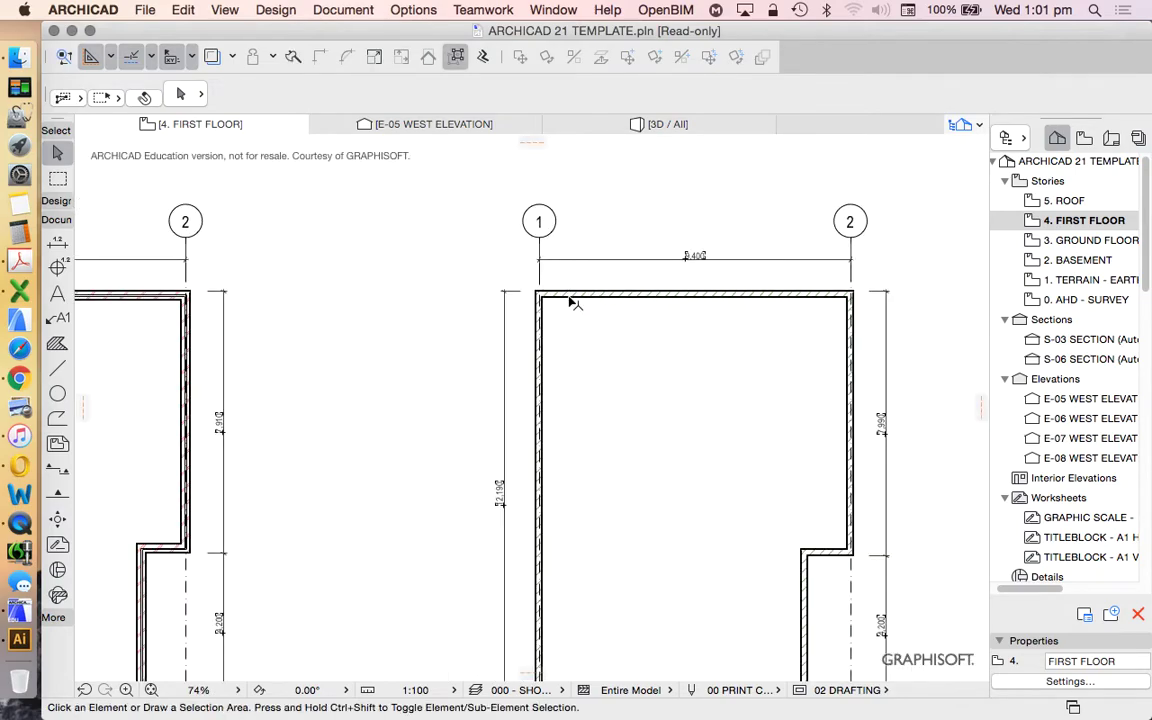
Inspect the top and right walls of the left room and the middle room's top wall
left_click(579, 298)
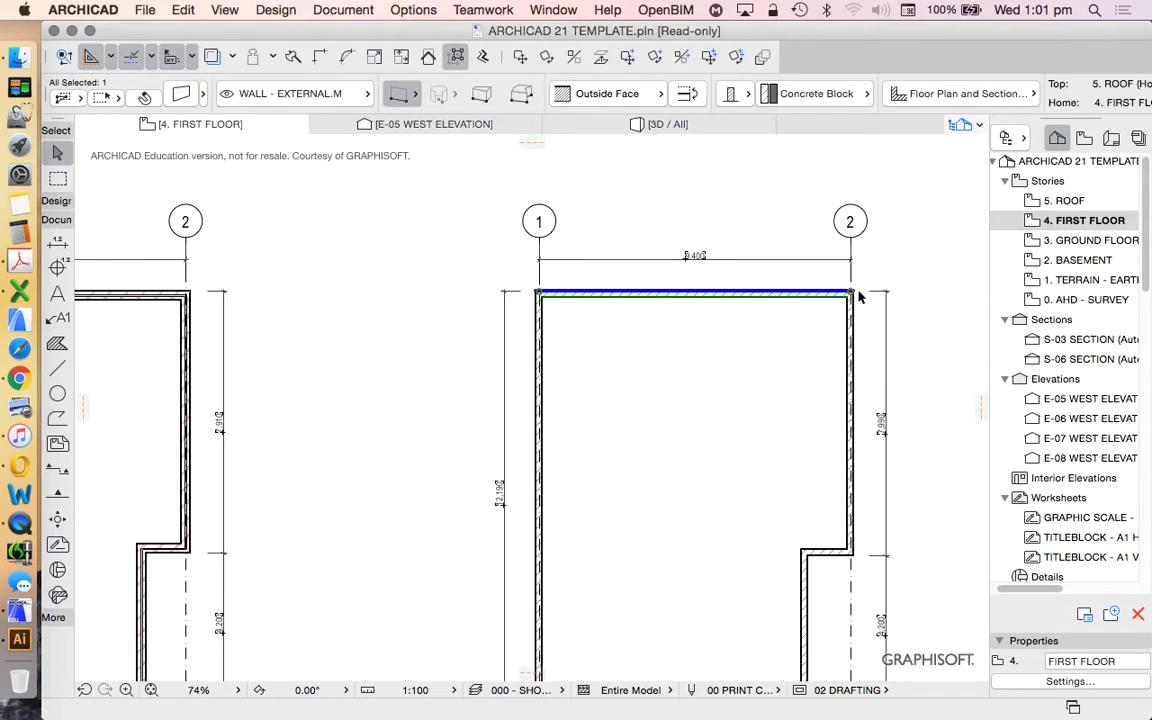
scroll(858, 296, "up", 4)
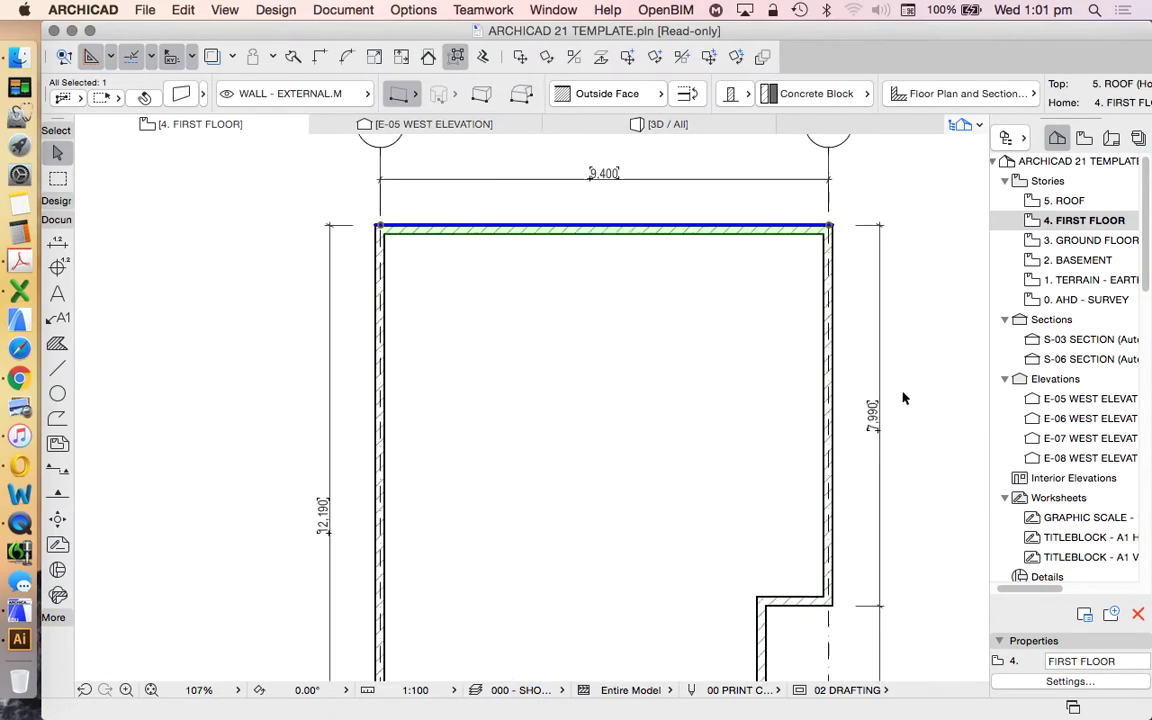
scroll(902, 398, "up", 2)
scroll(800, 335, "down", 5)
scroll(355, 300, "up", 3)
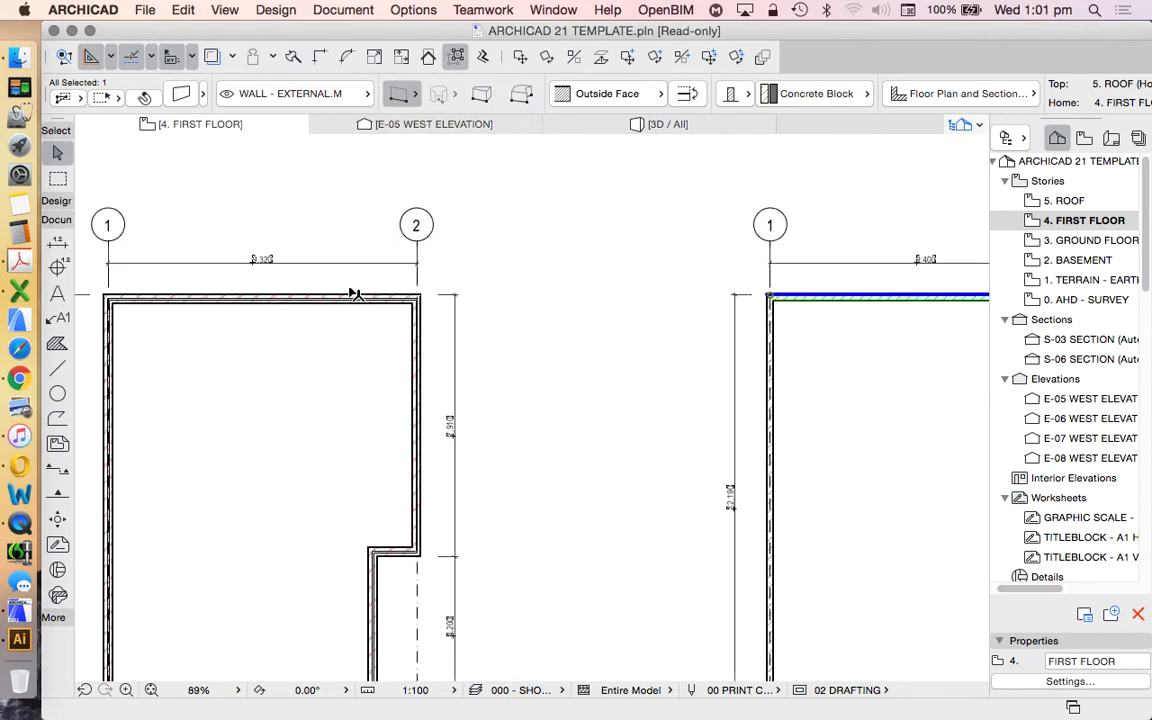
scroll(355, 296, "up", 3)
left_click(480, 334)
scroll(522, 331, "down", 3)
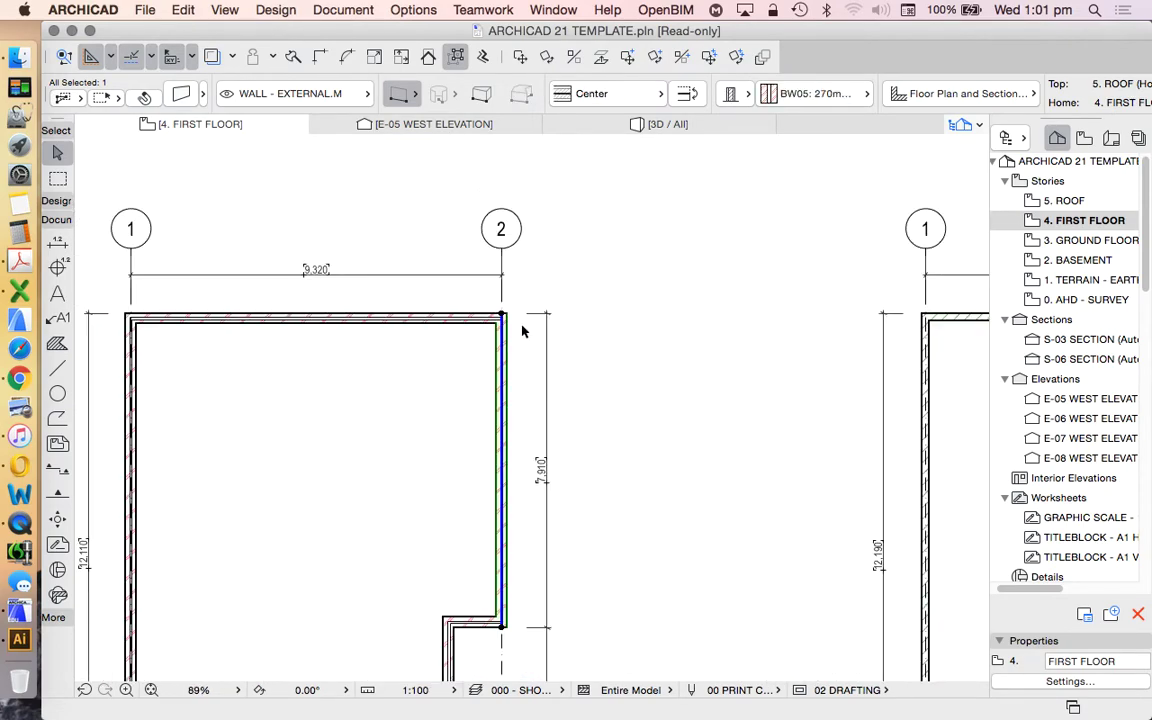
scroll(530, 343, "down", 3)
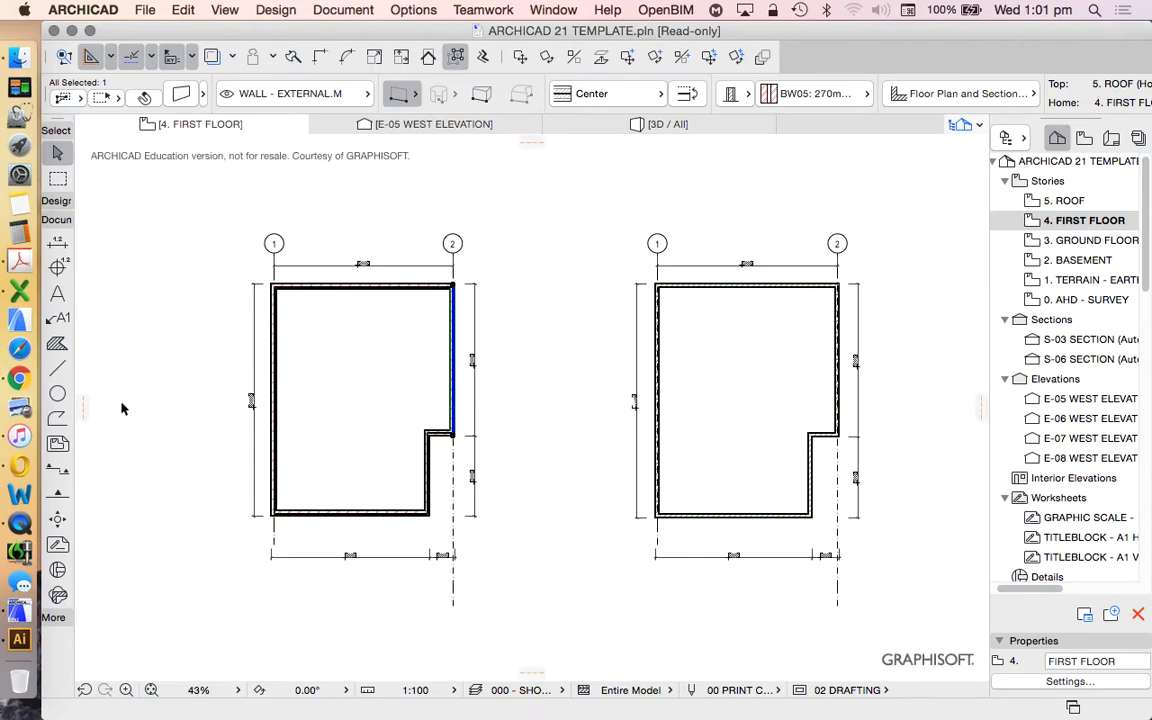
scroll(290, 298, "up", 2)
left_click(296, 308)
scroll(300, 303, "up", 3)
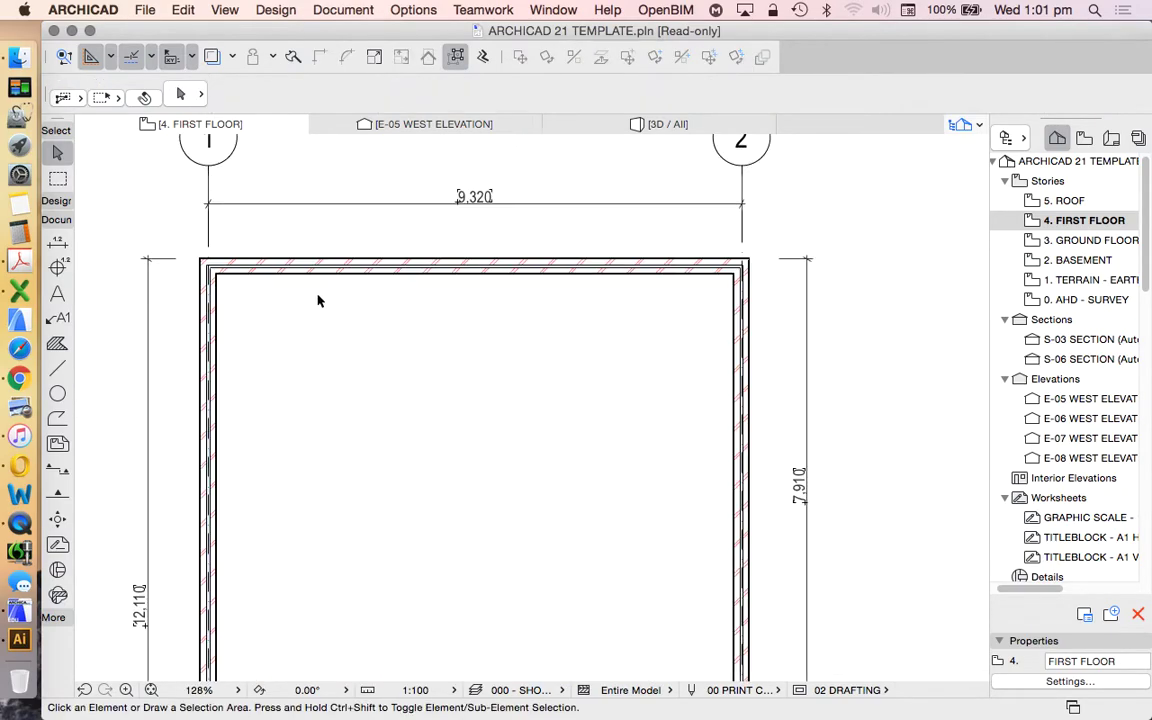
scroll(250, 282, "down", 1)
left_click(254, 264)
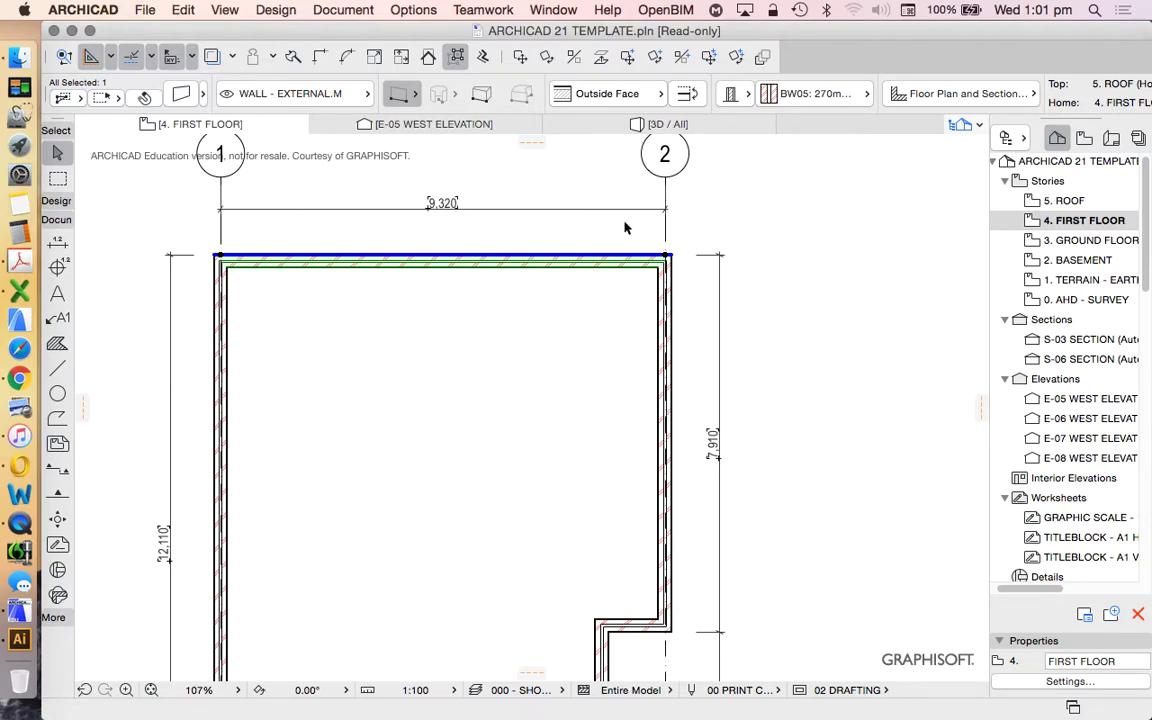
left_click(767, 293)
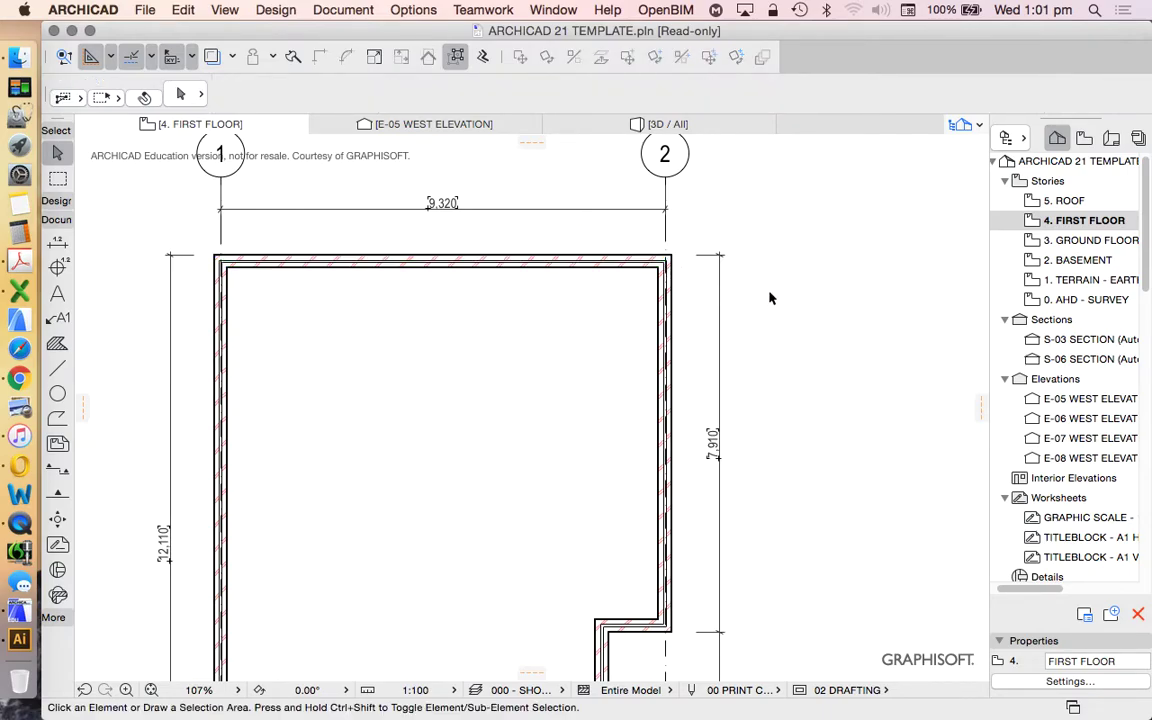
Zoom around the plan and inspect the short wall at the room's notch
scroll(669, 278, "up", 4)
scroll(672, 255, "down", 2)
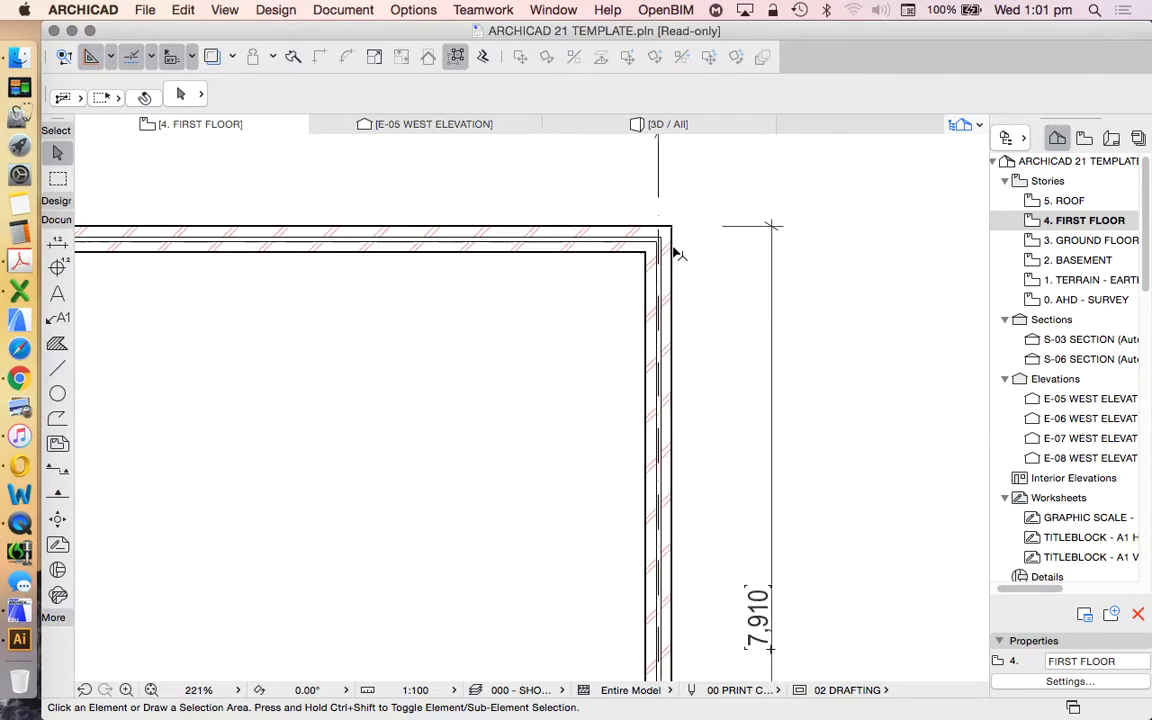
scroll(676, 275, "down", 3)
scroll(672, 440, "down", 2)
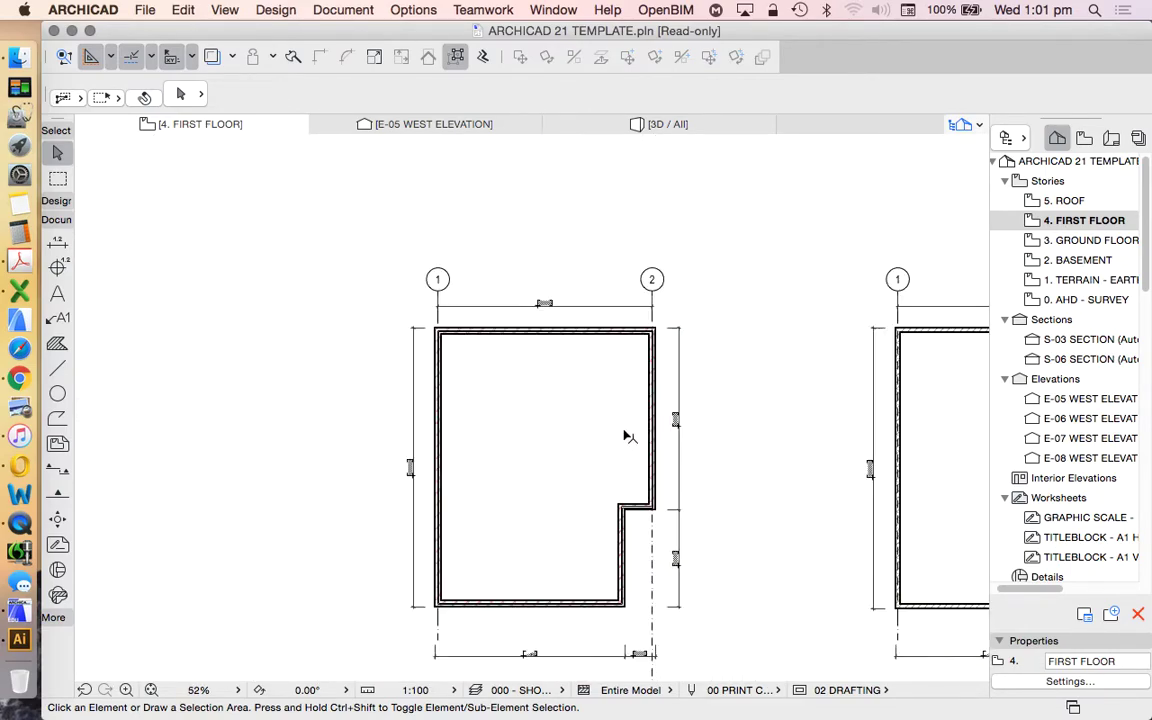
scroll(640, 500, "up", 3)
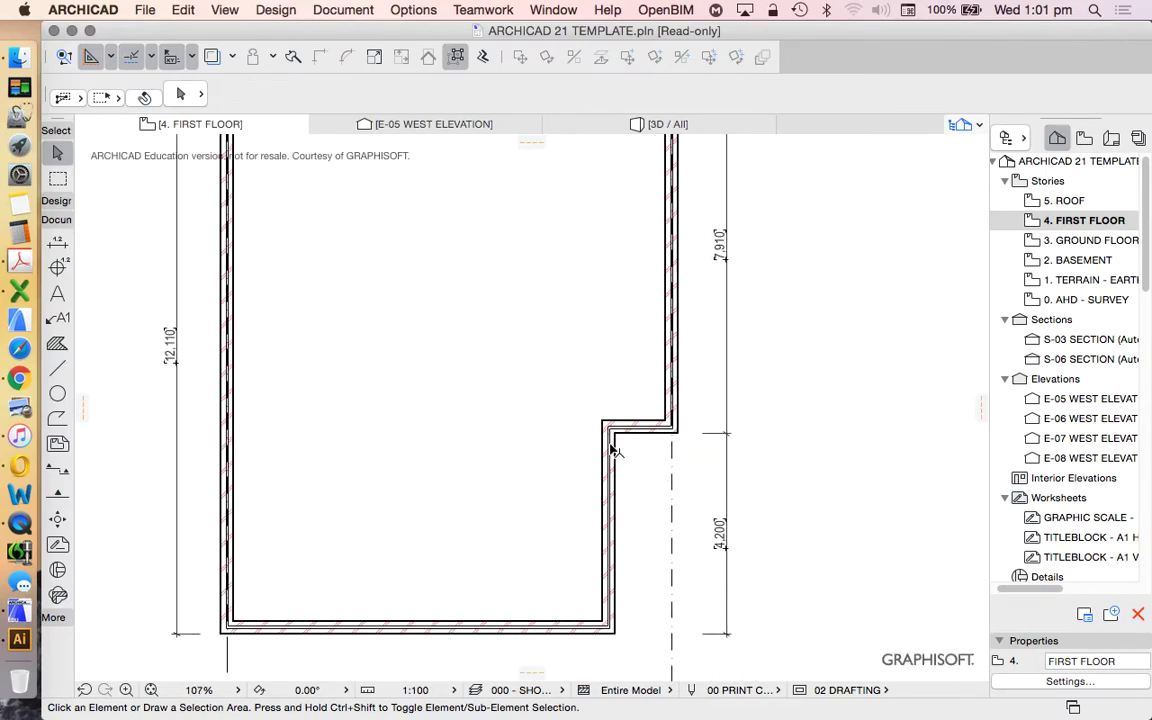
scroll(253, 480, "down", 2)
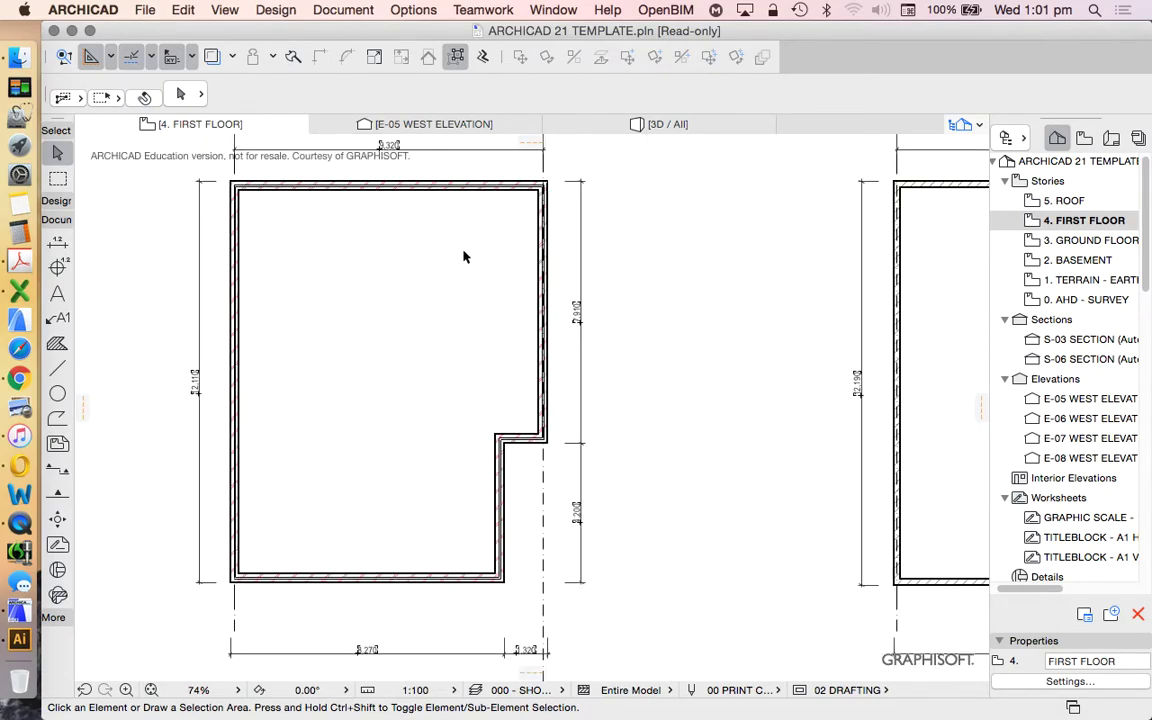
scroll(615, 265, "up", 2)
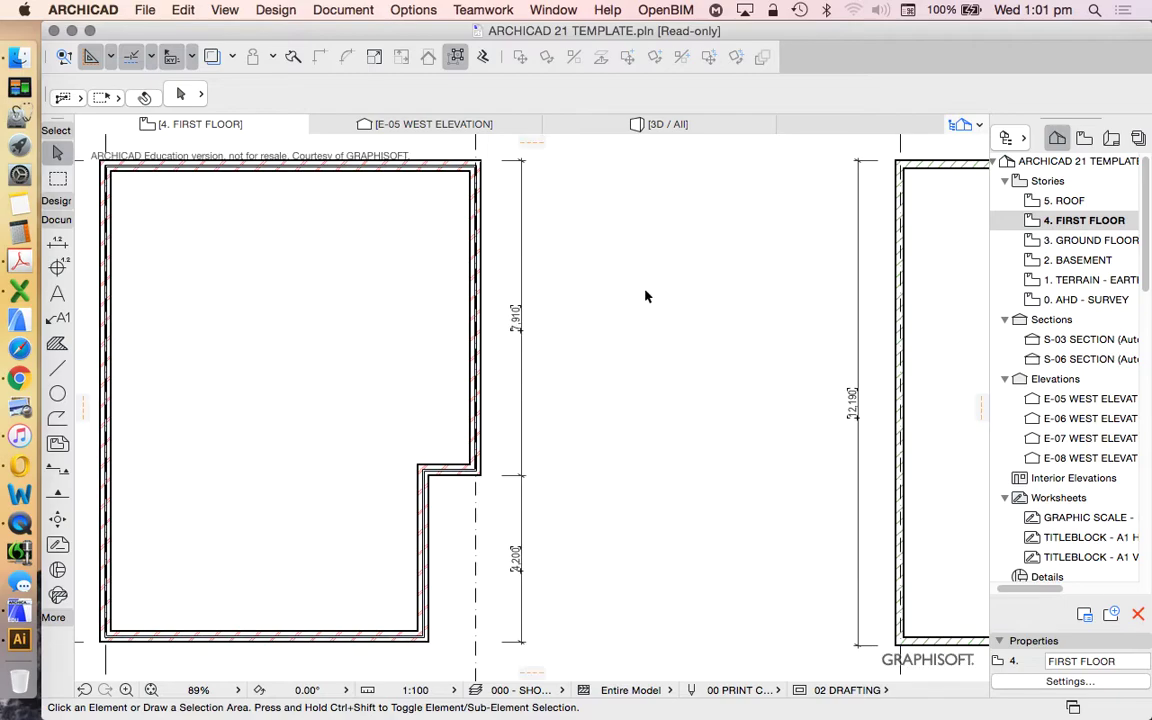
scroll(600, 383, "down", 1)
scroll(427, 612, "up", 5)
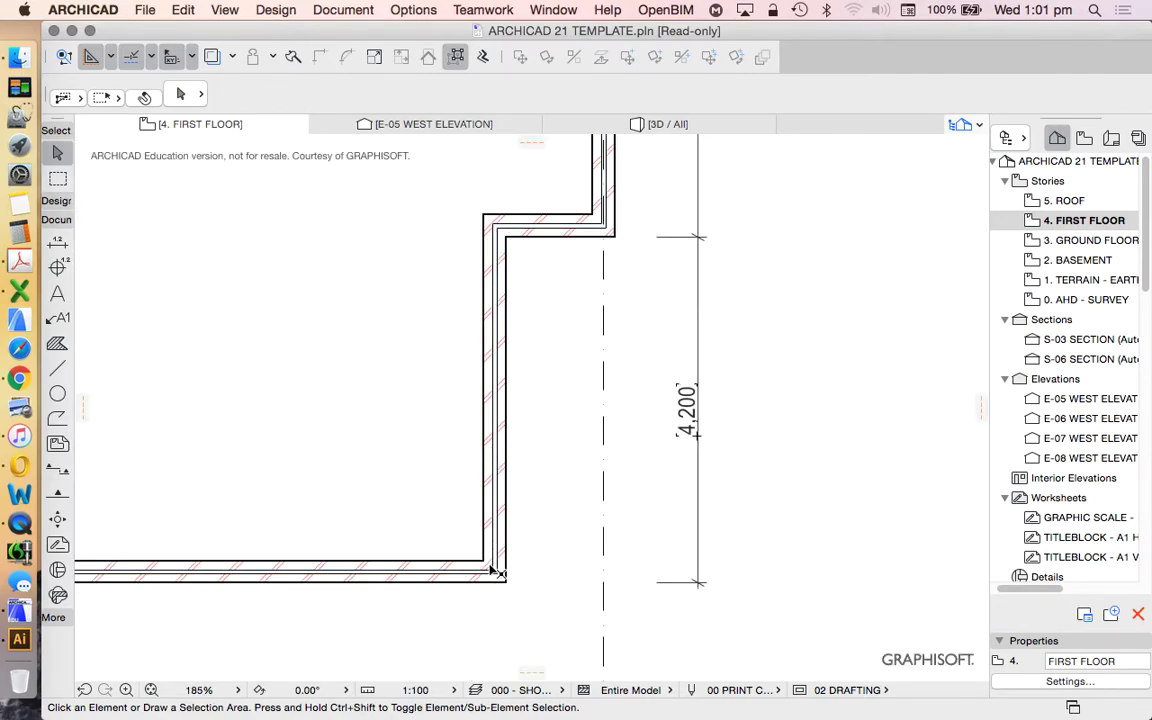
scroll(512, 494, "down", 9)
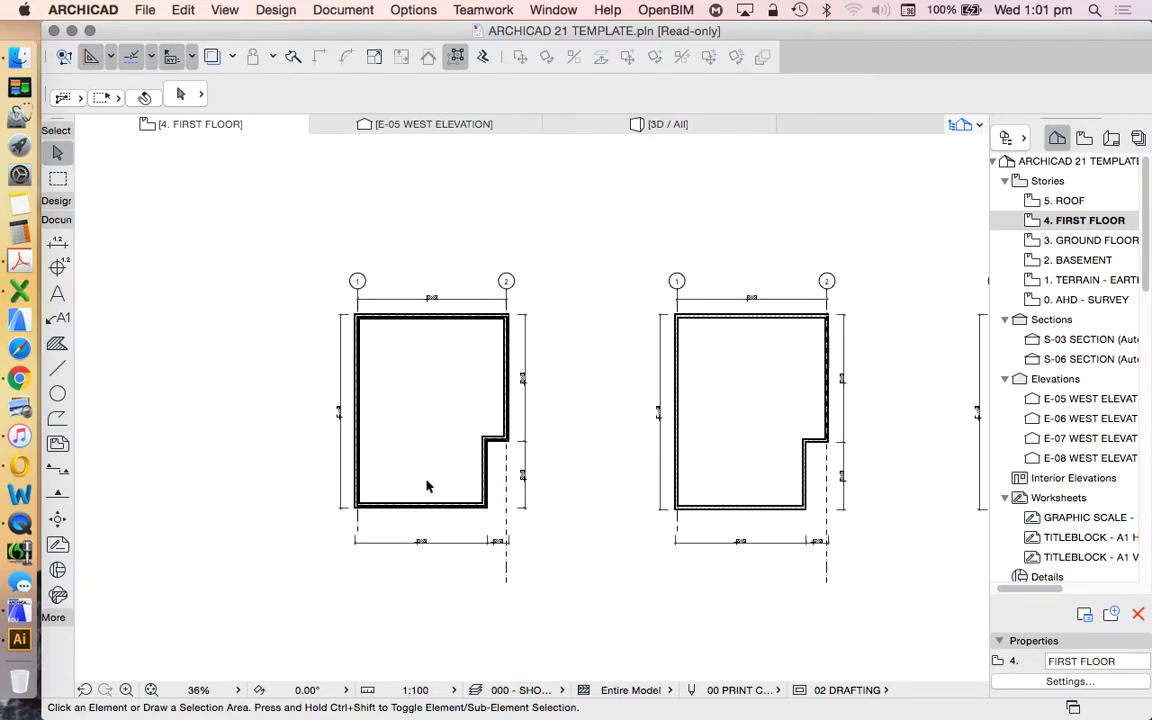
scroll(389, 486, "down", 3)
scroll(862, 445, "up", 4)
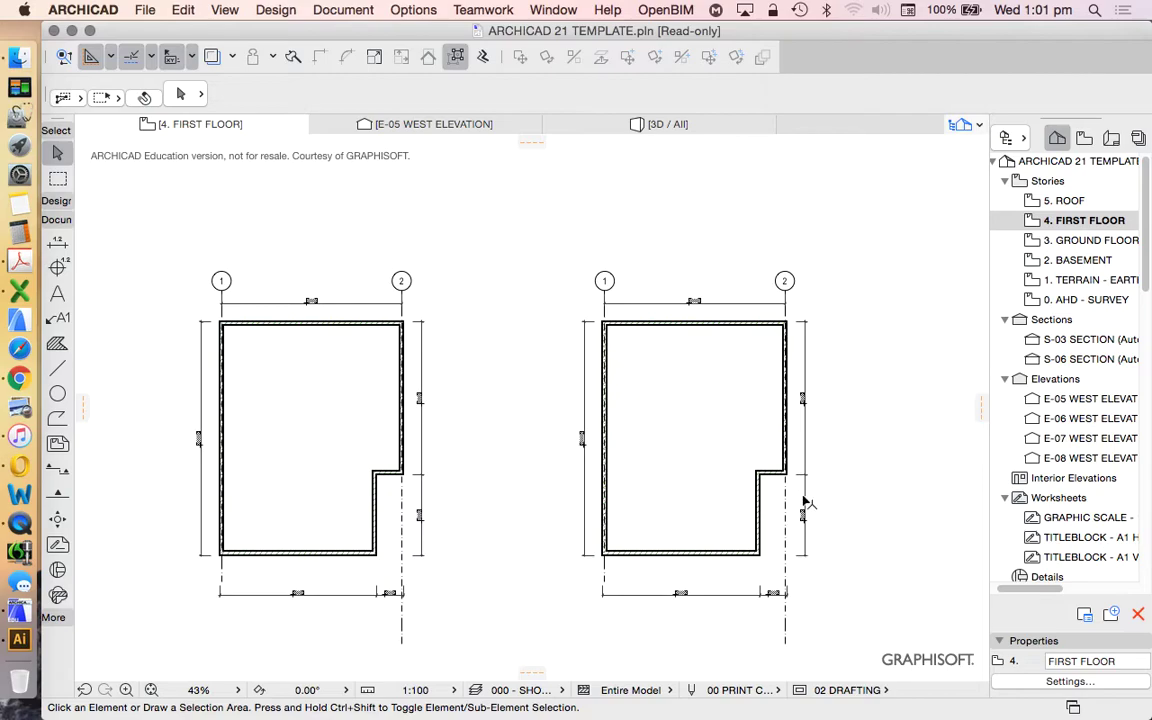
scroll(835, 533, "up", 2)
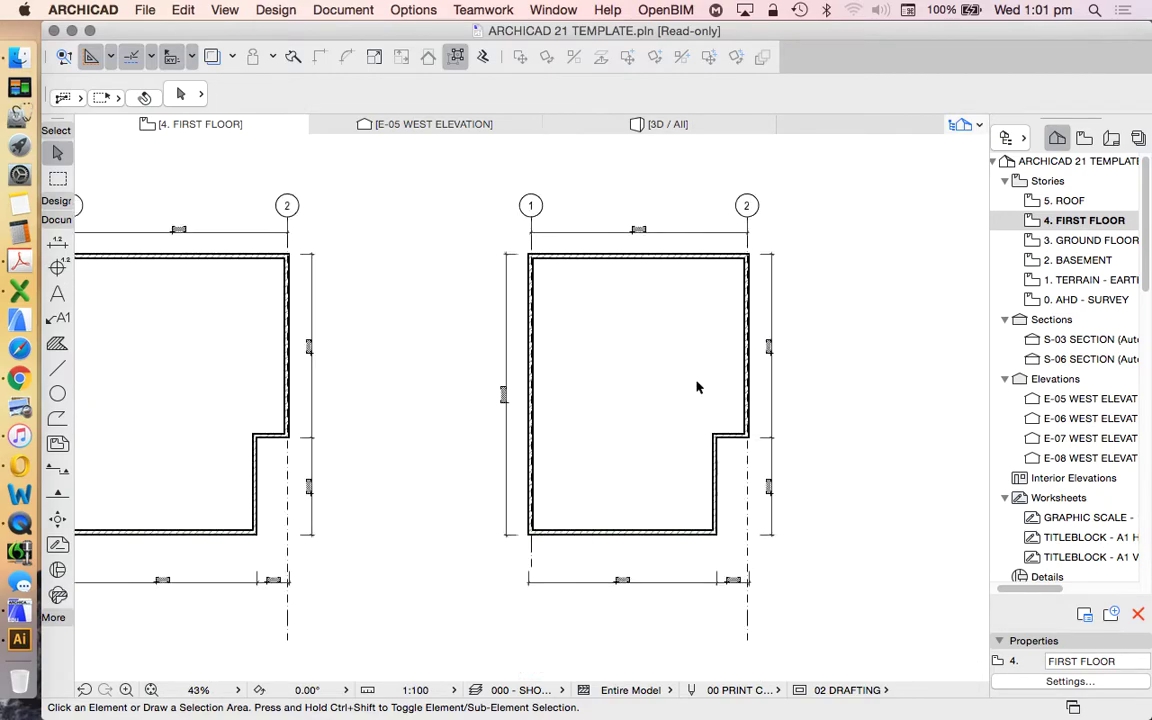
scroll(694, 386, "down", 3)
scroll(740, 419, "up", 4)
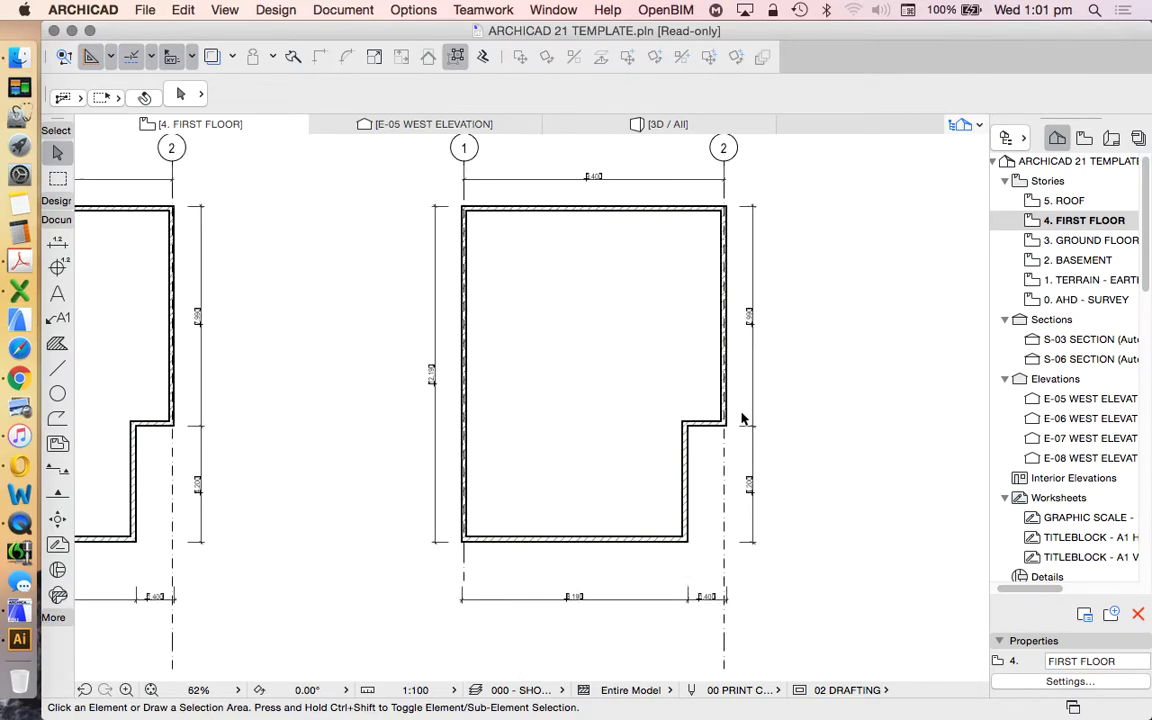
left_click(694, 429)
scroll(707, 425, "down", 1)
scroll(707, 442, "up", 3)
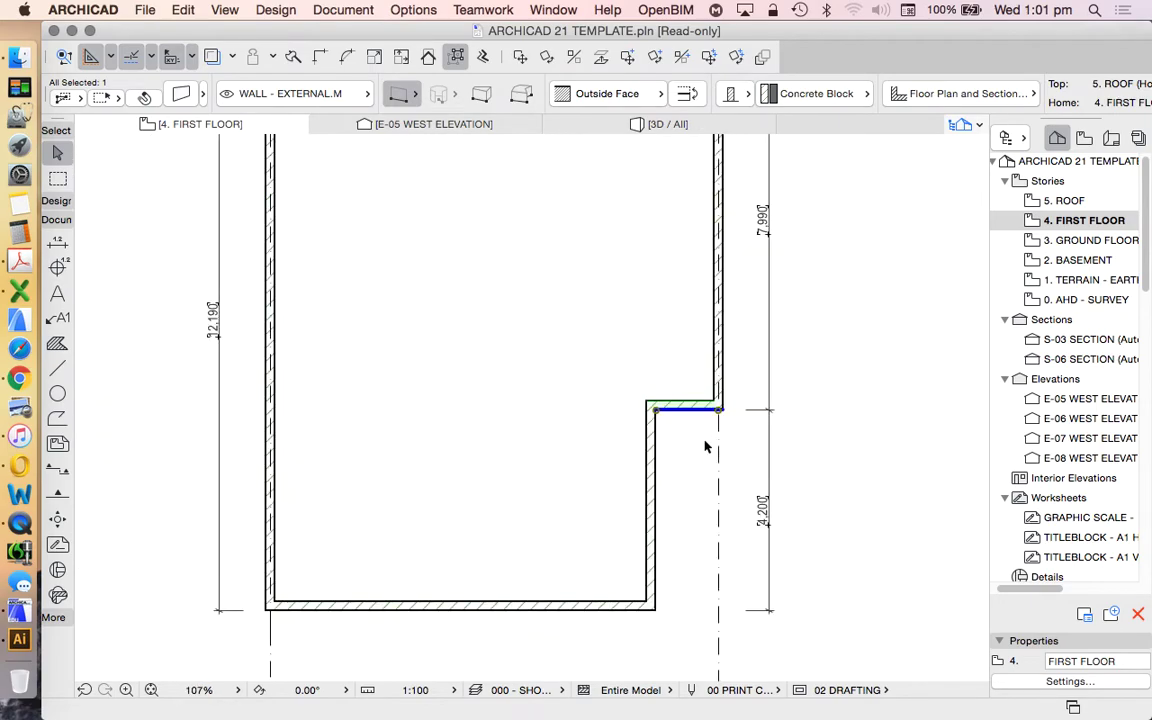
scroll(725, 402, "down", 3)
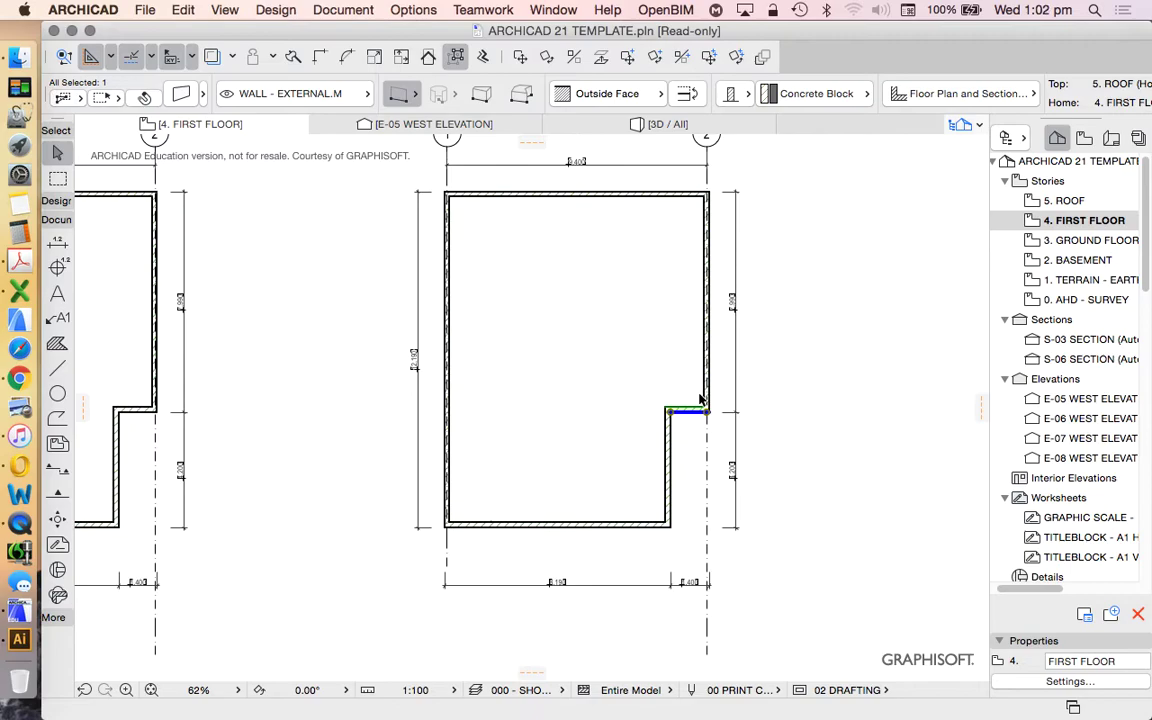
scroll(475, 196, "up", 3)
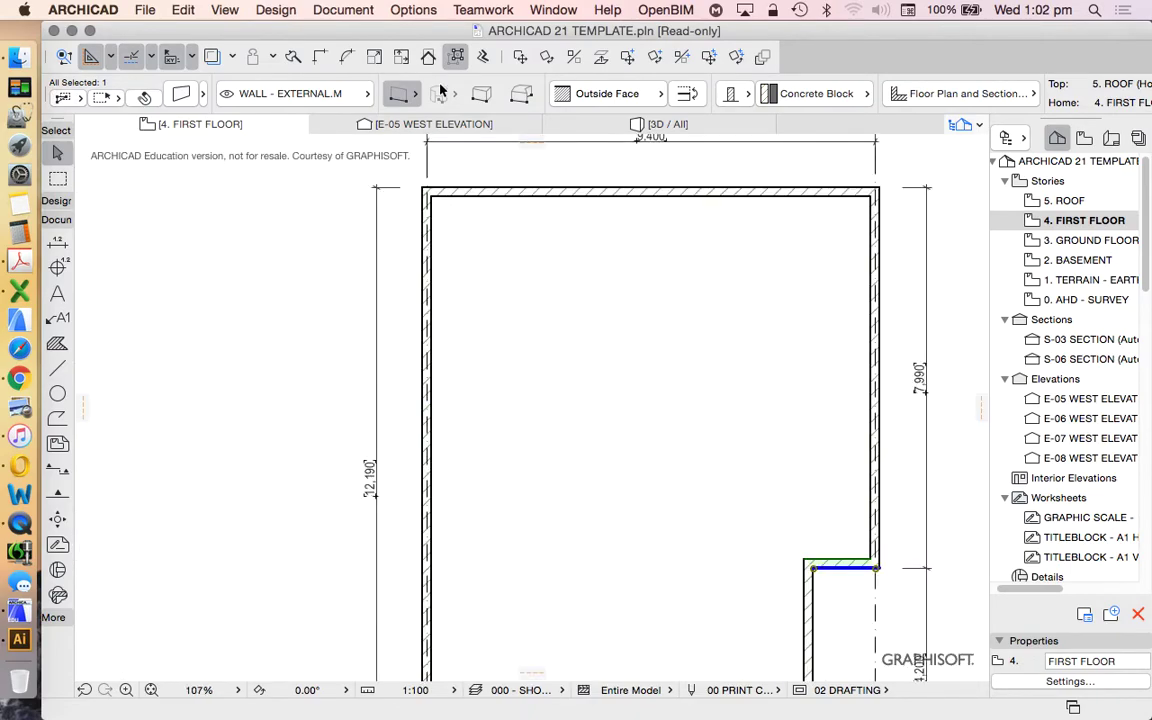
scroll(446, 412, "up", 2)
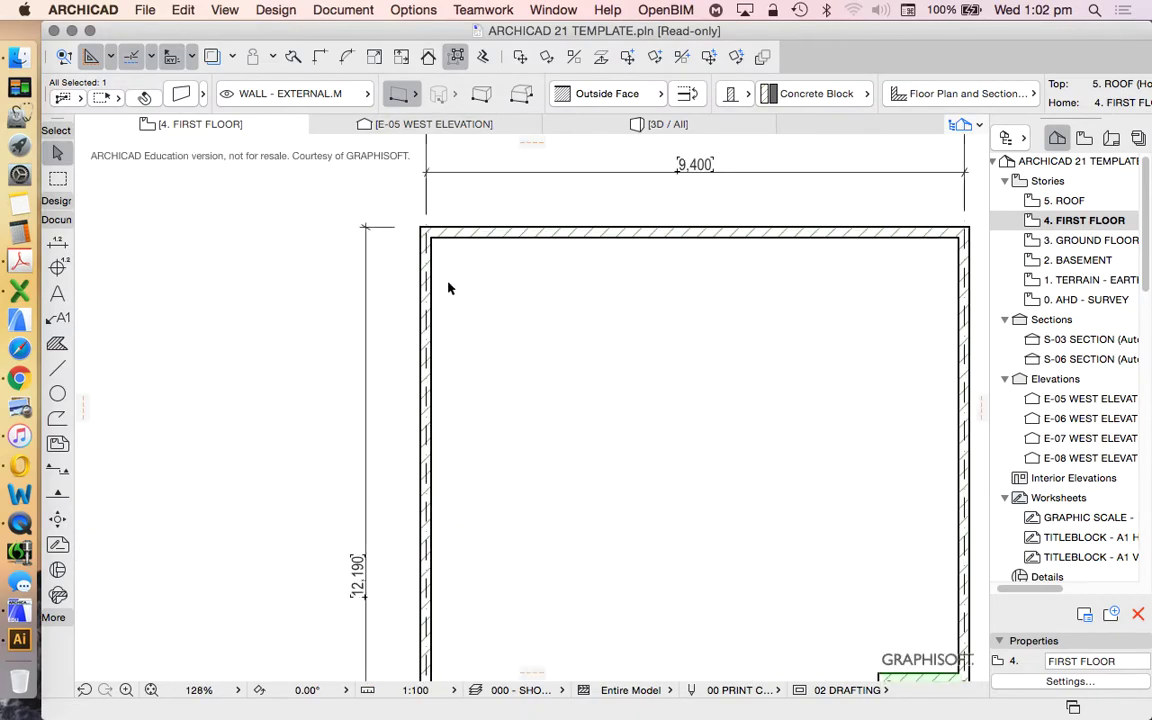
scroll(520, 300, "down", 2)
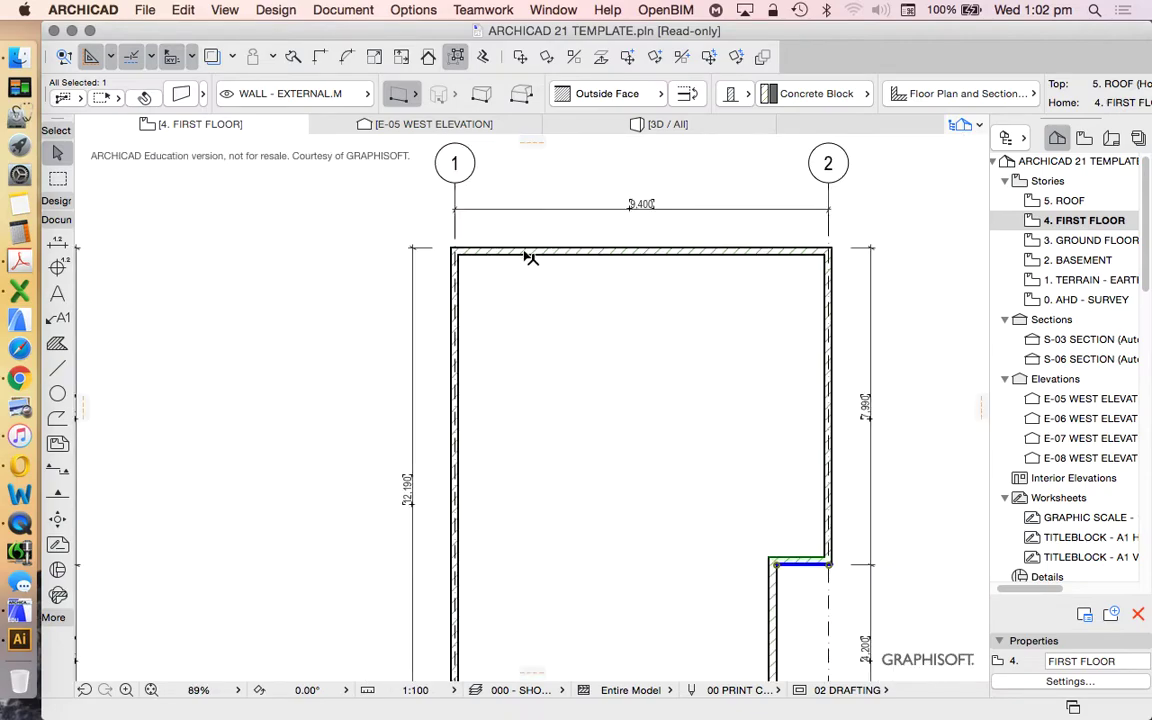
Inspect the room's left, right, top and bottom external walls
left_click(458, 290)
left_click(826, 280)
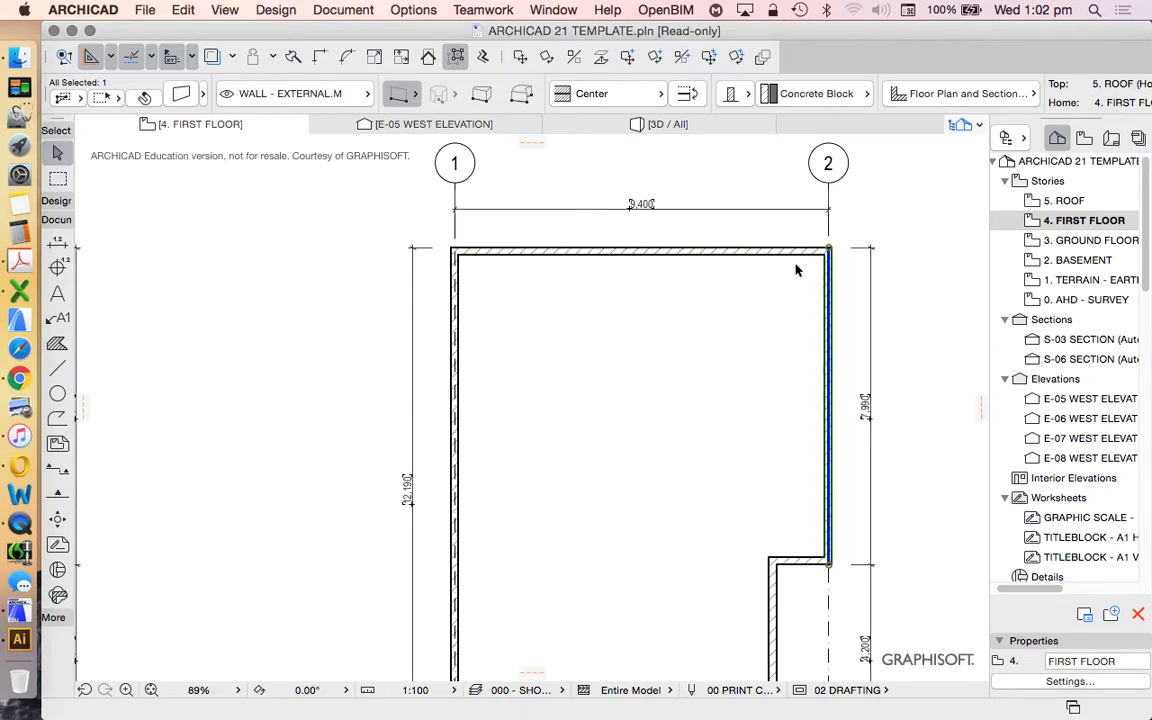
left_click(766, 250)
scroll(760, 240, "down", 1)
left_click(690, 645)
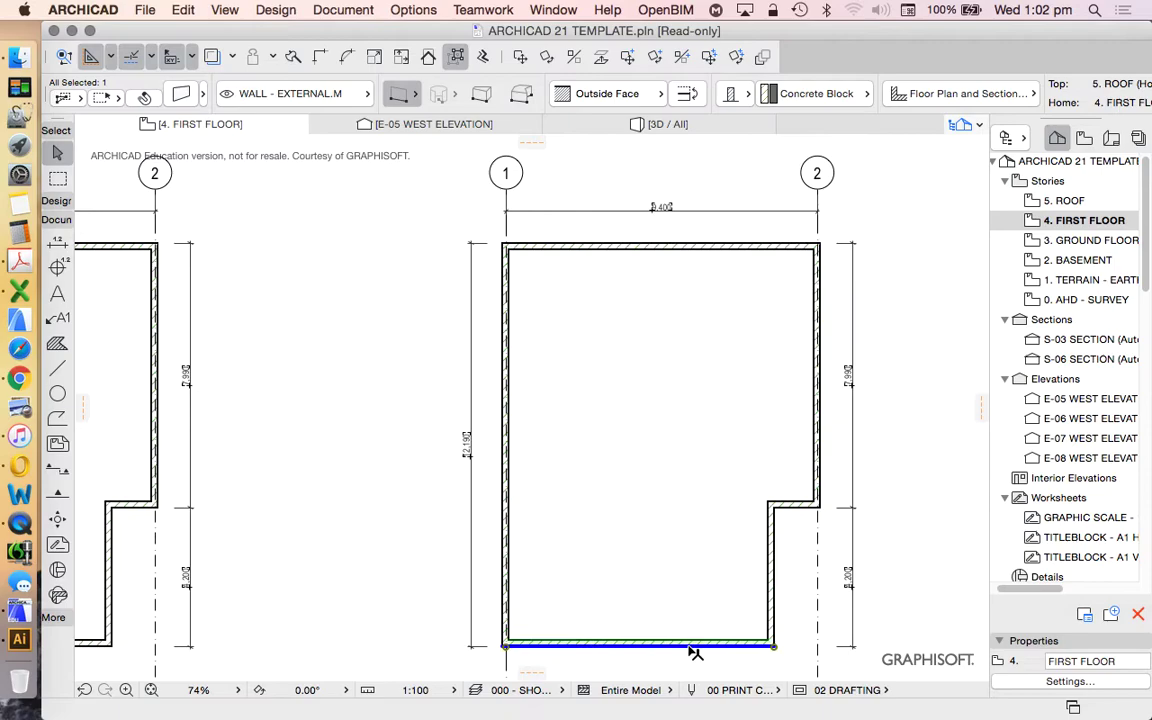
left_click(656, 244)
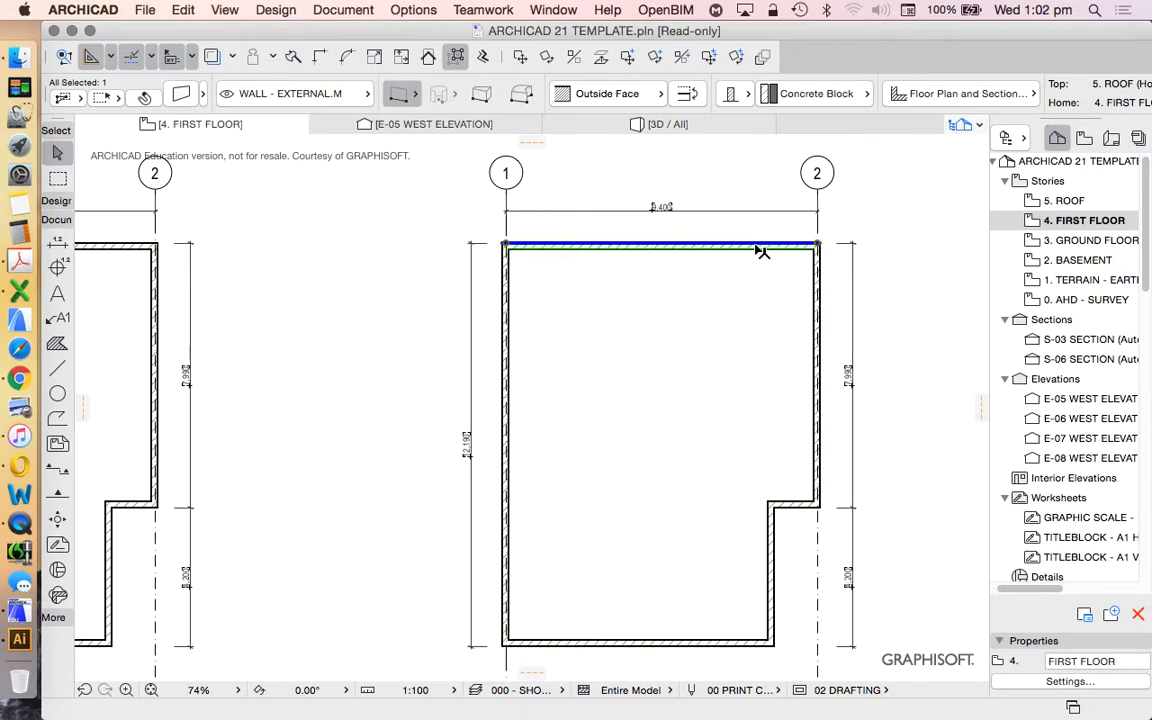
scroll(653, 250, "up", 5)
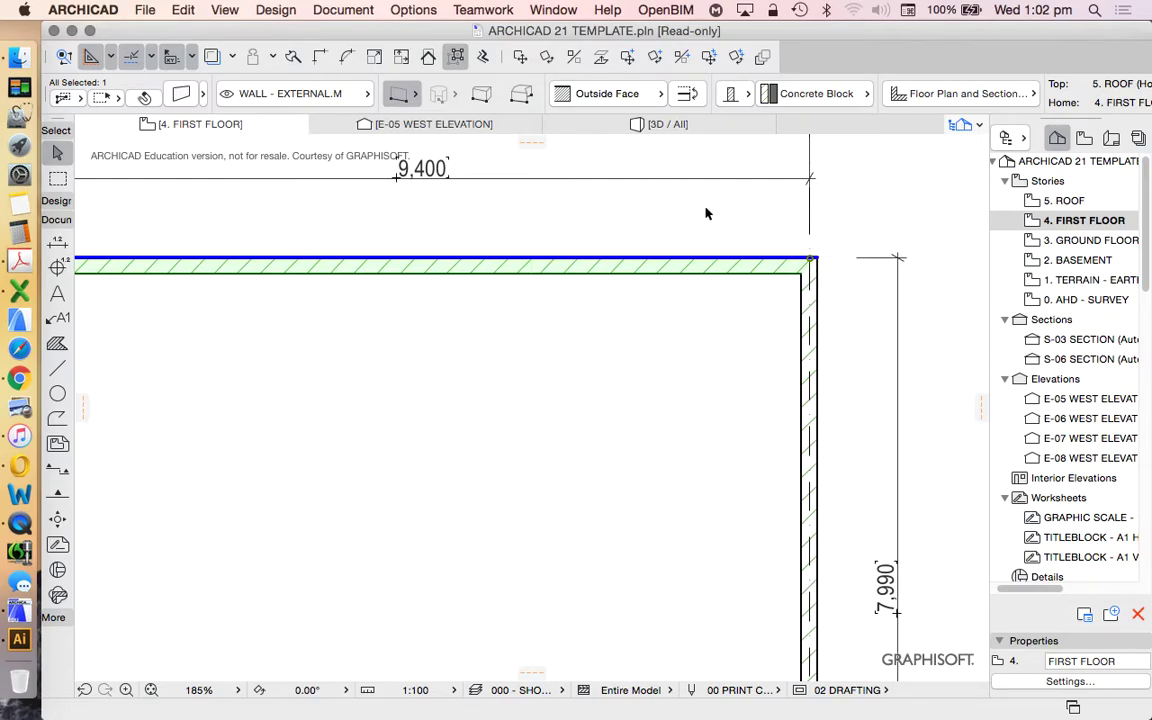
left_click(648, 238)
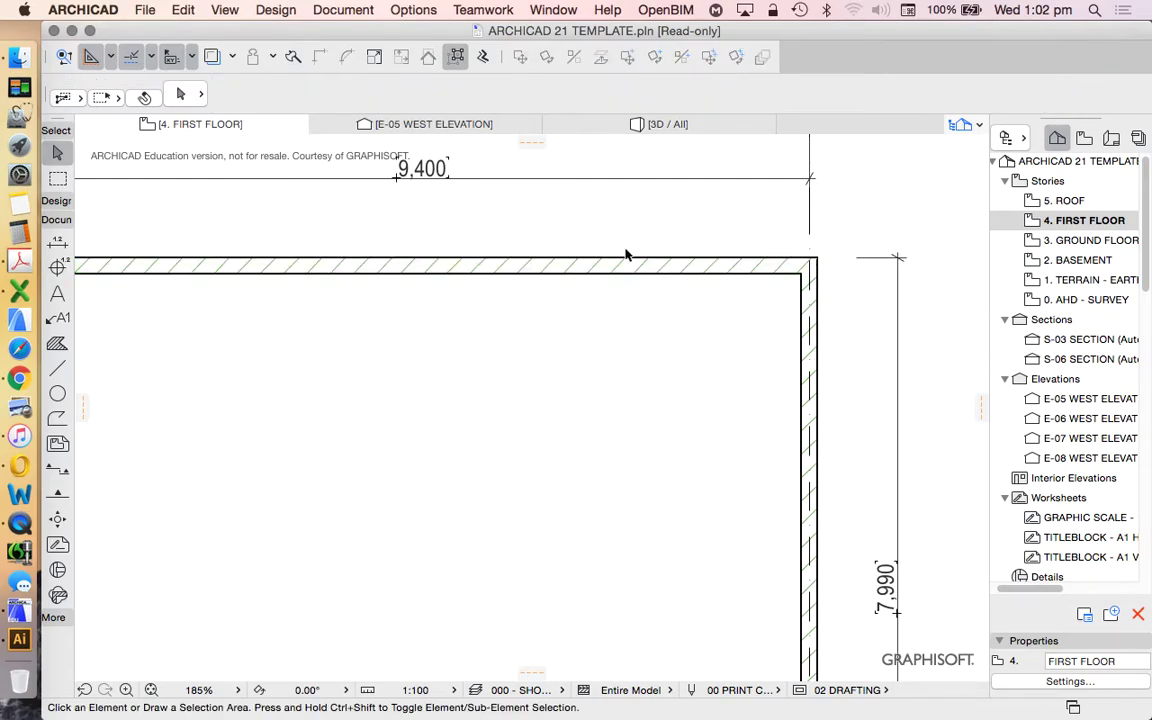
Select the top external wall and start drawing walls with its settings
left_click(576, 262)
scroll(530, 265, "up", 6)
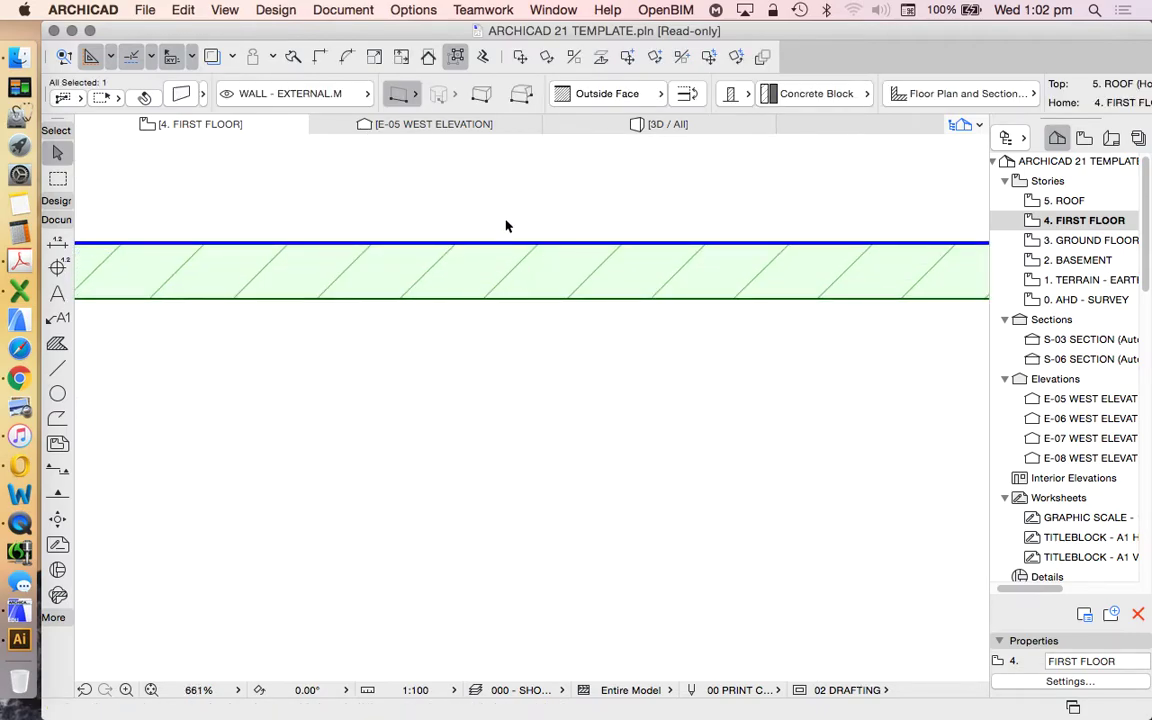
left_click(562, 228)
left_click(563, 249, "alt")
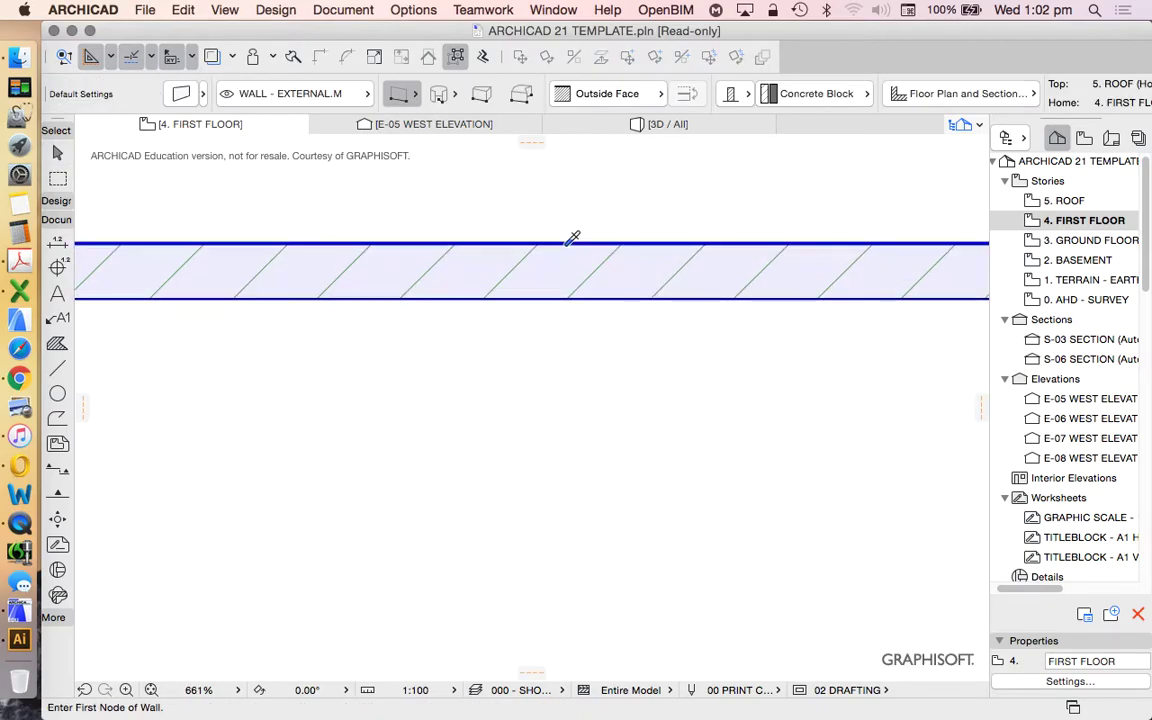
Open Options > Element Attributes > Composites to view the 220 mm BP01 block wall composite
scroll(555, 280, "down", 2)
scroll(555, 285, "down", 2)
left_click(413, 10)
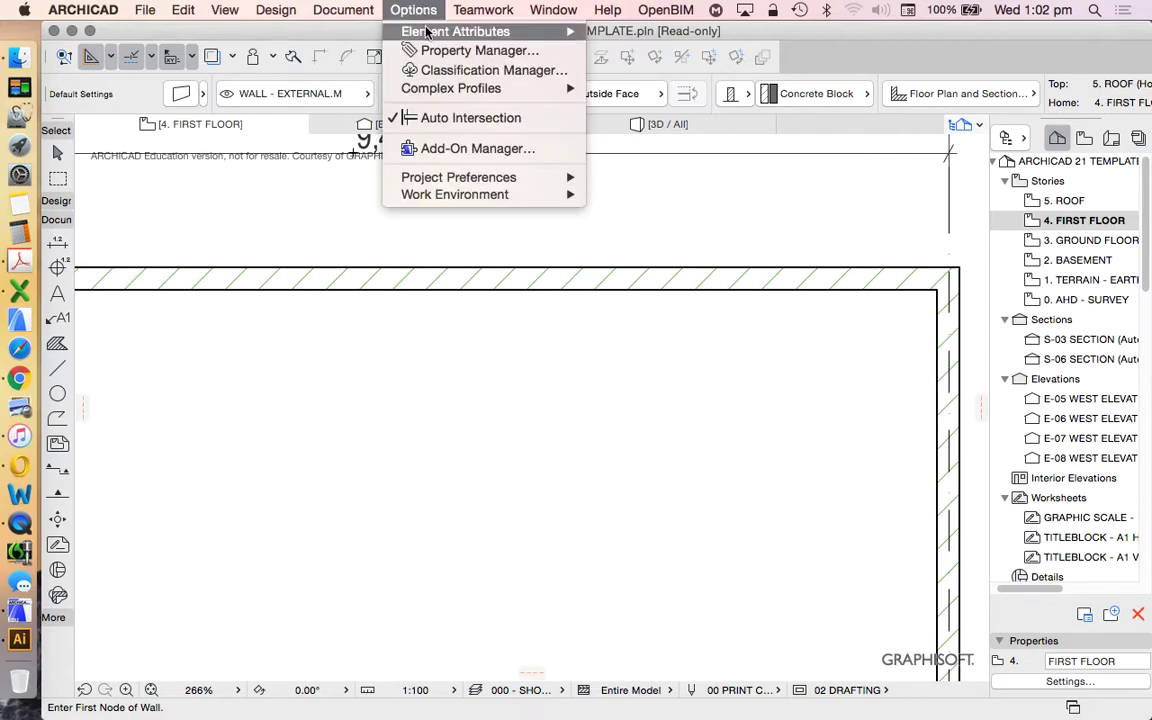
left_click(428, 32)
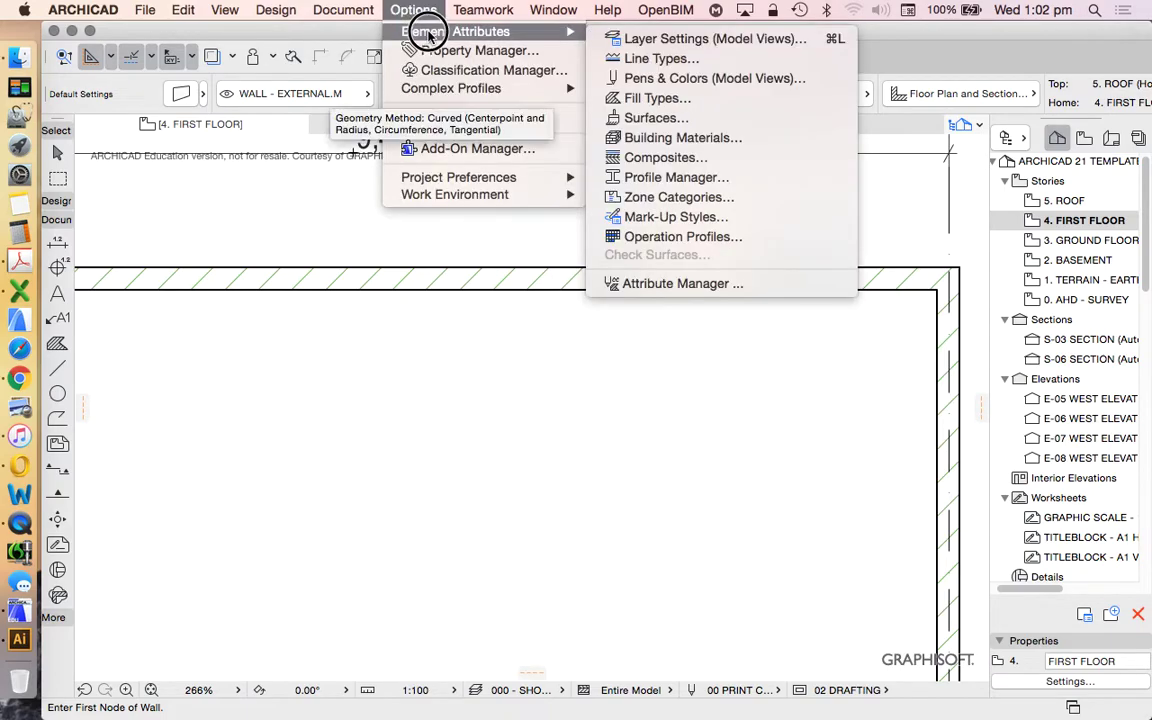
left_click(665, 160)
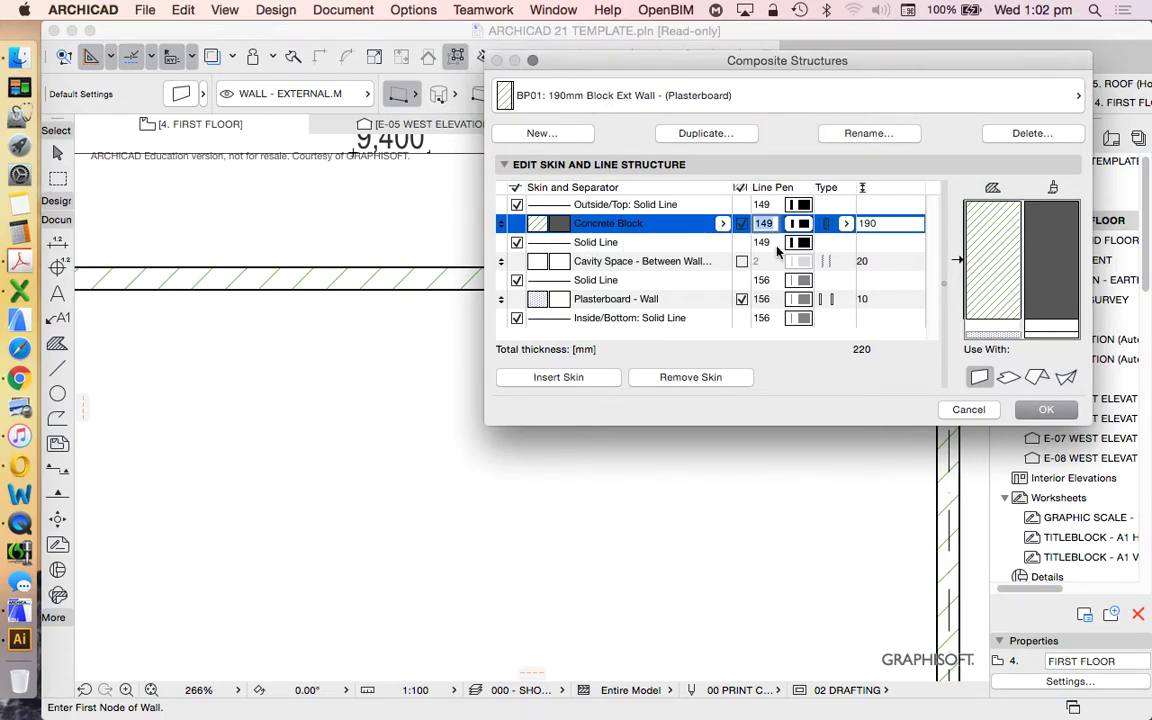
left_click(675, 97)
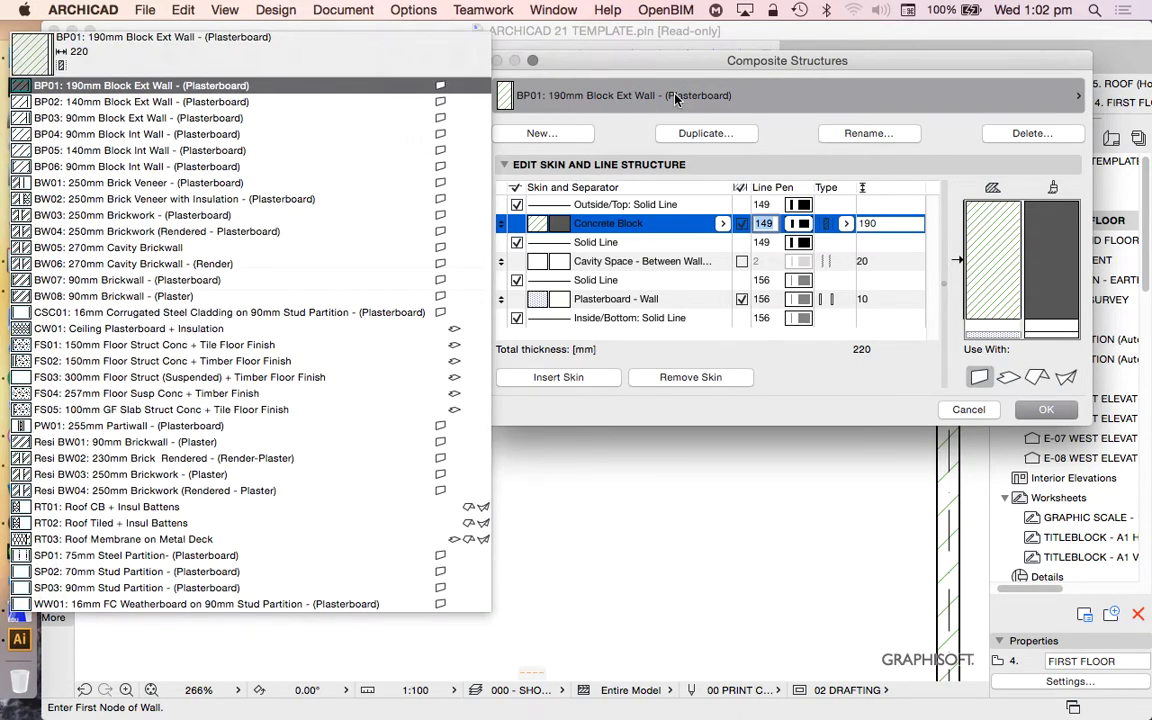
left_click(668, 97)
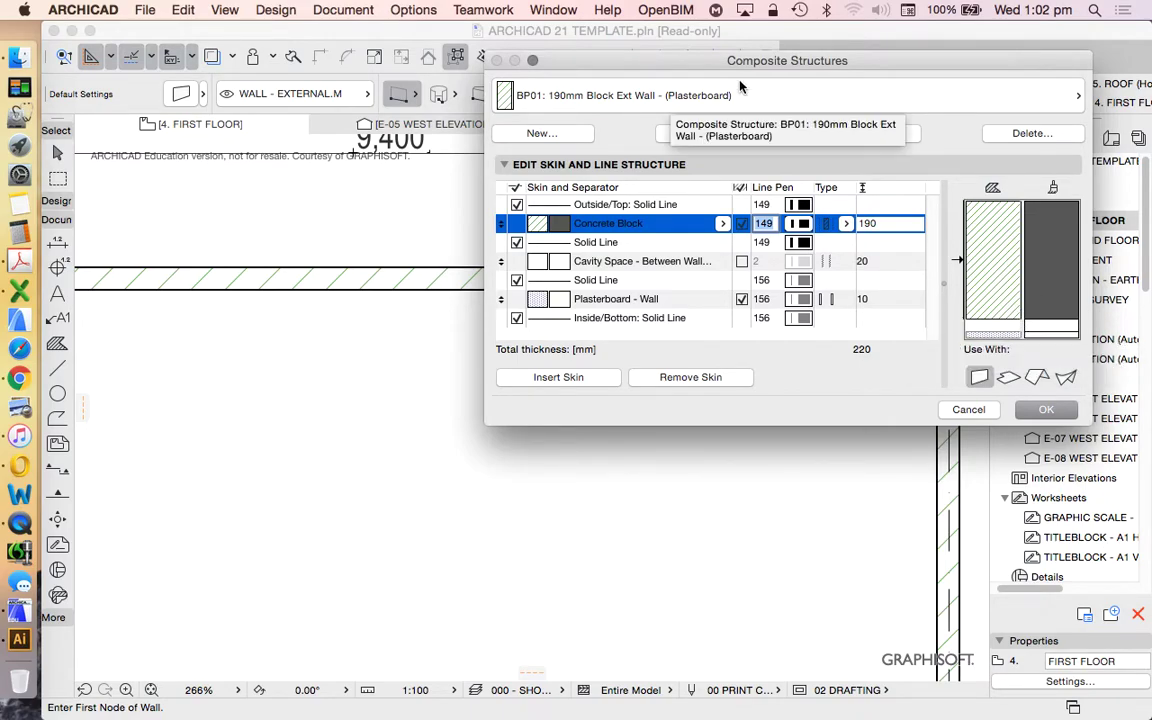
left_click(818, 93)
left_click(818, 93)
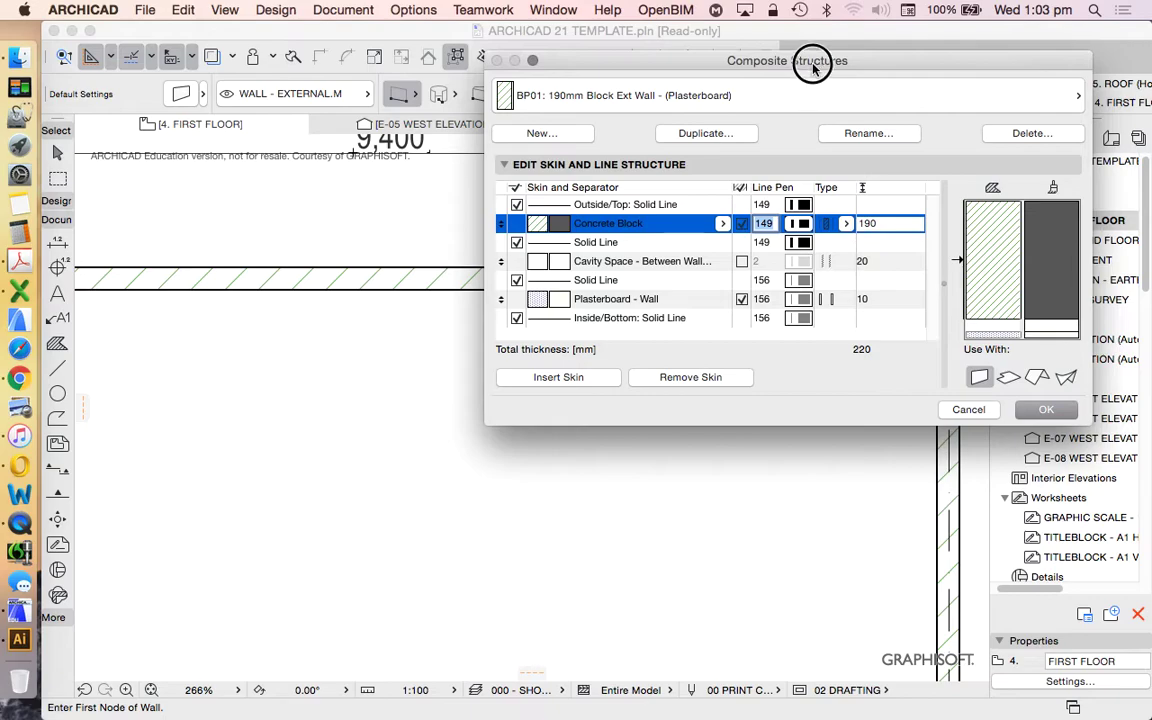
left_click_drag(813, 67, 681, 52)
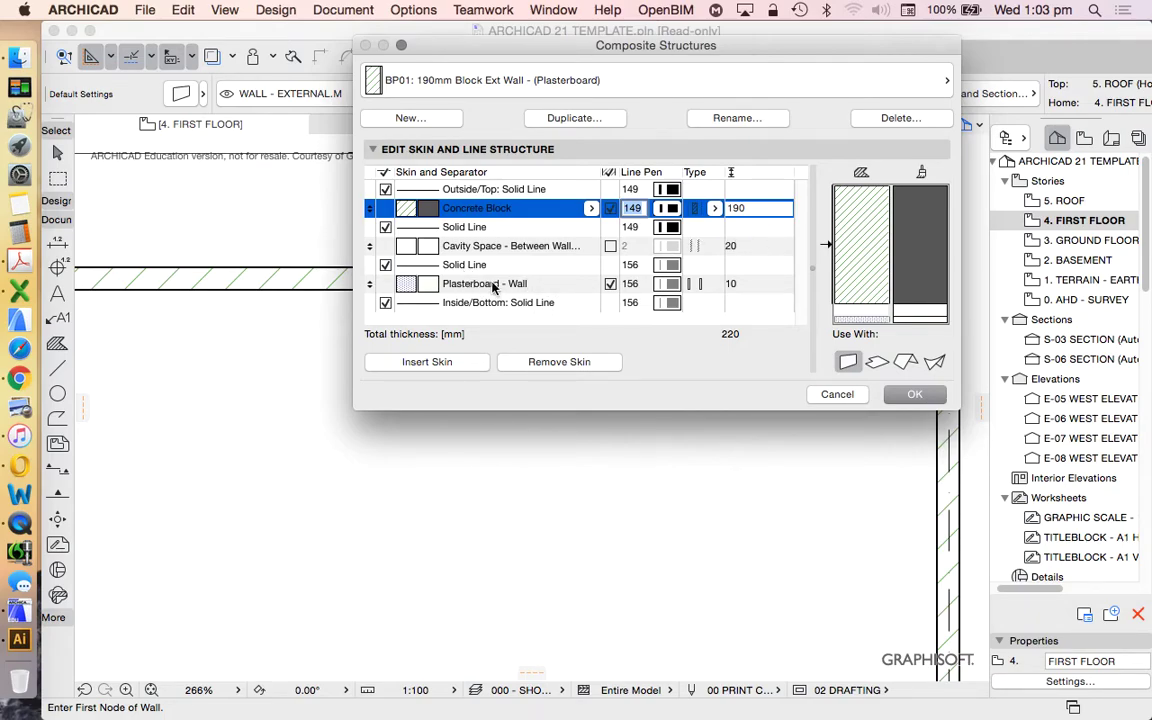
left_click(740, 206)
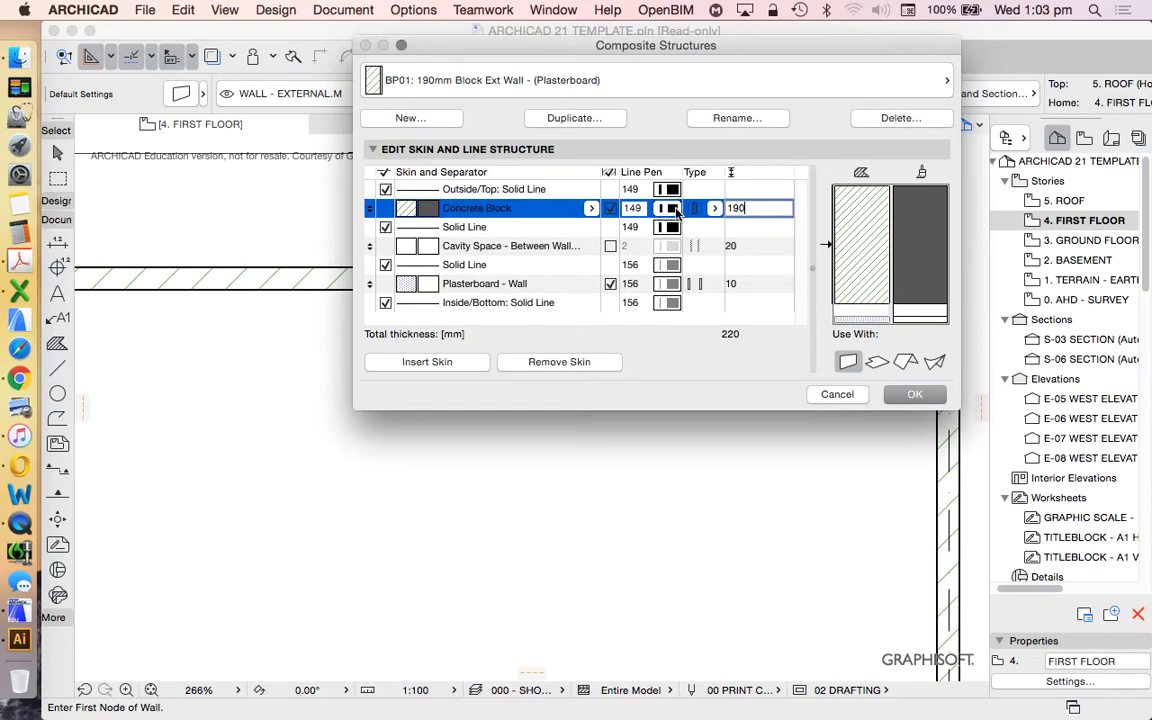
Set the concrete block skin to 40 mm and insert two more block skins
double_click(724, 207)
type("40")
key("Return")
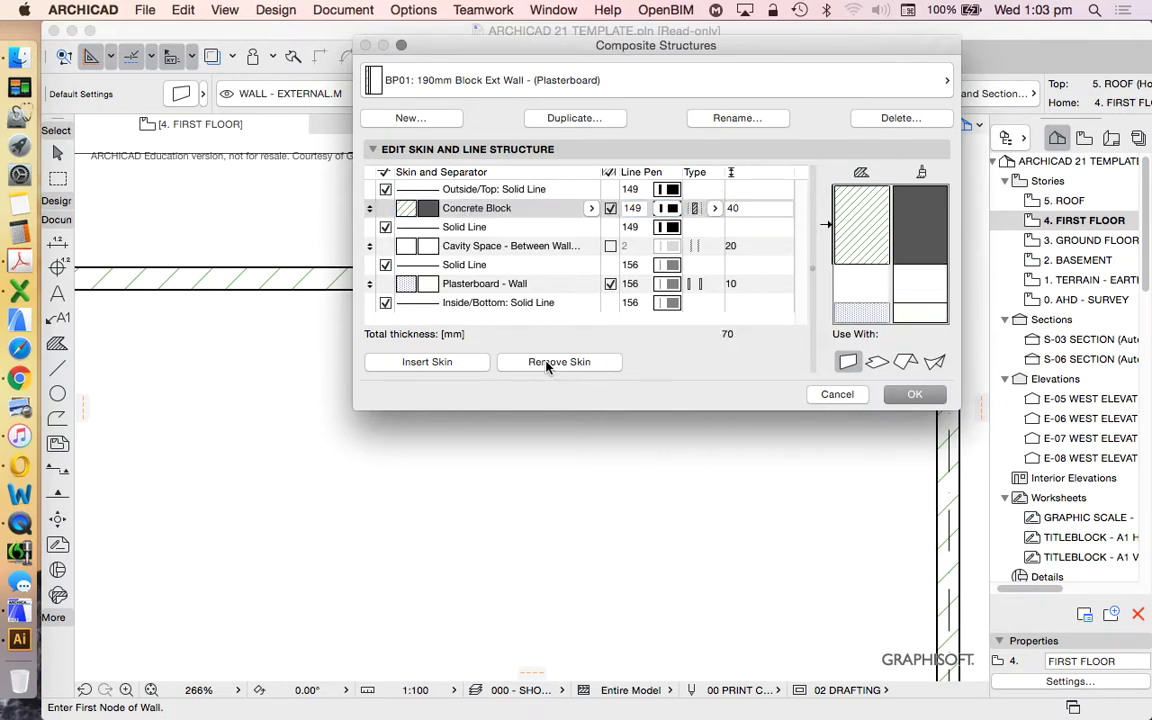
left_click(431, 364)
left_click(431, 364)
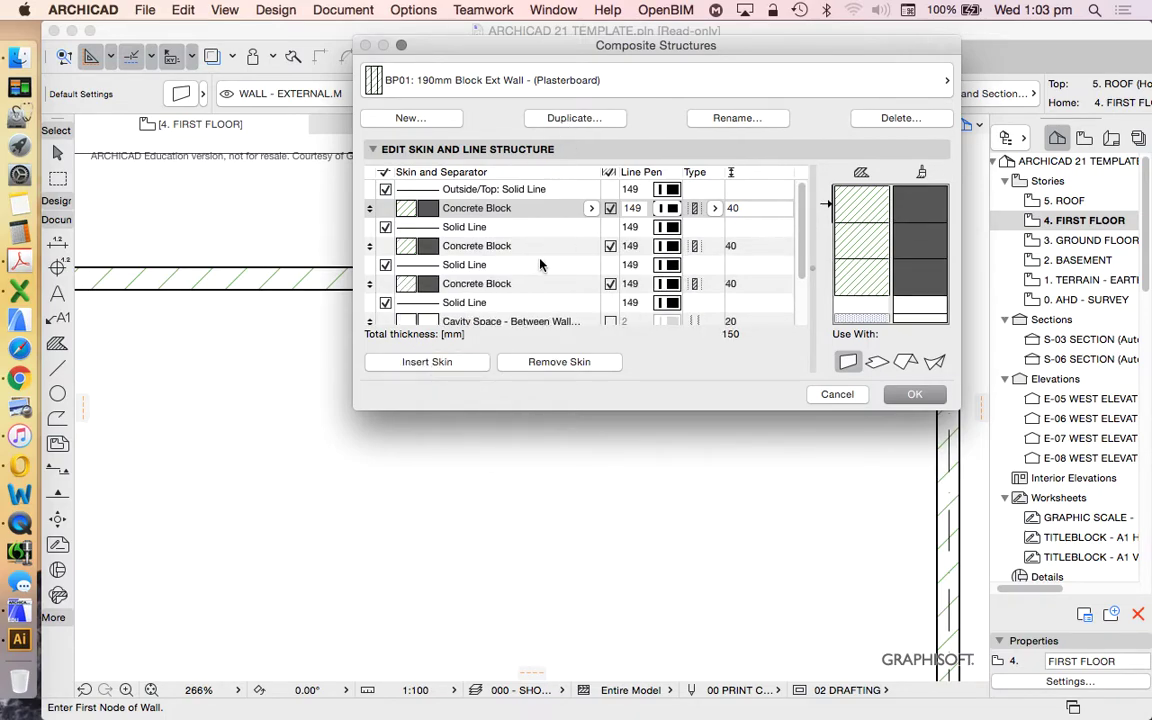
Make the middle block skin 110 mm and bring up its building material choices
left_click(748, 243)
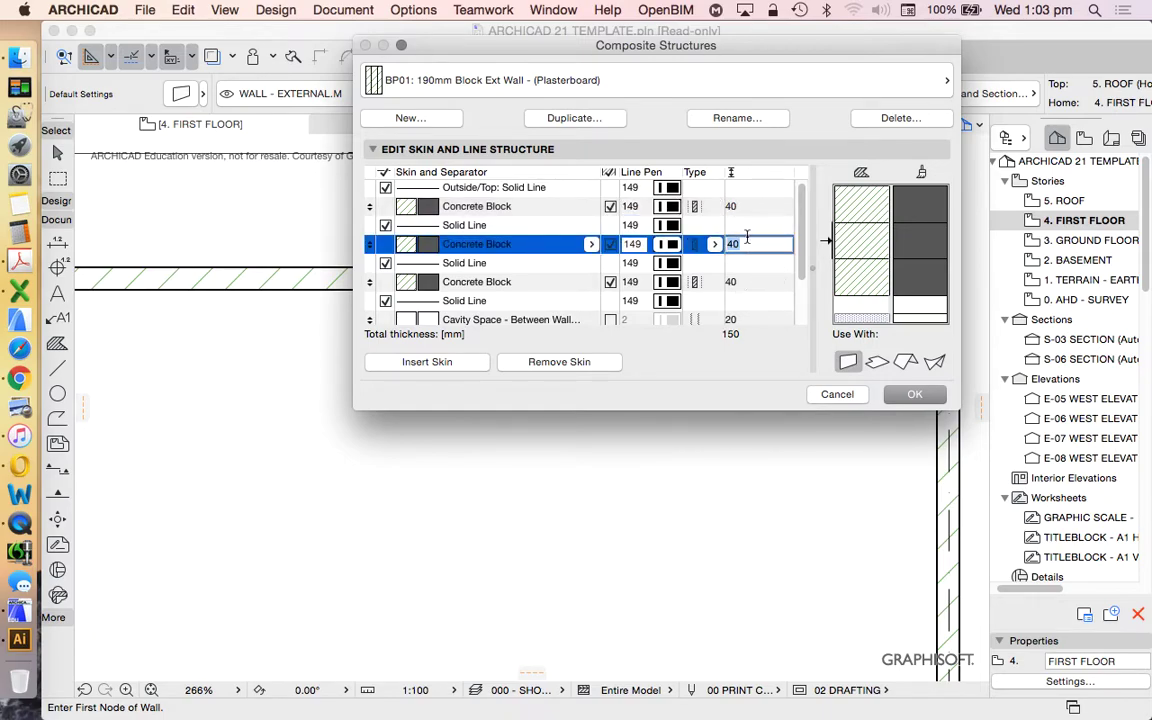
type("110")
key("Return")
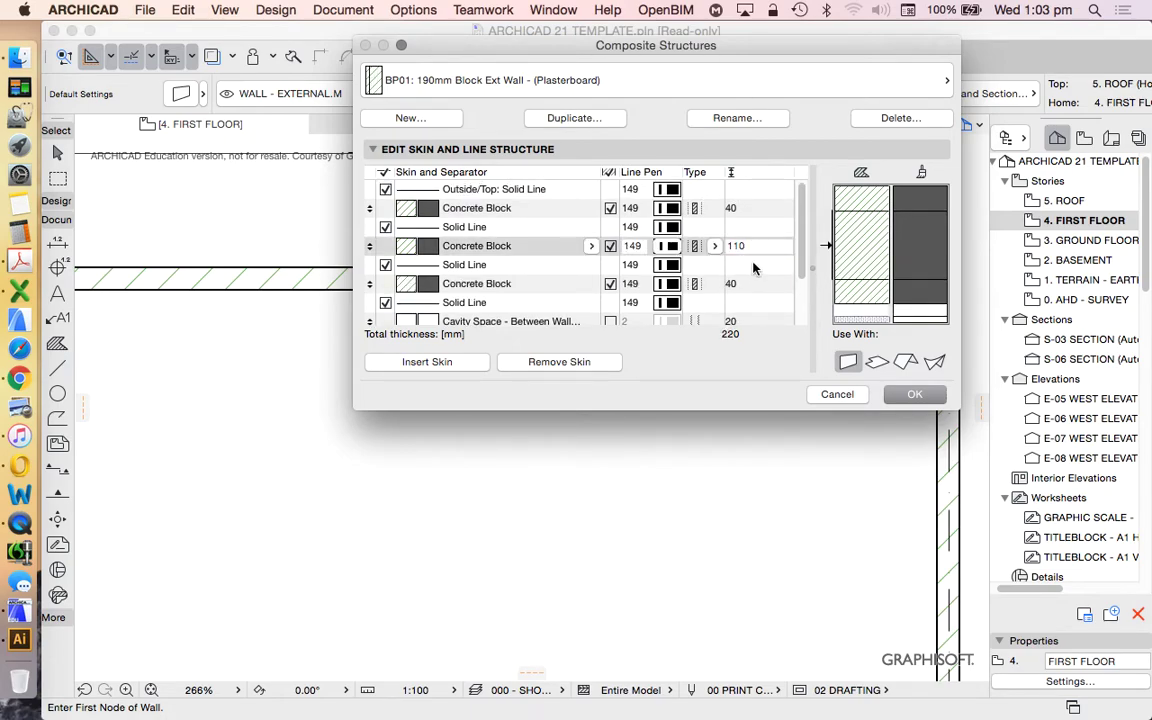
left_click(745, 208)
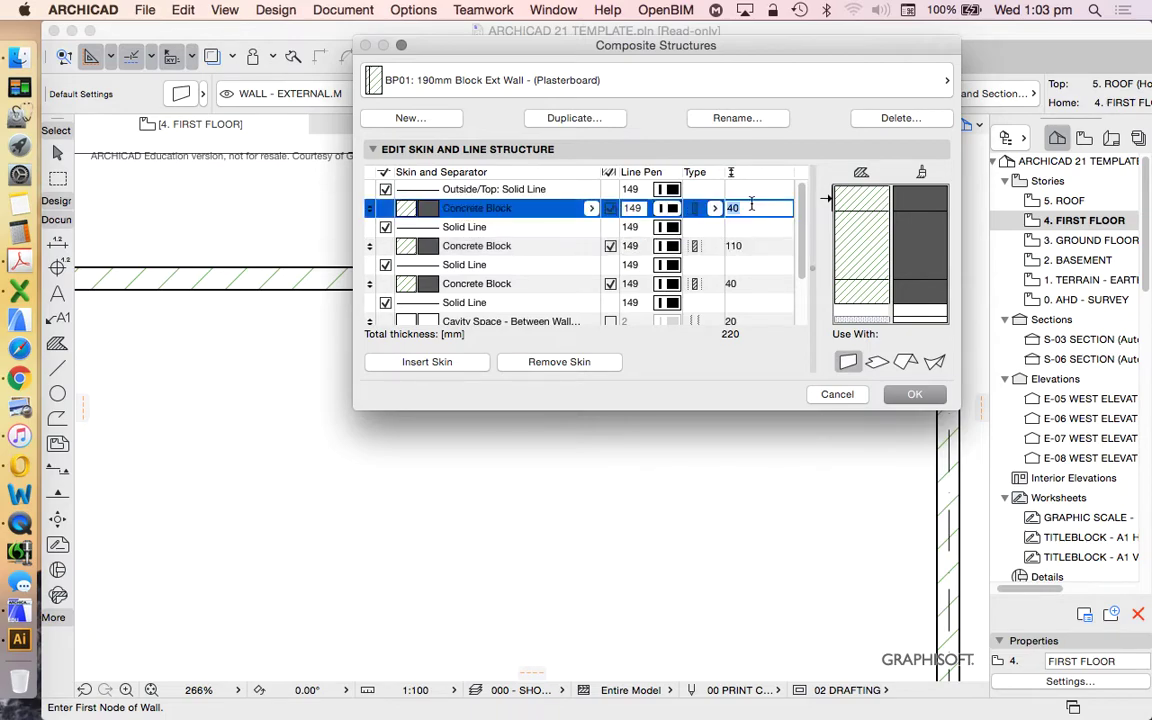
left_click(630, 250)
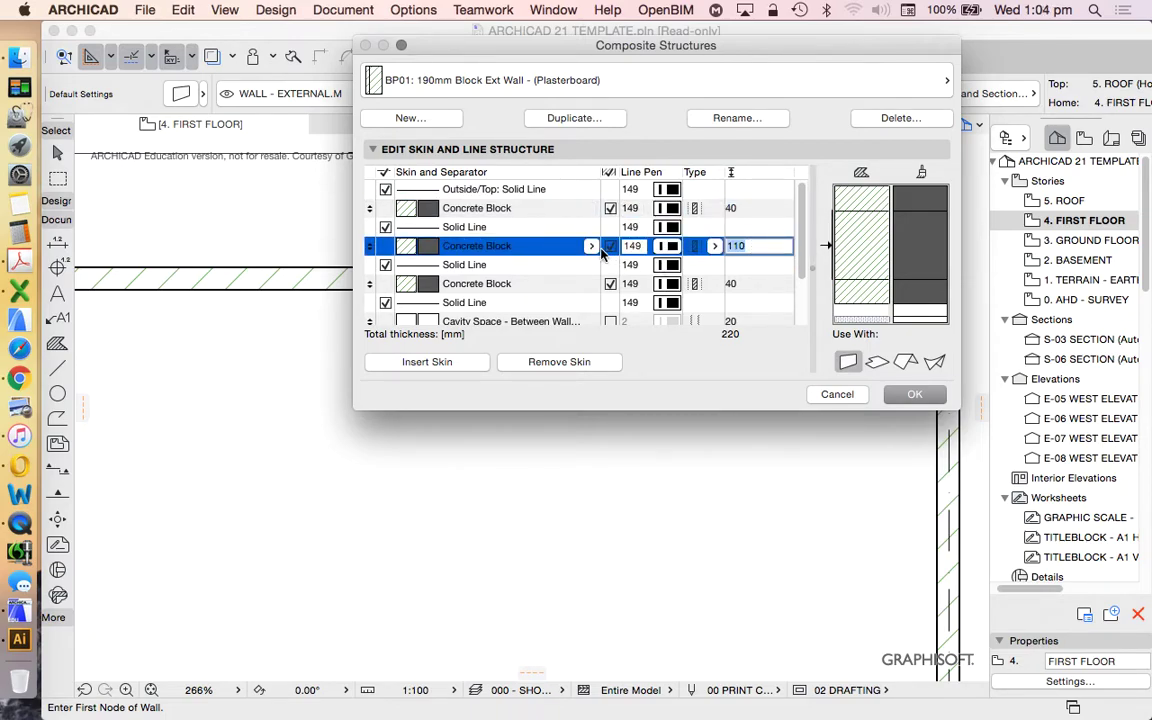
left_click(592, 246)
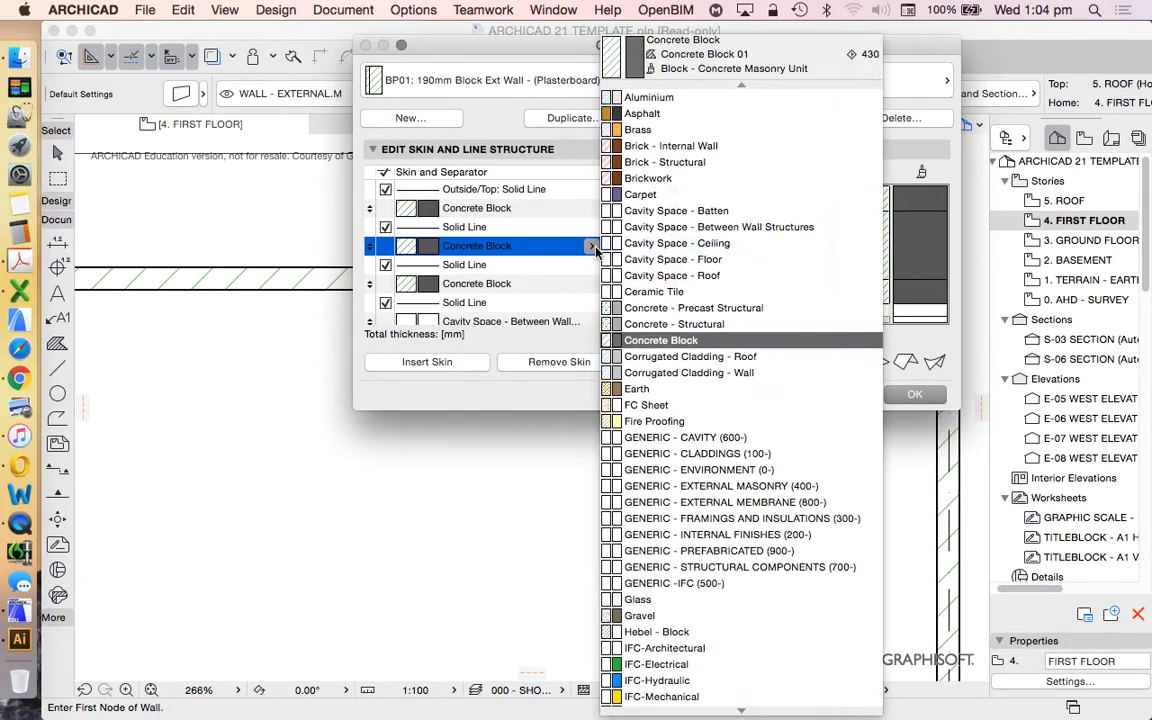
Make the 110 mm middle skin Concrete - Structural and set the cavity space to 35 mm
left_click(674, 324)
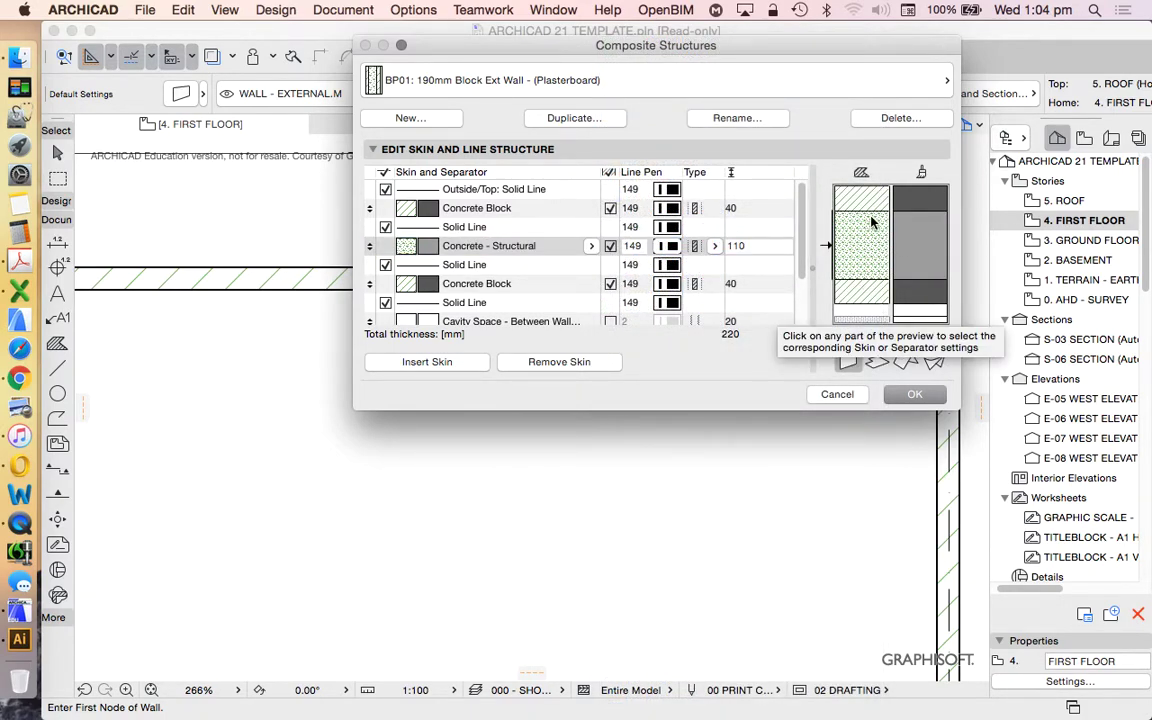
scroll(770, 232, "down", 1)
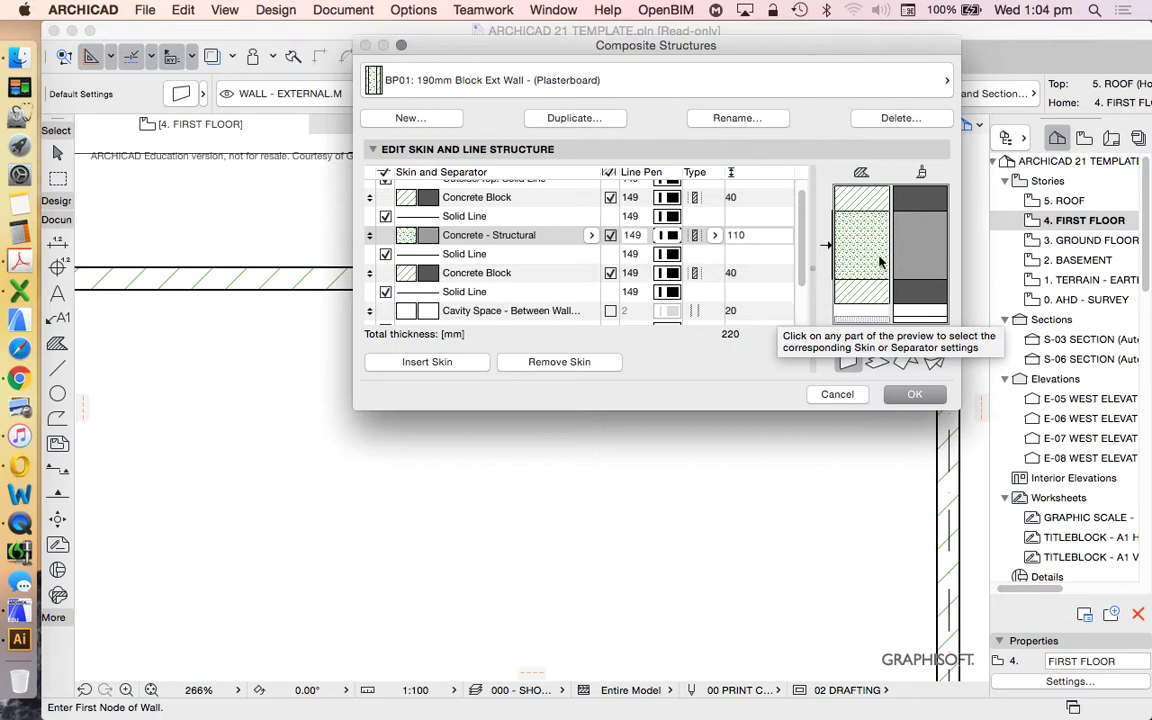
scroll(771, 250, "down", 2)
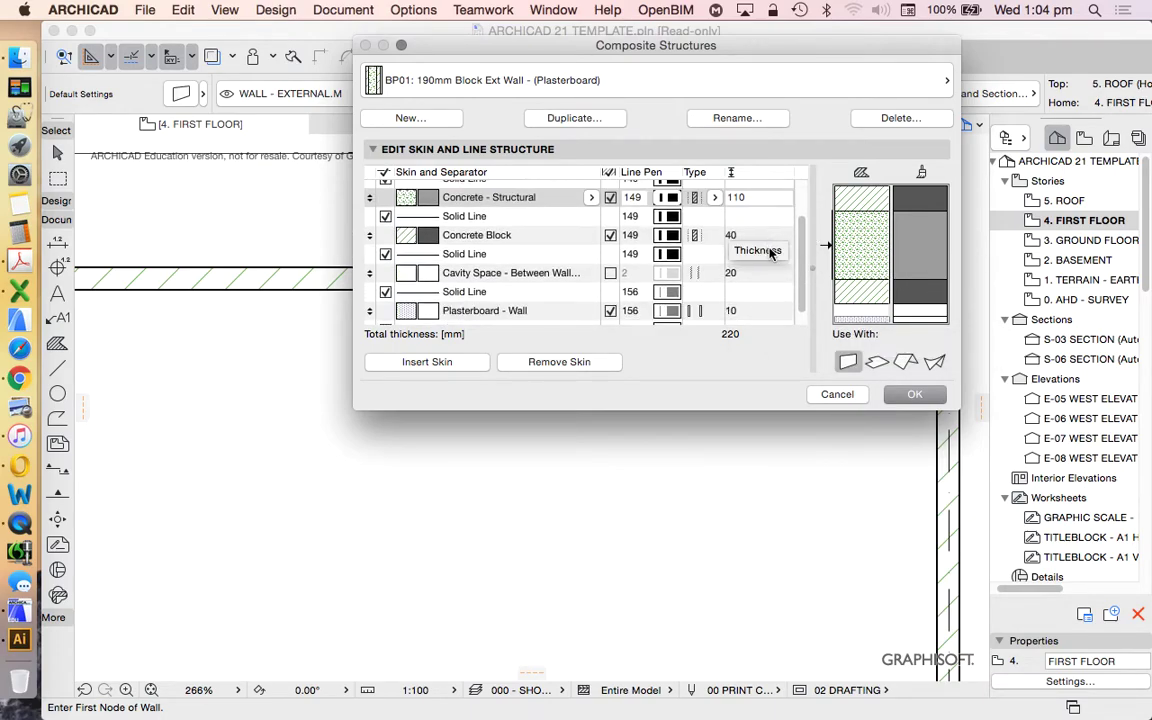
scroll(760, 256, "down", 1)
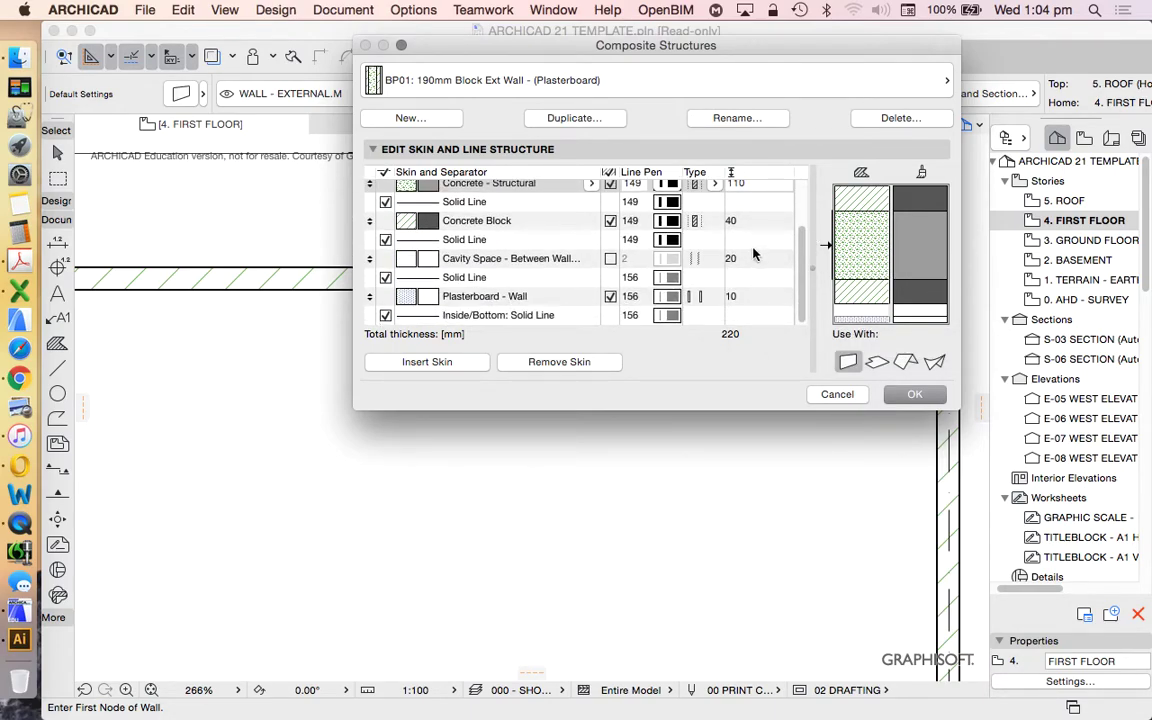
left_click(754, 257)
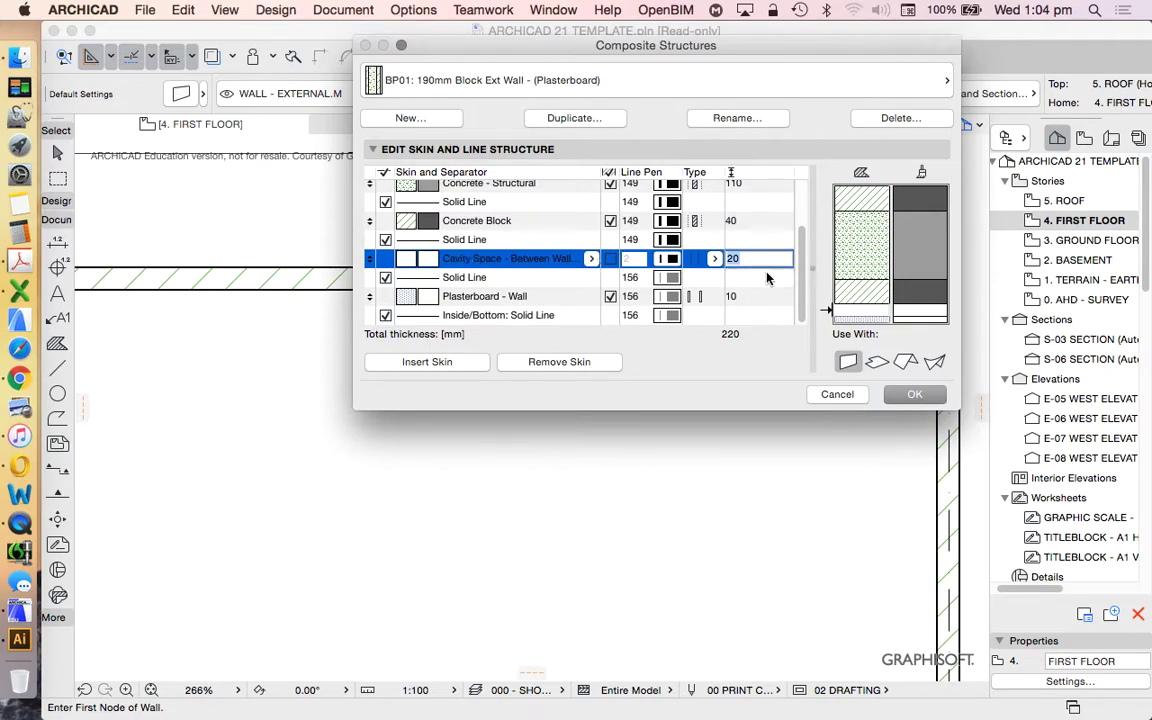
type("35")
key("Return")
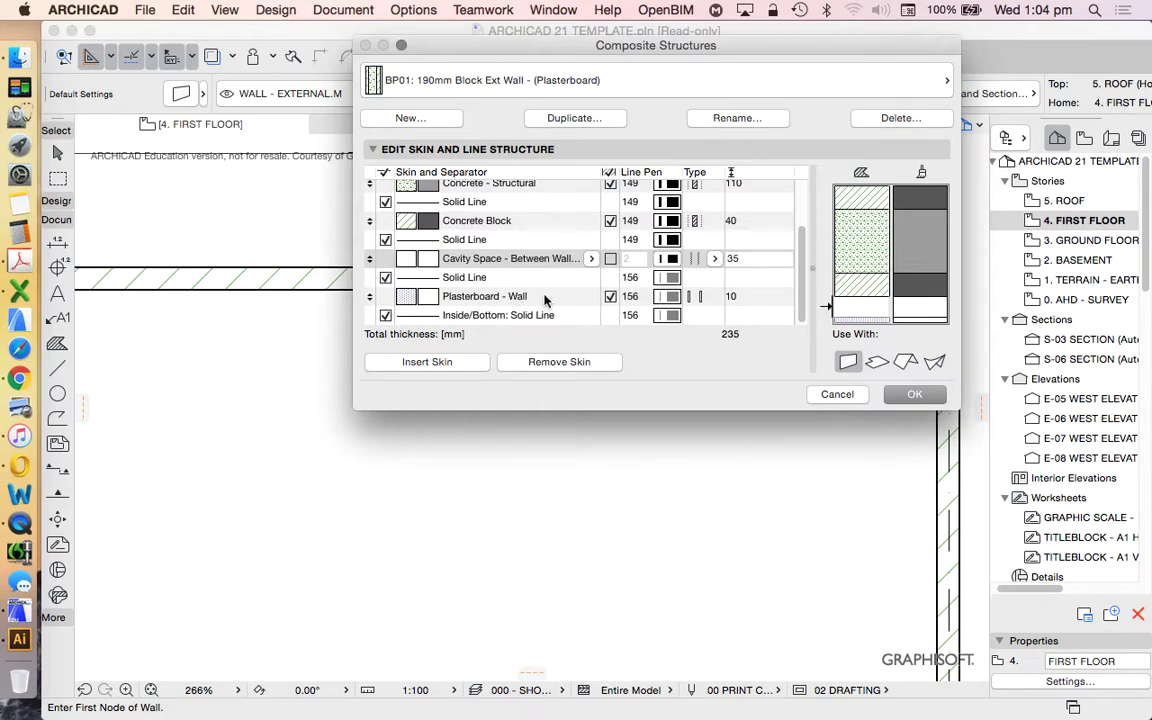
Review the cavity space and Plasterboard - Wall skin thicknesses in the composite
left_click(480, 300)
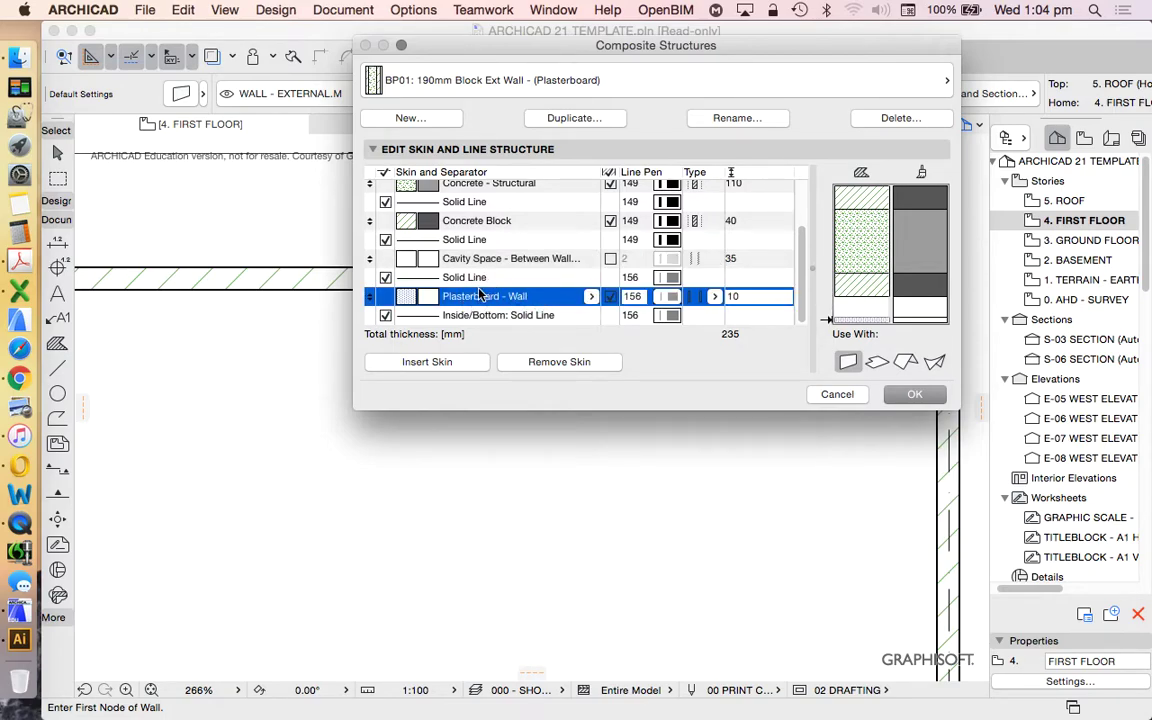
scroll(465, 272, "up", 3)
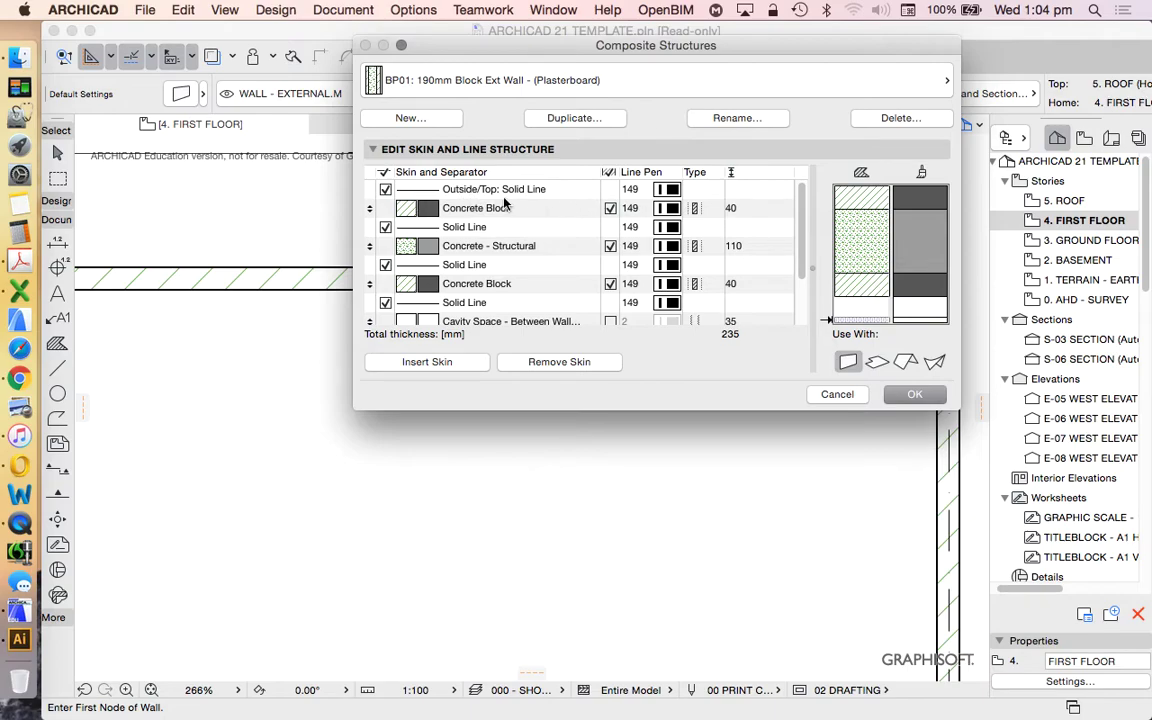
scroll(537, 207, "down", 3)
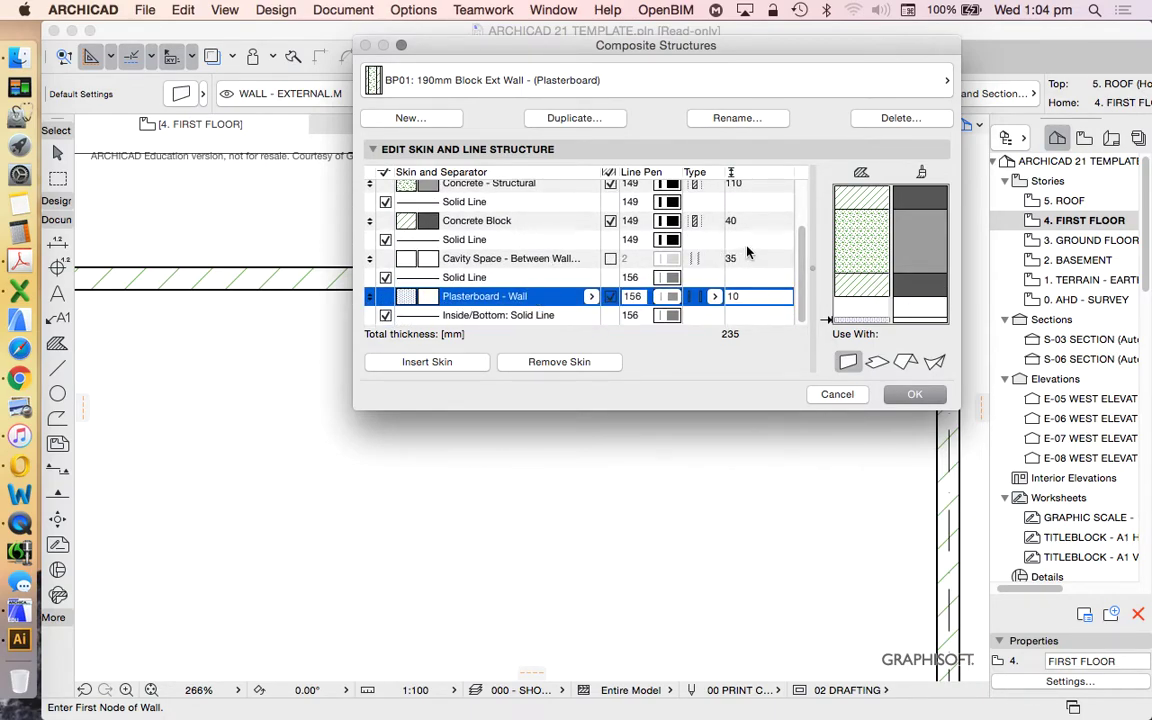
left_click(739, 259)
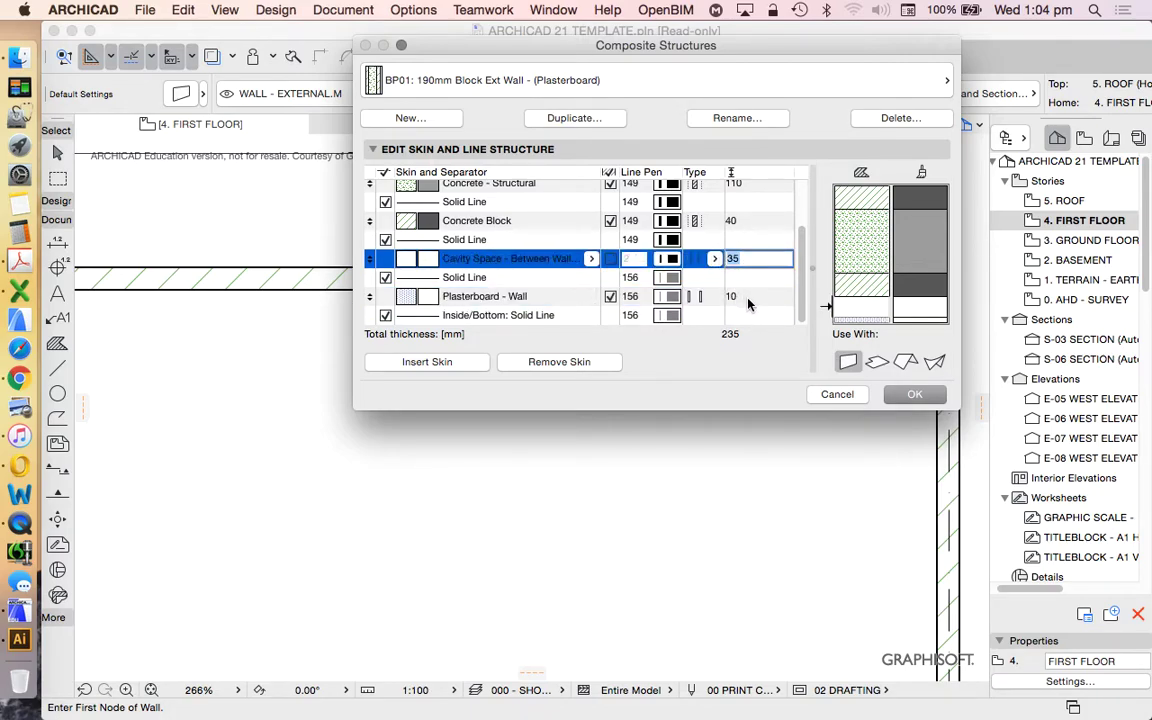
left_click(748, 299)
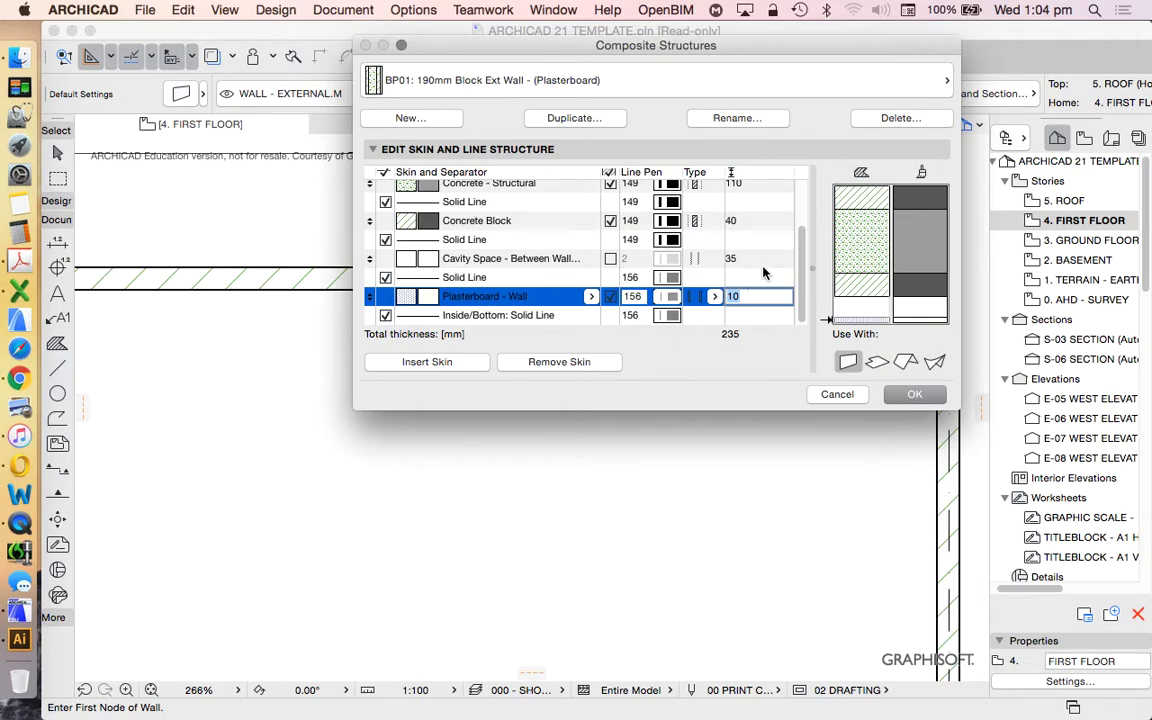
scroll(763, 272, "up", 3)
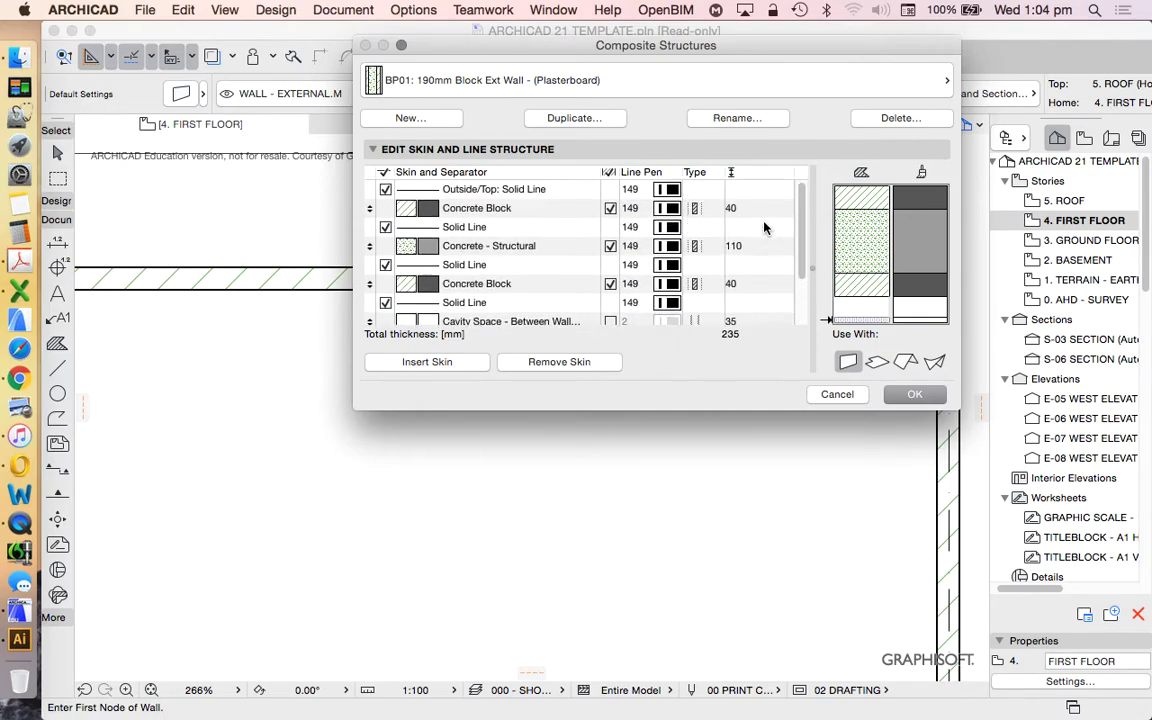
left_click(450, 189)
scroll(502, 220, "down", 3)
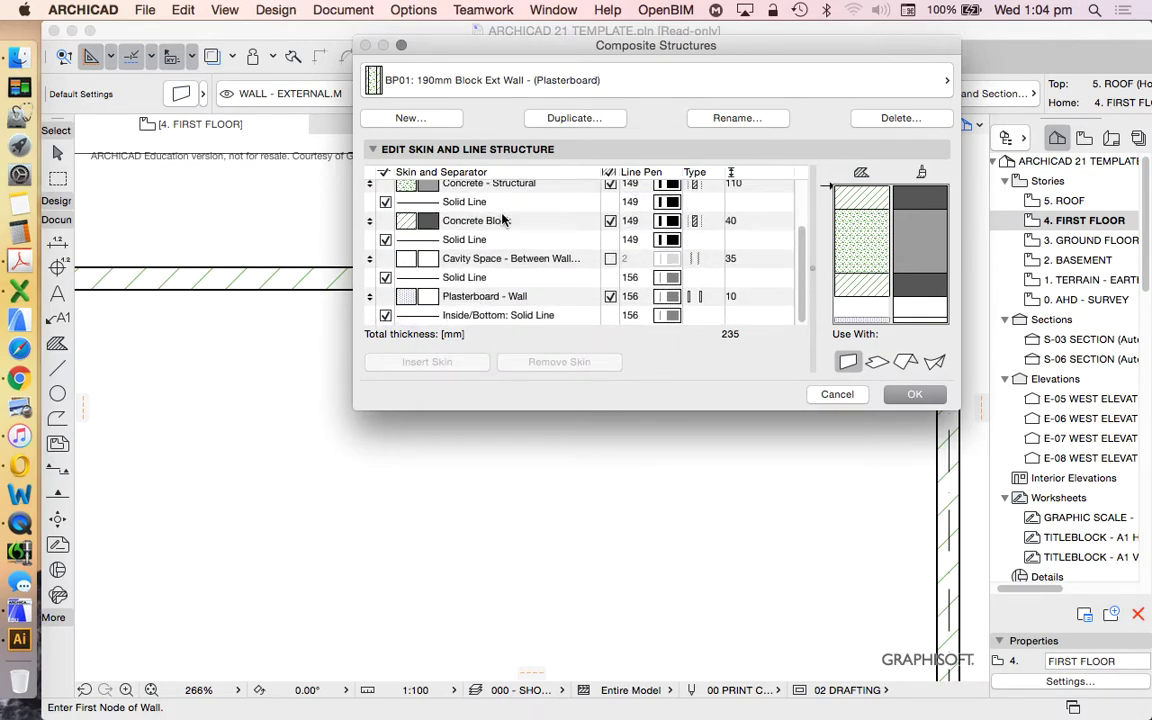
scroll(504, 216, "up", 3)
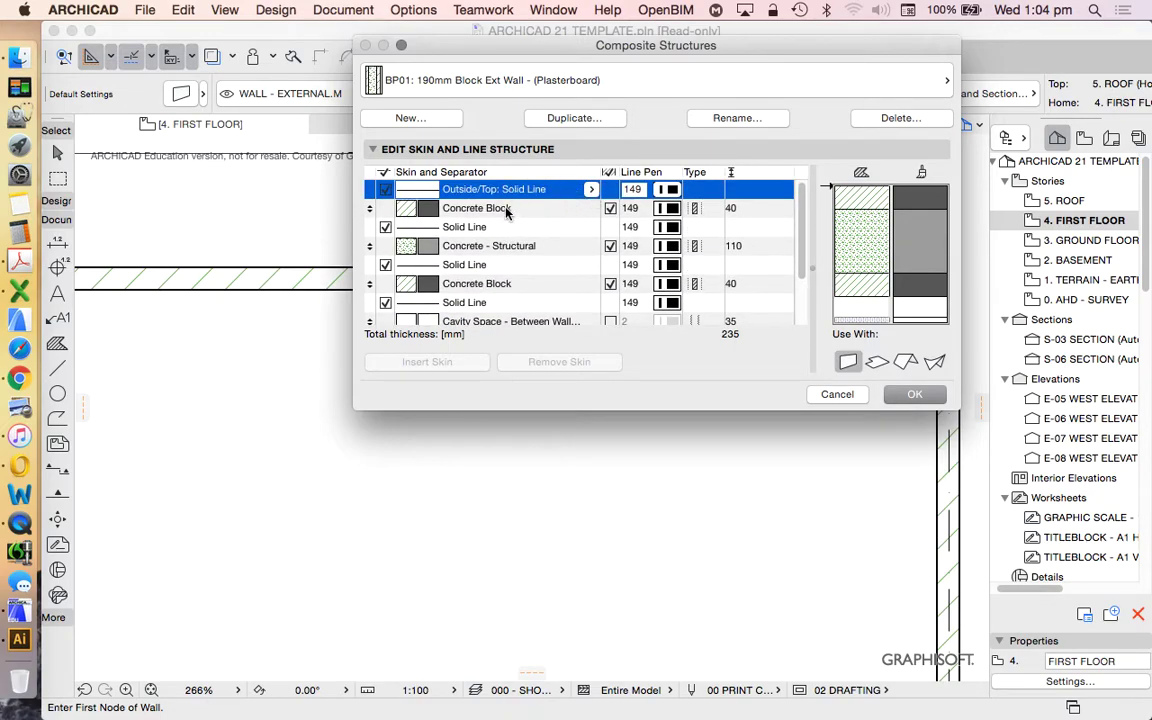
Insert two more 40 mm Concrete Block skins at the outer side, totalling 315 mm
left_click(508, 209)
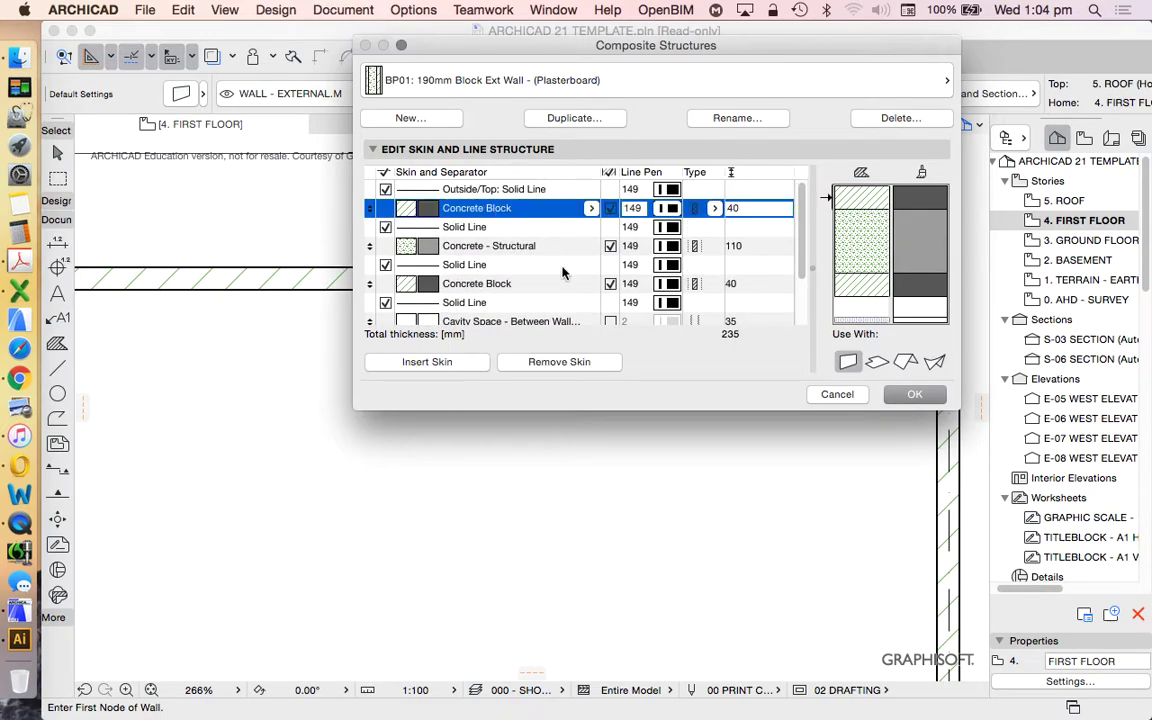
left_click(474, 363)
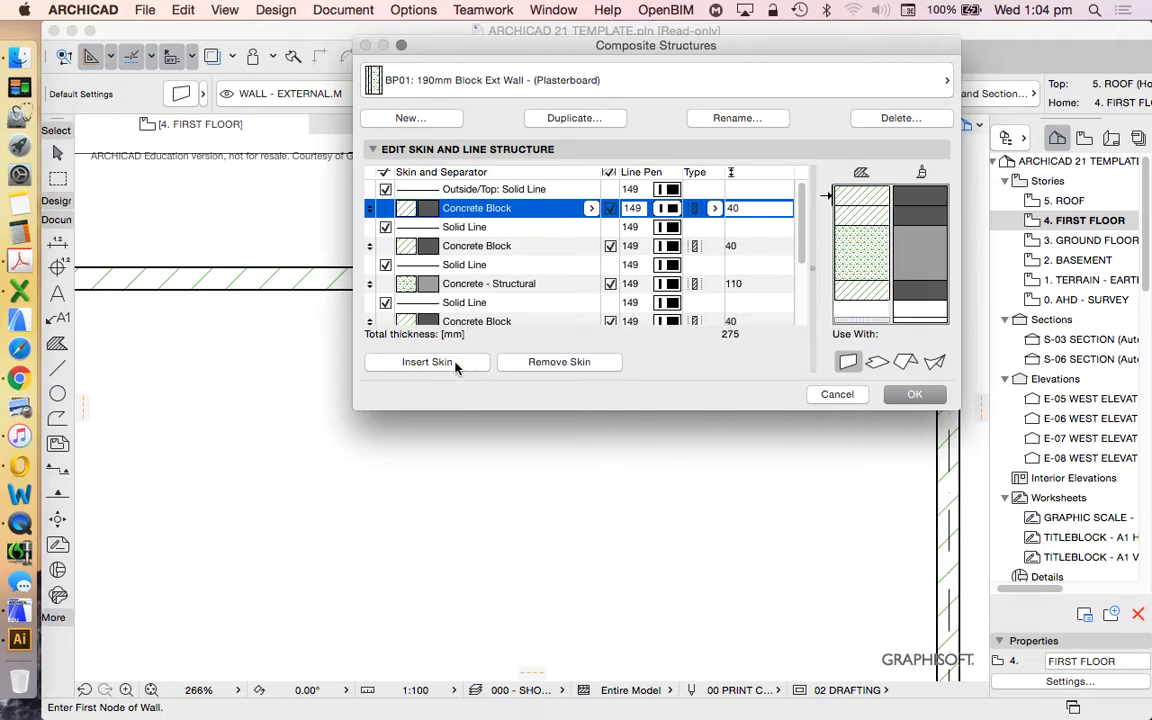
left_click(430, 363)
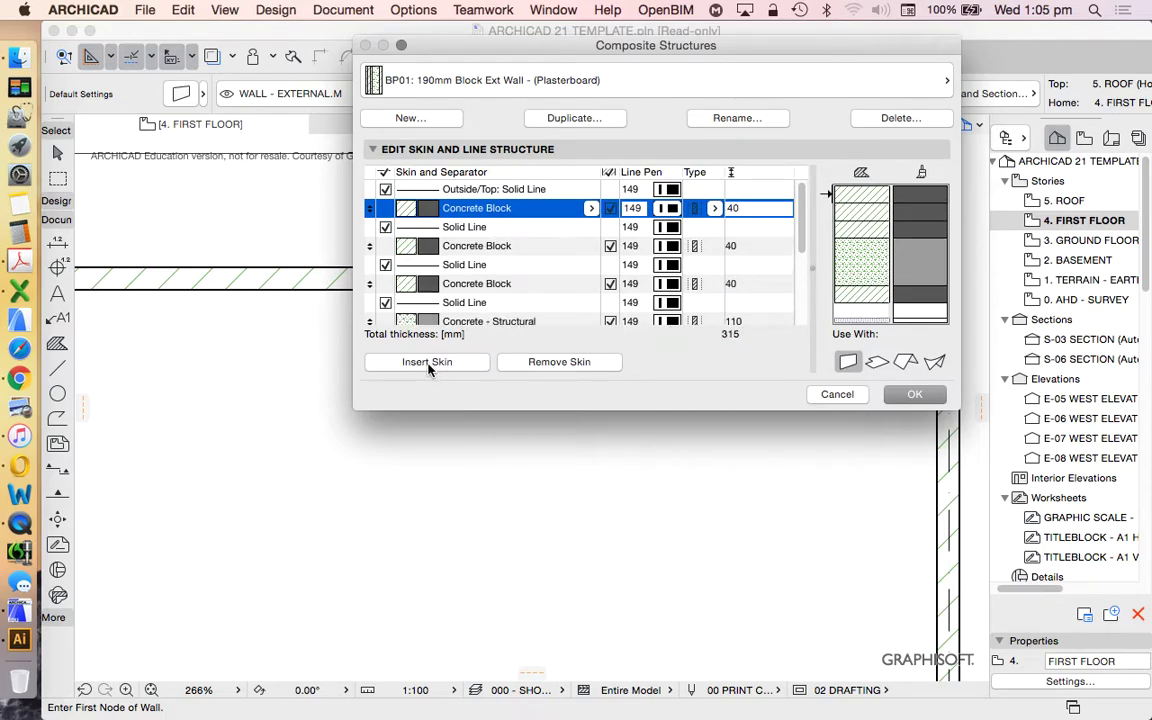
scroll(520, 250, "down", 5)
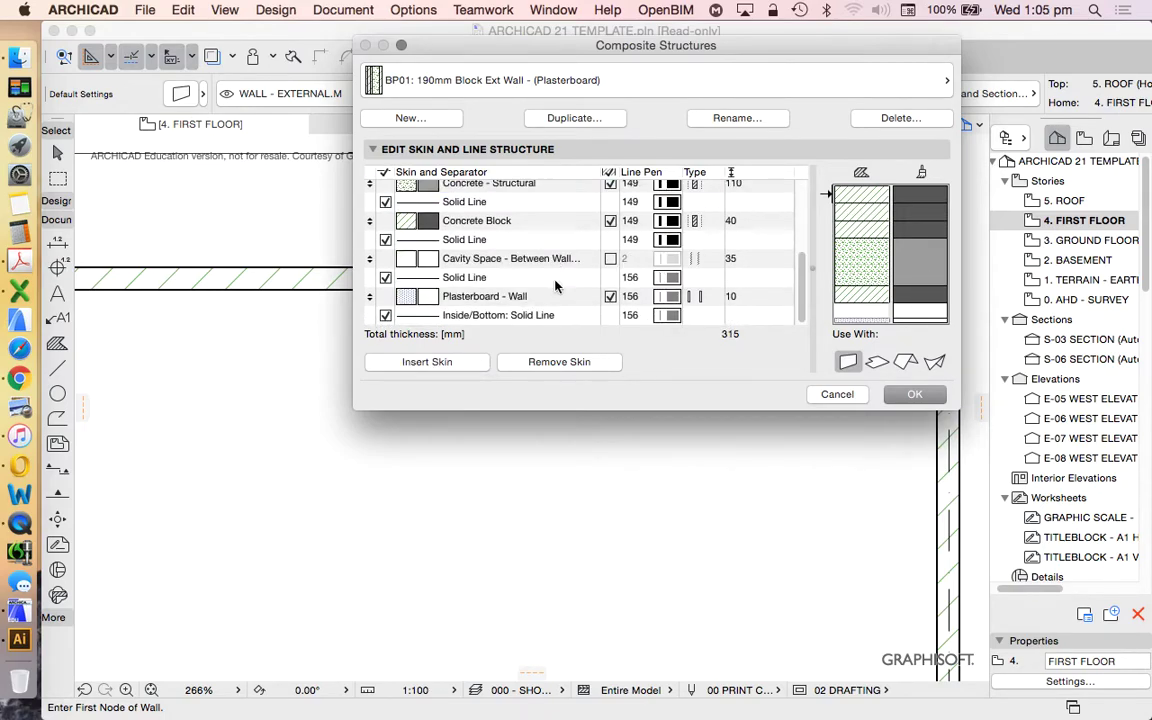
left_click(488, 260)
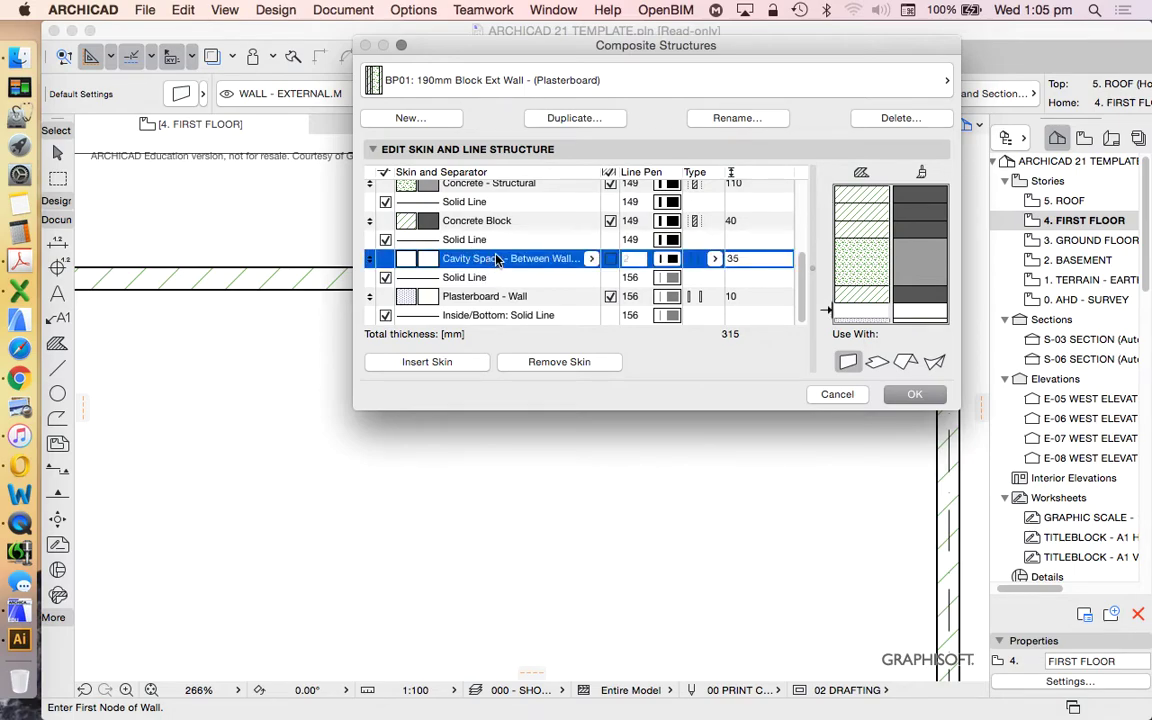
scroll(495, 260, "up", 5)
Change both cavity skins to Cavity Space - Batten
left_click(470, 246)
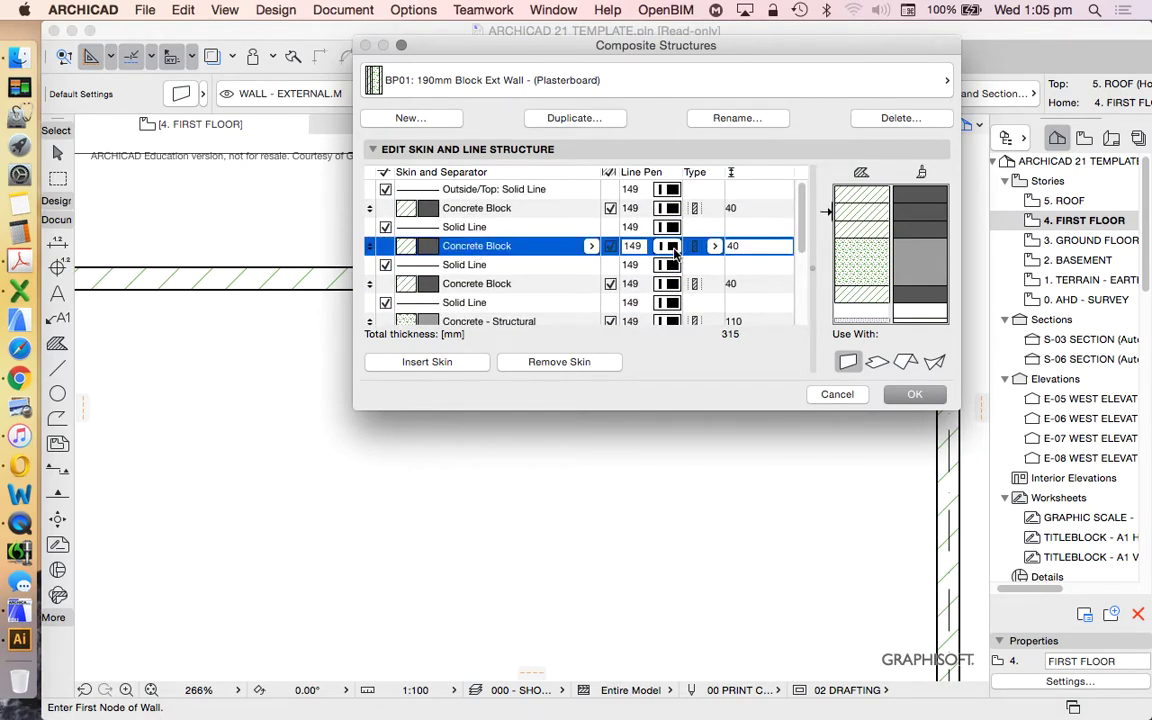
left_click(540, 244)
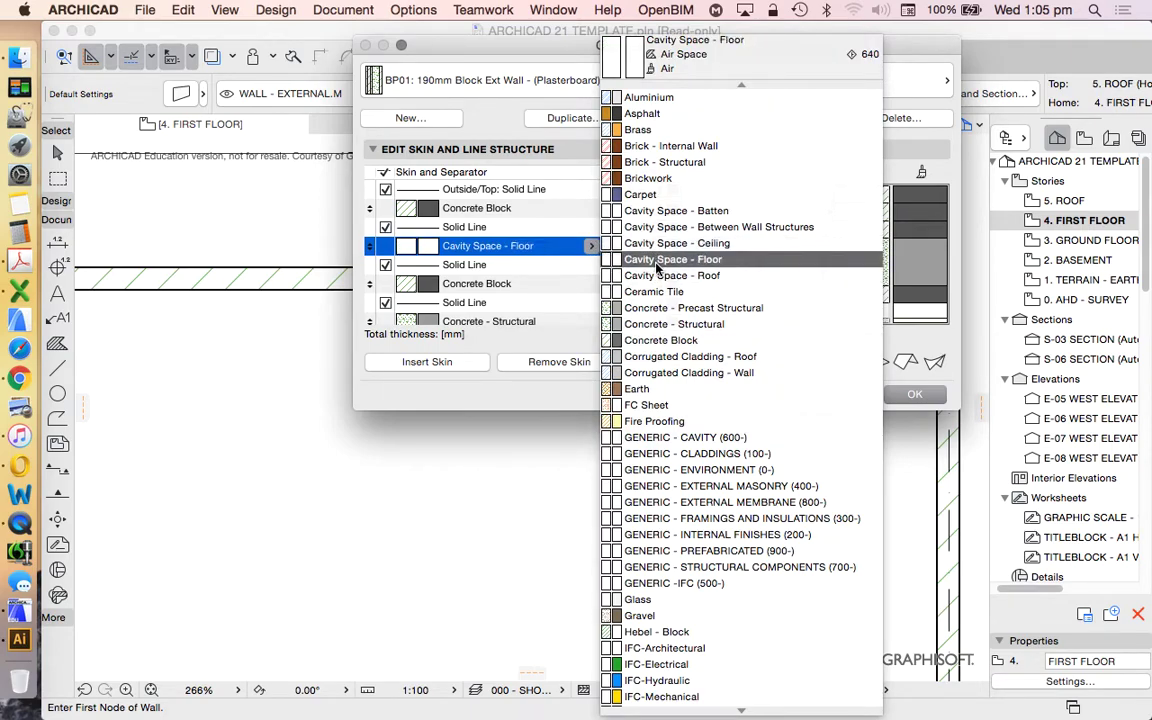
left_click(669, 232)
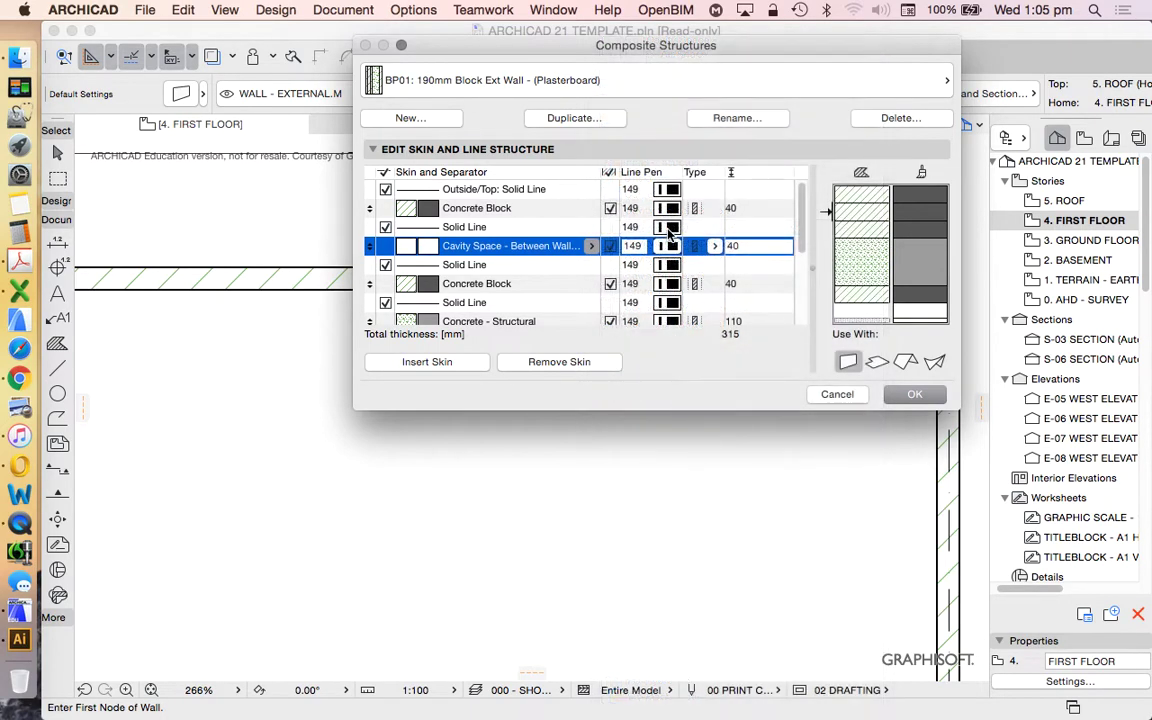
left_click(591, 246)
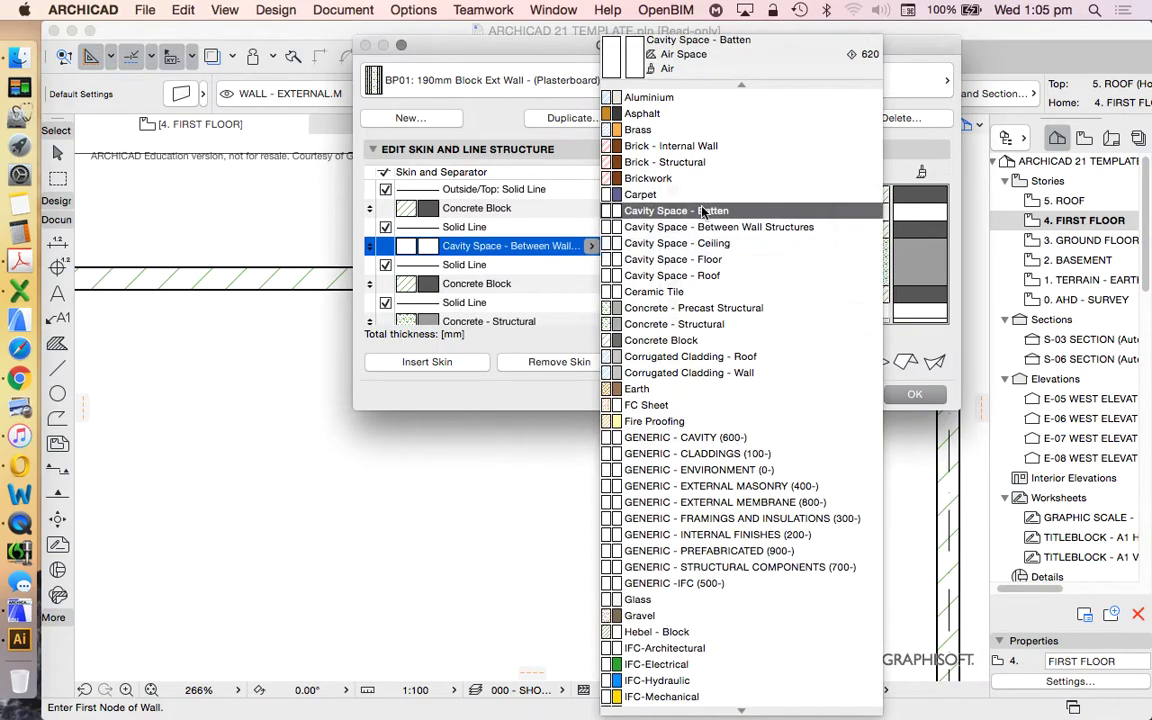
left_click(690, 210)
scroll(490, 280, "down", 3)
left_click(470, 258)
left_click(591, 258)
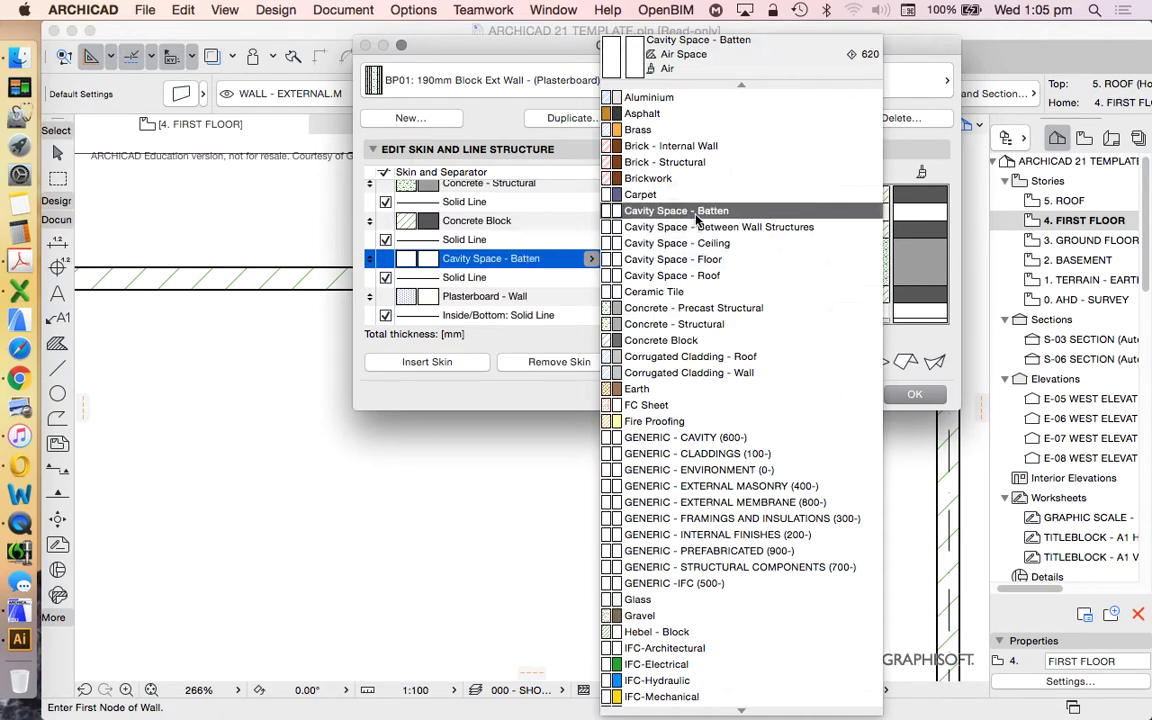
left_click(650, 210)
scroll(451, 226, "up", 3)
Assign Hebel - Block to the outermost 40 mm skin
left_click(490, 208)
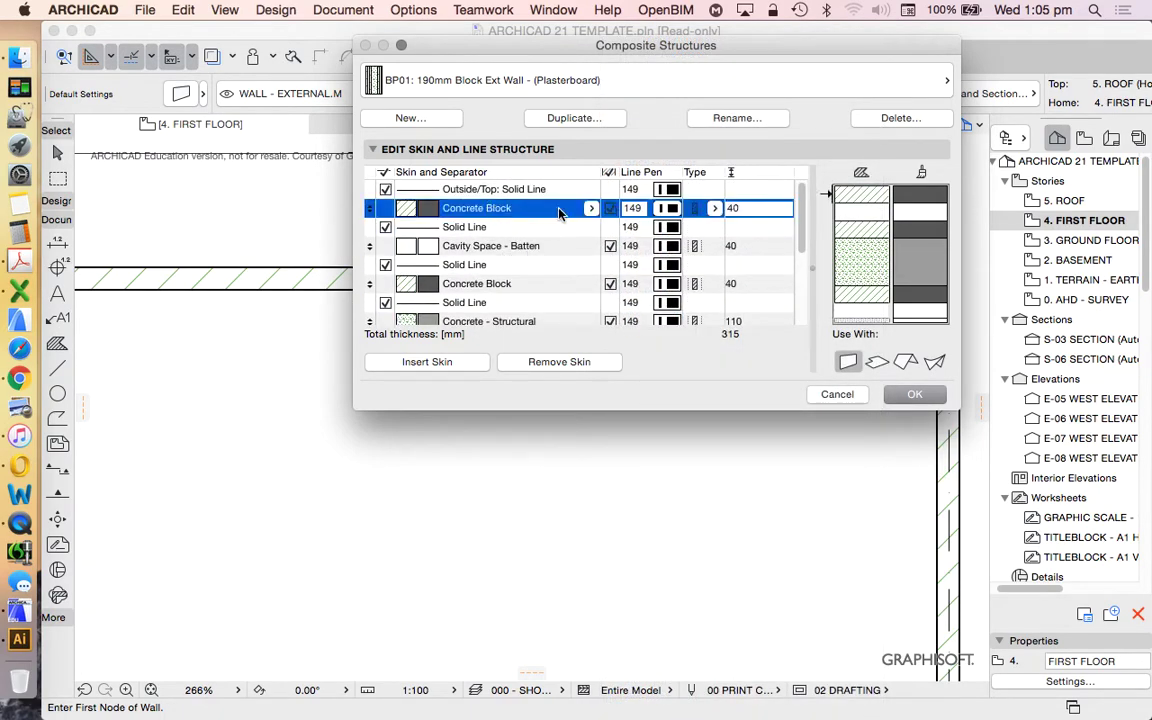
left_click(591, 208)
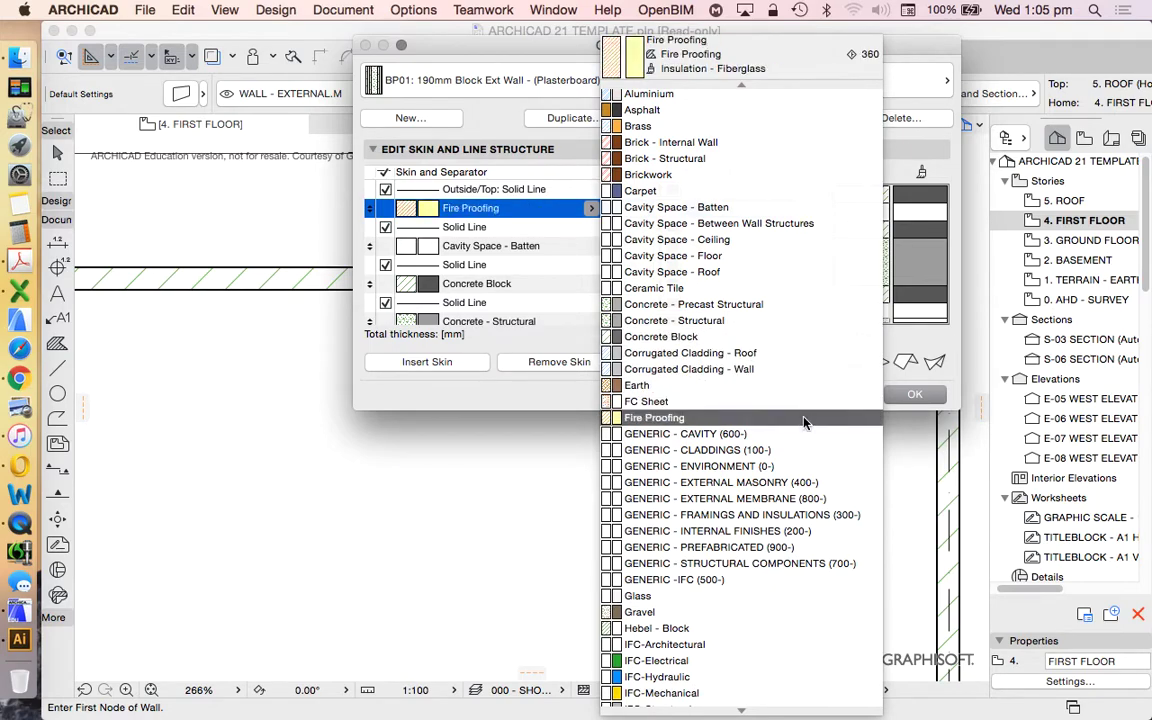
scroll(799, 426, "down", 1)
scroll(799, 426, "down", 4)
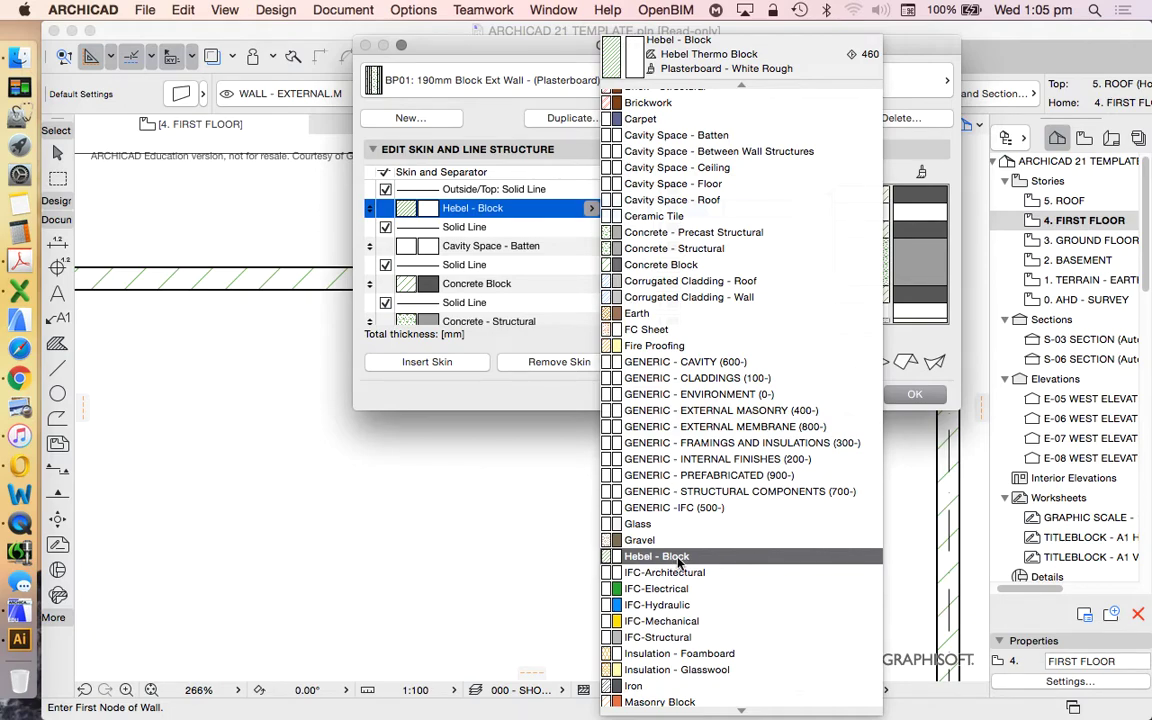
left_click(674, 561)
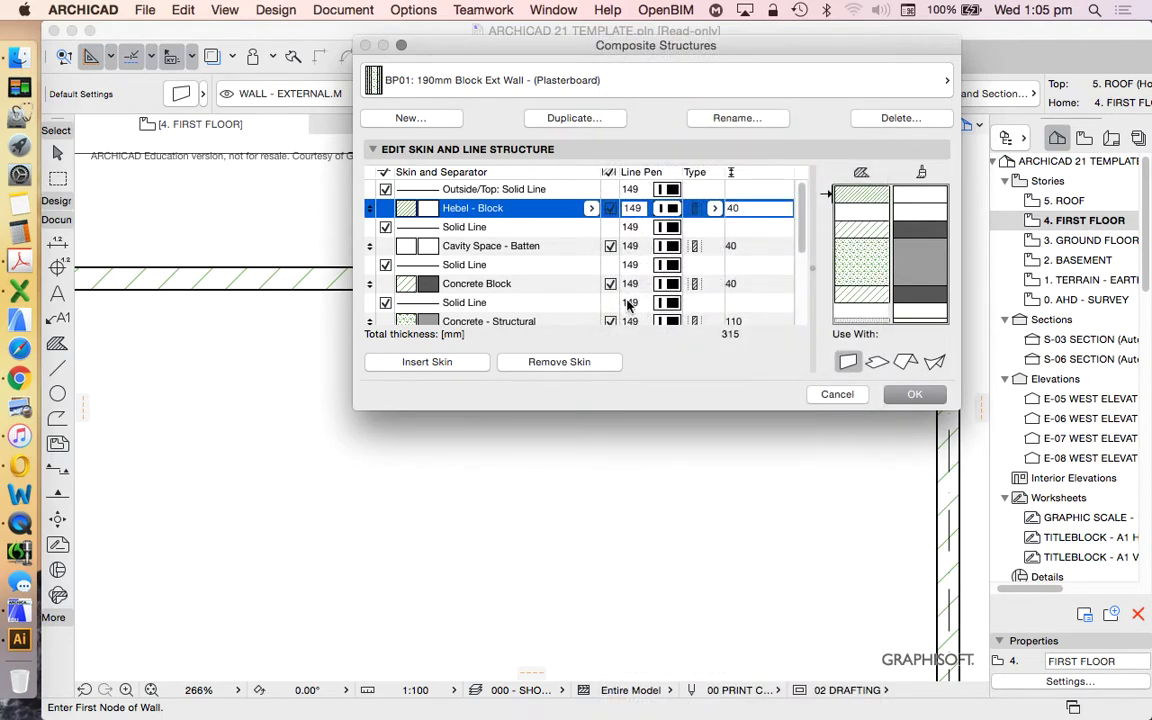
Set the Hebel - Block skin to 75 mm and the Cavity Space - Batten to 35 mm
double_click(760, 208)
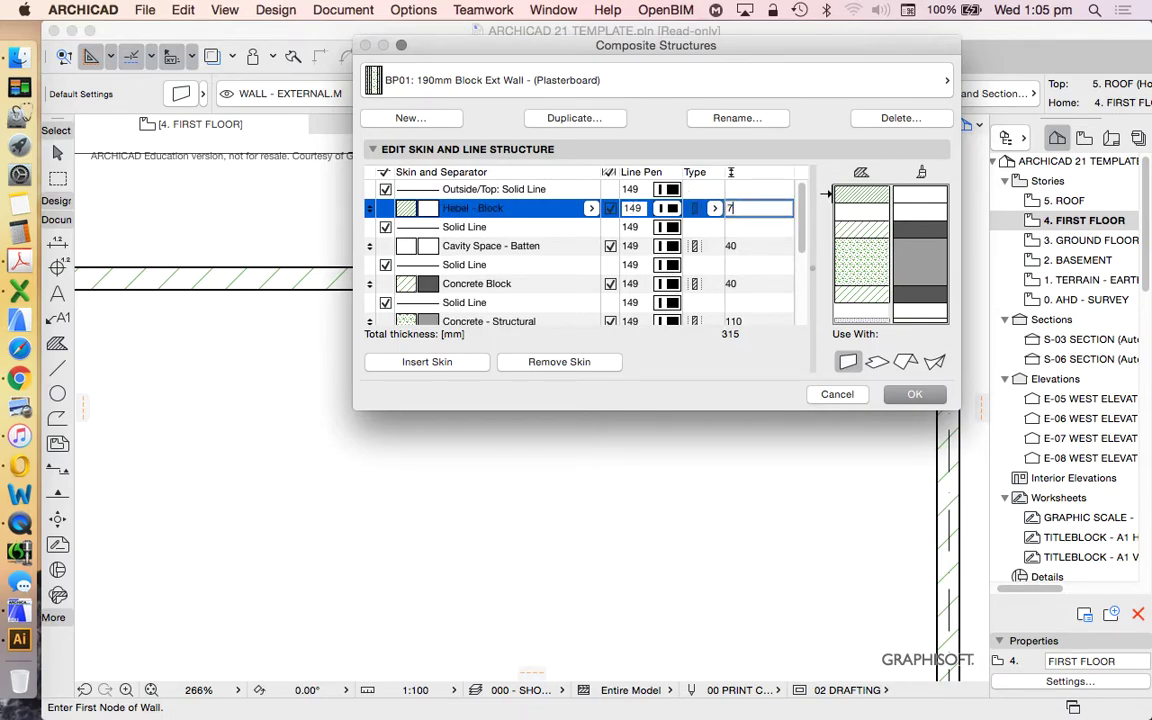
key("Return")
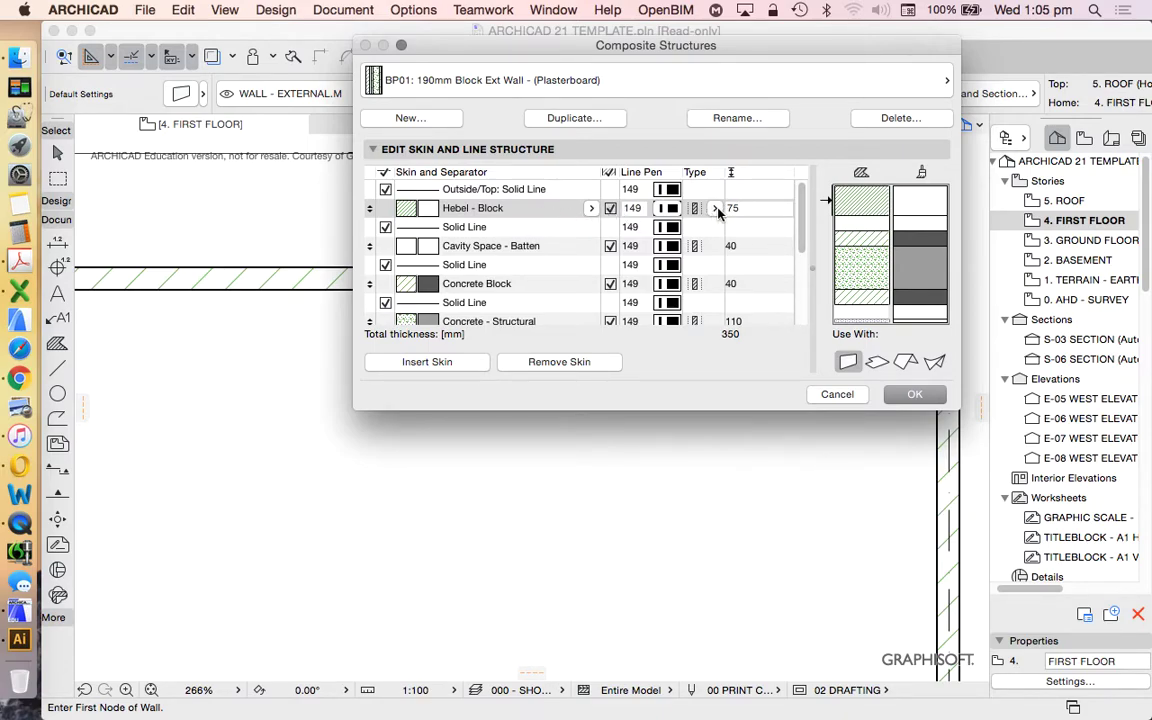
left_click(770, 245)
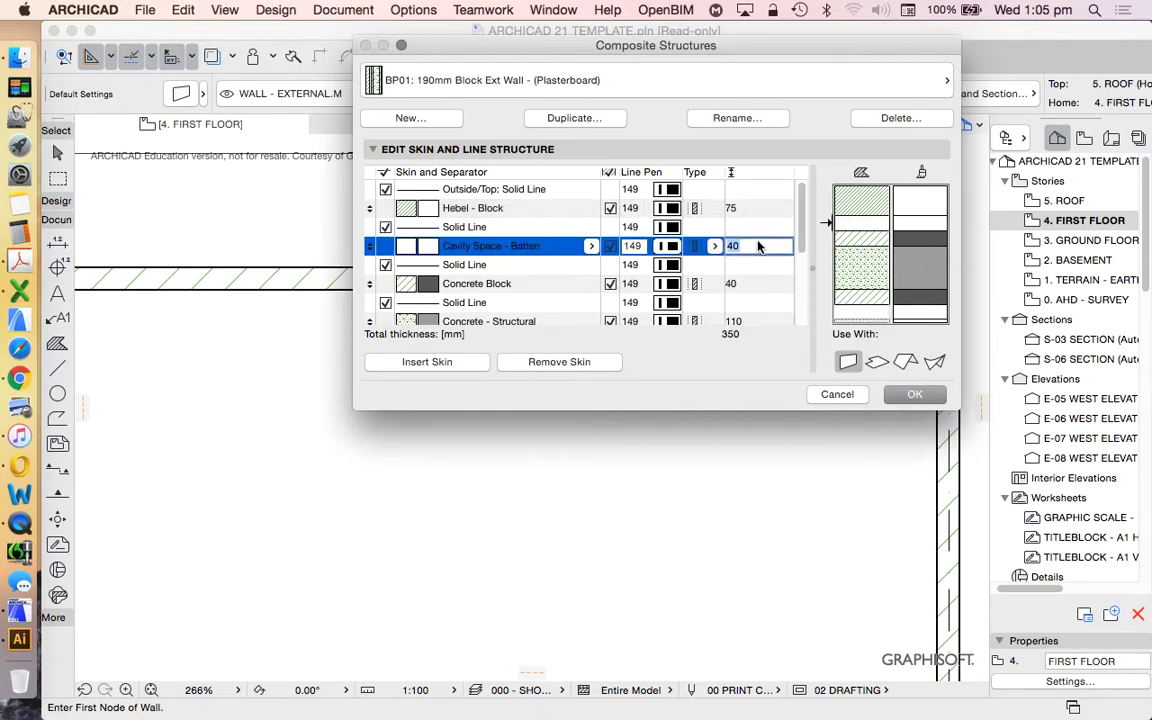
key("BackSpace")
key("BackSpace")
type("35")
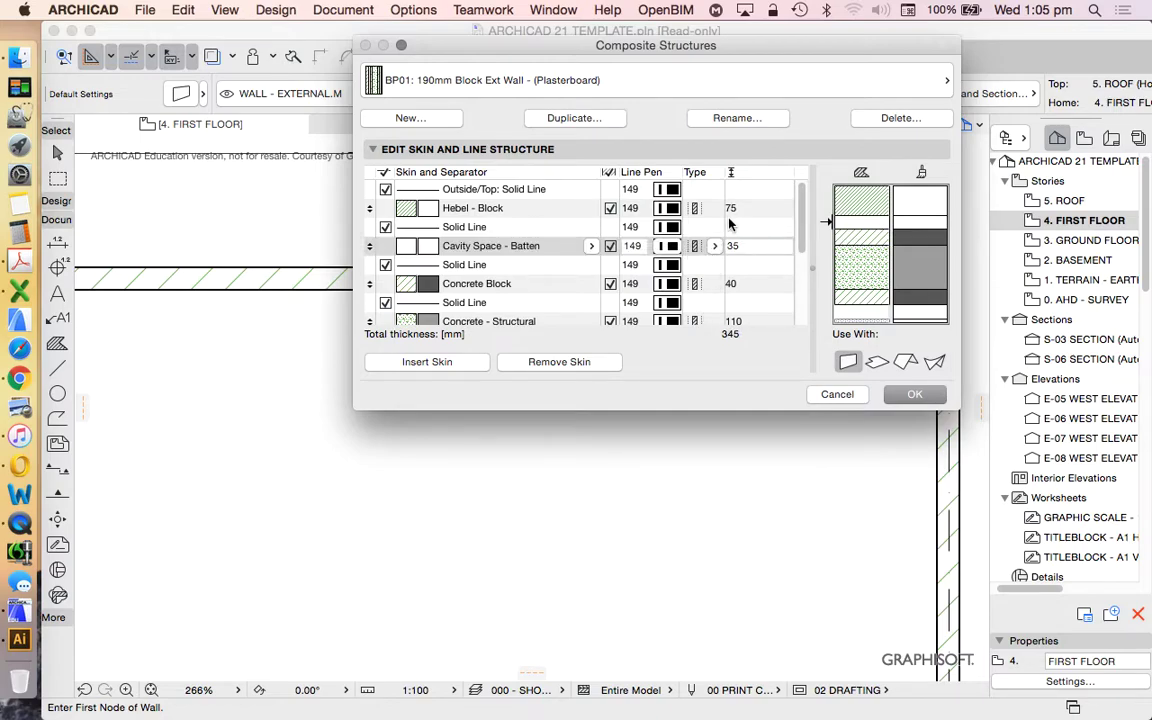
Check the 345 mm skin stack and duplicate the composite as a new one
scroll(660, 205, "down", 5)
scroll(743, 230, "up", 5)
scroll(770, 222, "down", 5)
scroll(750, 290, "up", 5)
left_click(750, 247)
scroll(755, 207, "down", 1)
scroll(750, 225, "down", 3)
scroll(742, 245, "up", 5)
scroll(737, 237, "down", 1)
scroll(765, 195, "up", 1)
scroll(762, 212, "down", 3)
scroll(760, 218, "up", 3)
left_click(586, 118)
Name the duplicated composite 'RMDA 190 BLOCK + HEBEL'
left_click(563, 277)
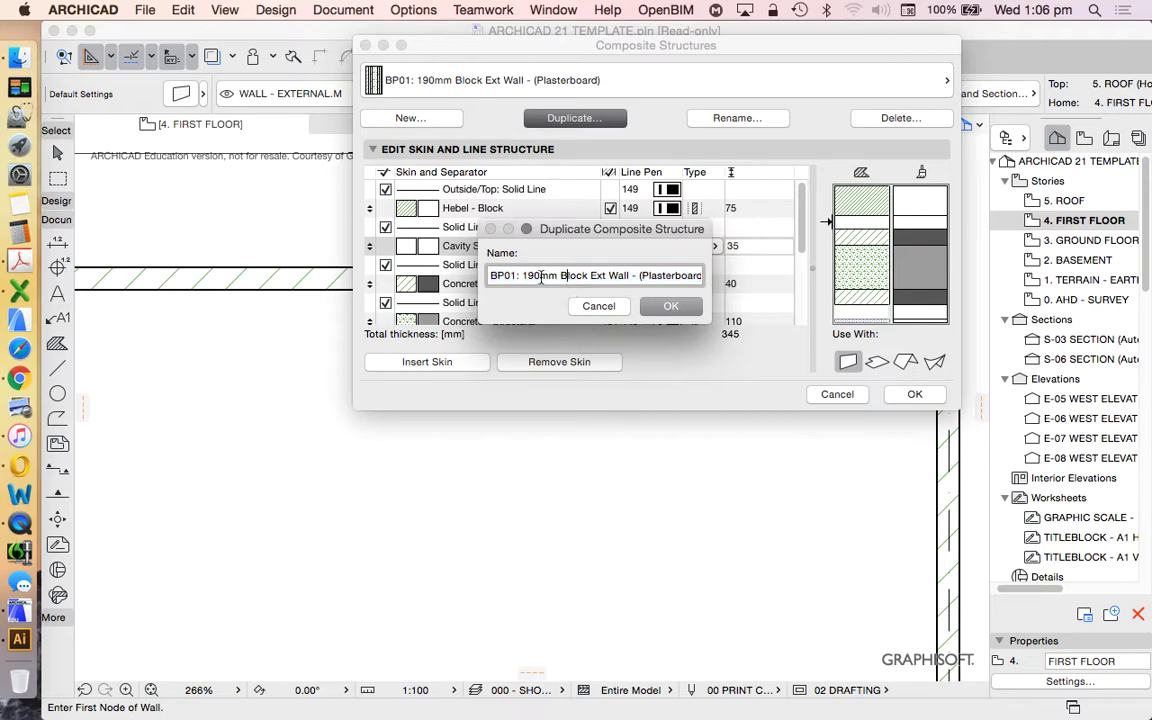
left_click(490, 276)
key("Delete")
key("Delete")
key("Delete")
key("Delete")
key("Delete")
key("Delete")
key("super+a")
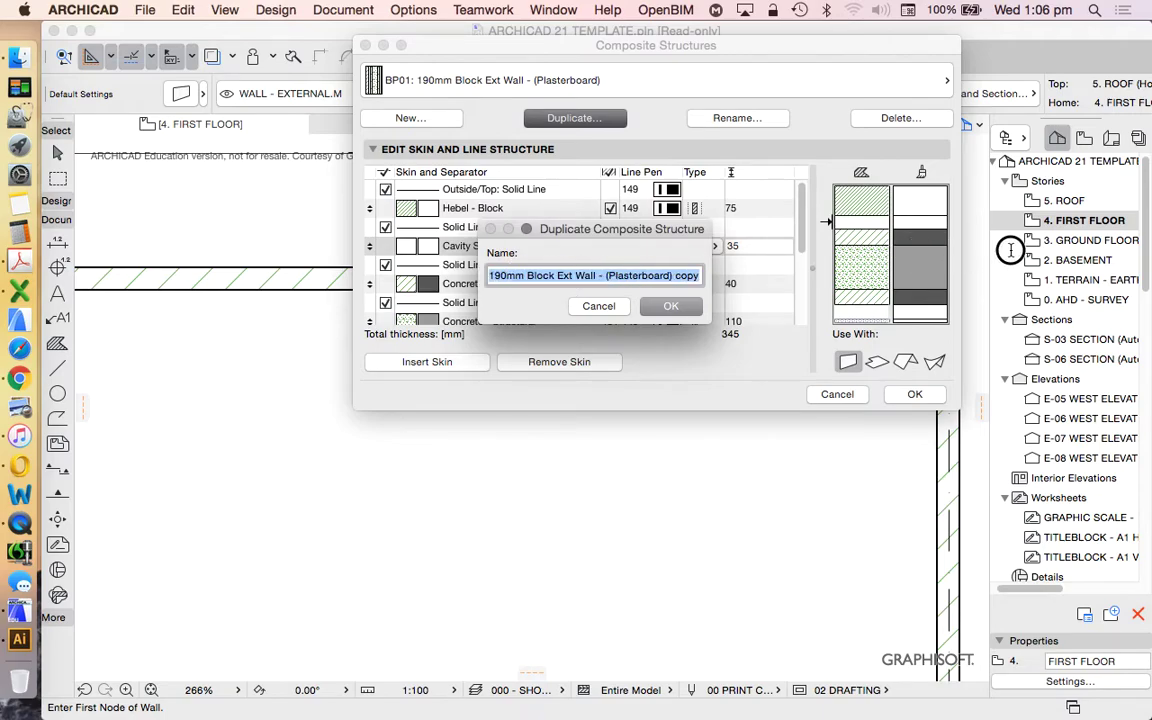
type("r")
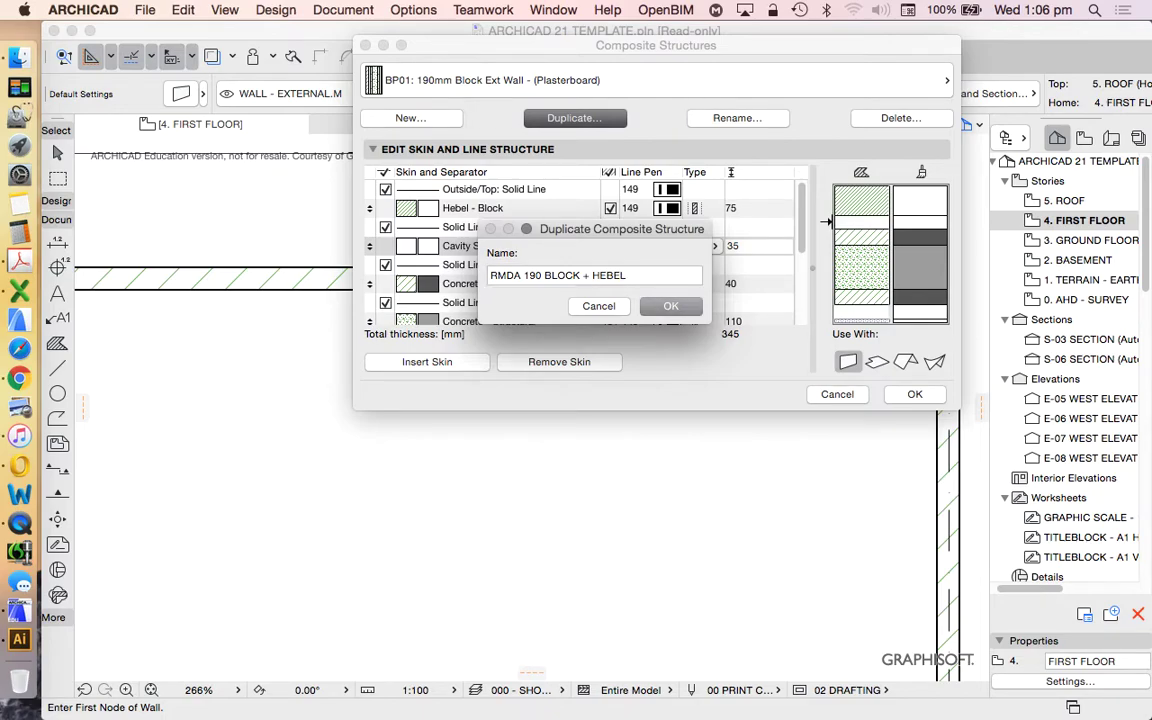
key("Return")
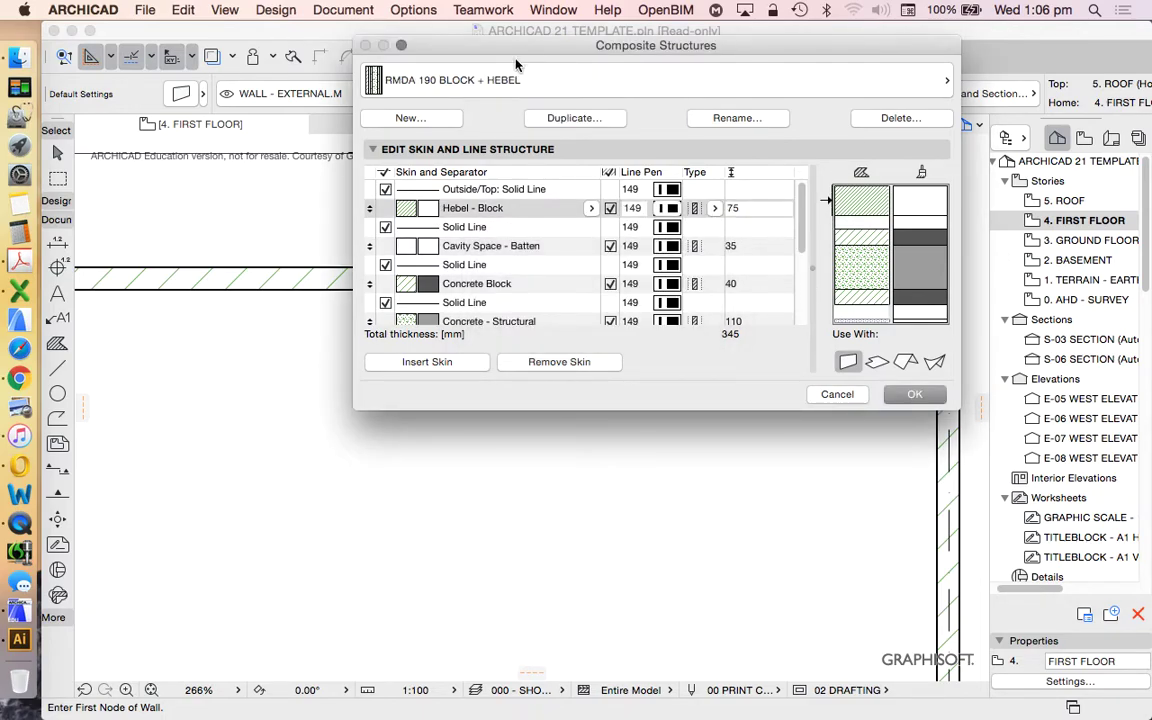
Confirm RMDA 190 BLOCK + HEBEL appears in the composite list at 345 mm
left_click(458, 80)
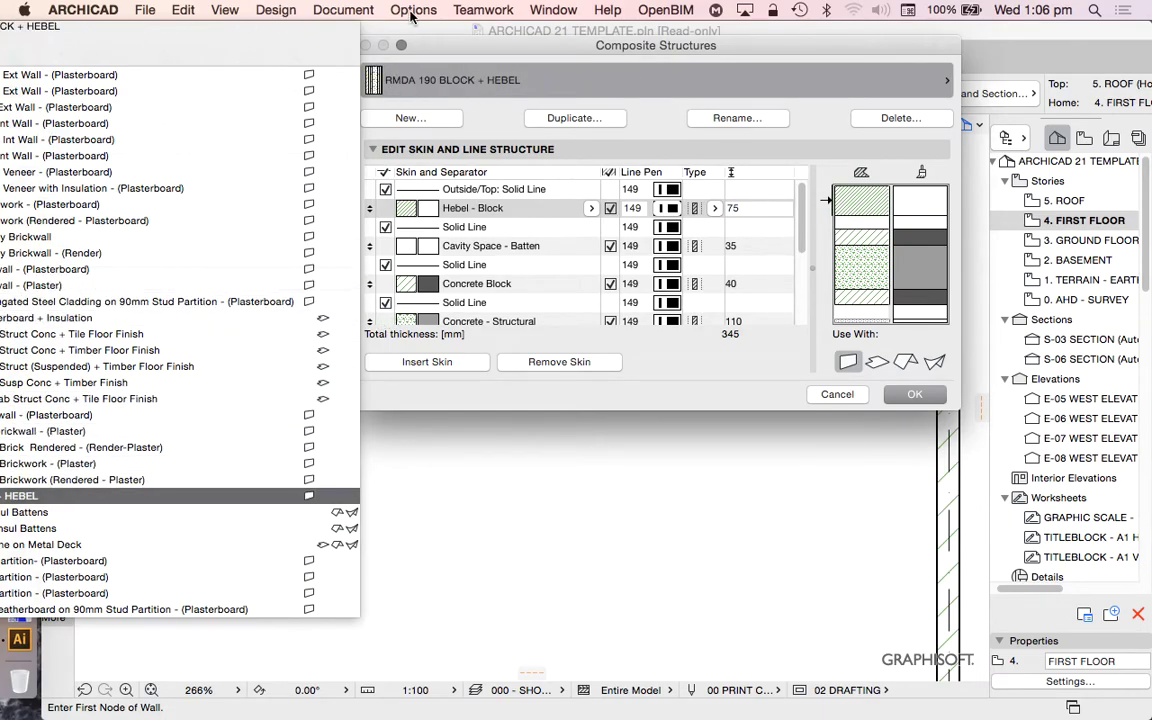
left_click(380, 44)
left_click_drag(385, 45, 630, 60)
left_click(631, 66)
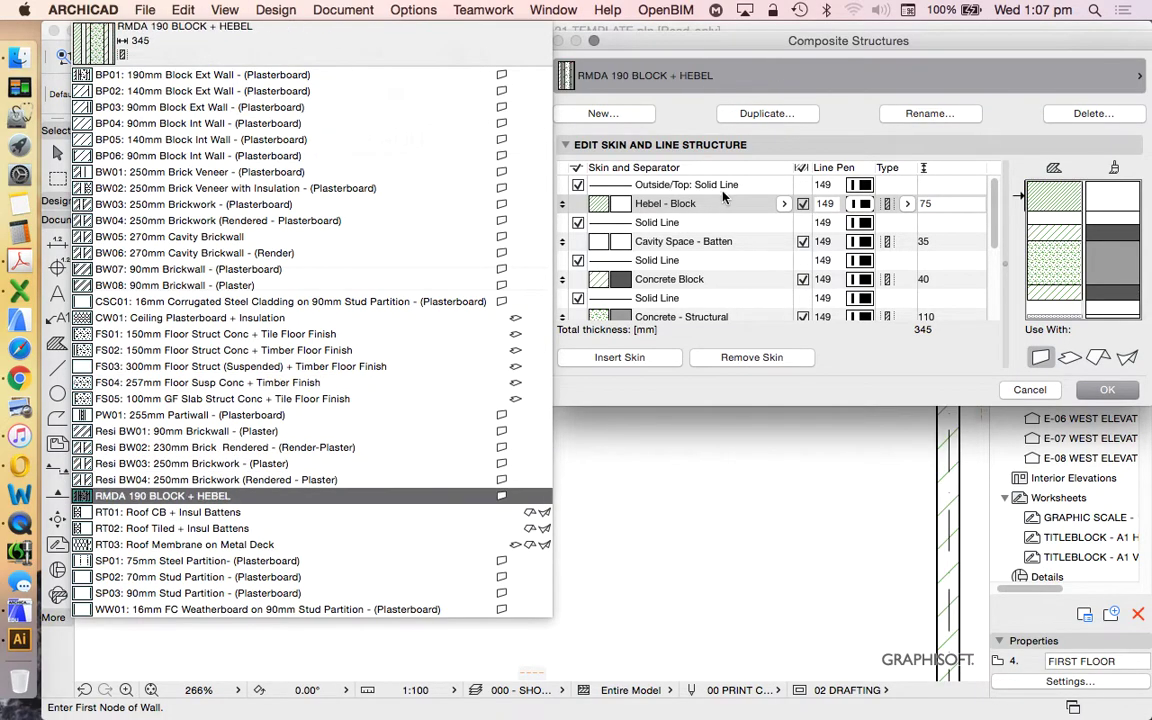
left_click(790, 53)
left_click_drag(790, 53, 565, 63)
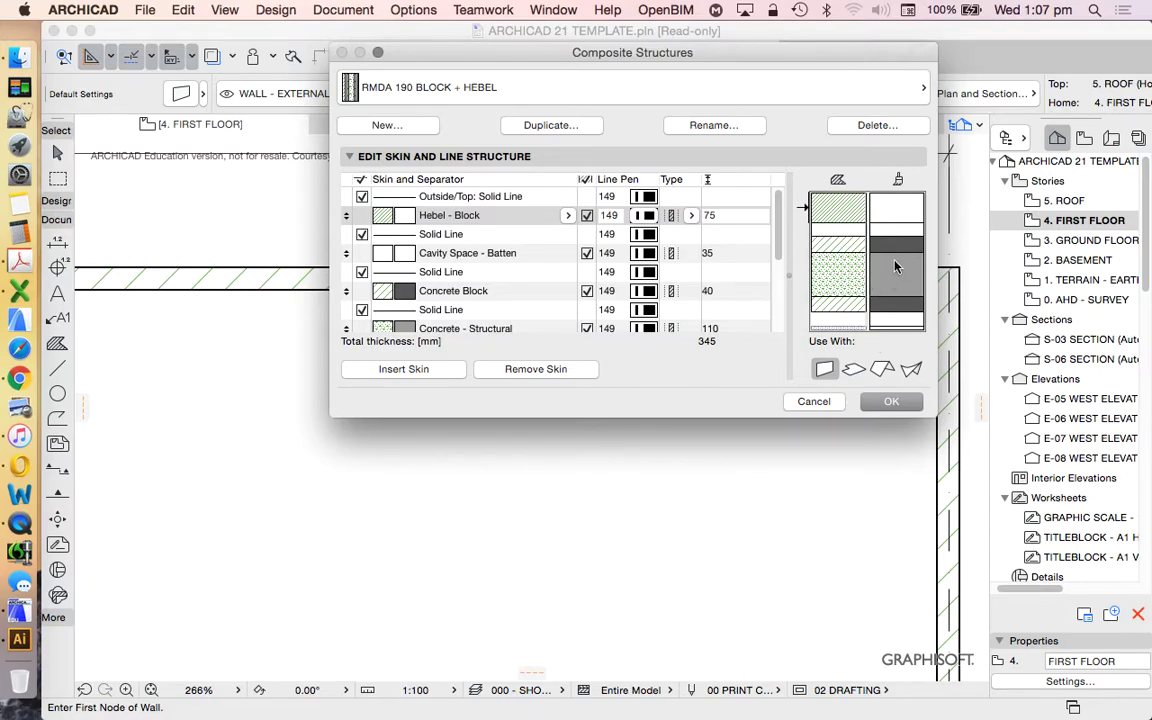
Apply the composite settings and check the top external wall on the first floor plan
left_click(889, 402)
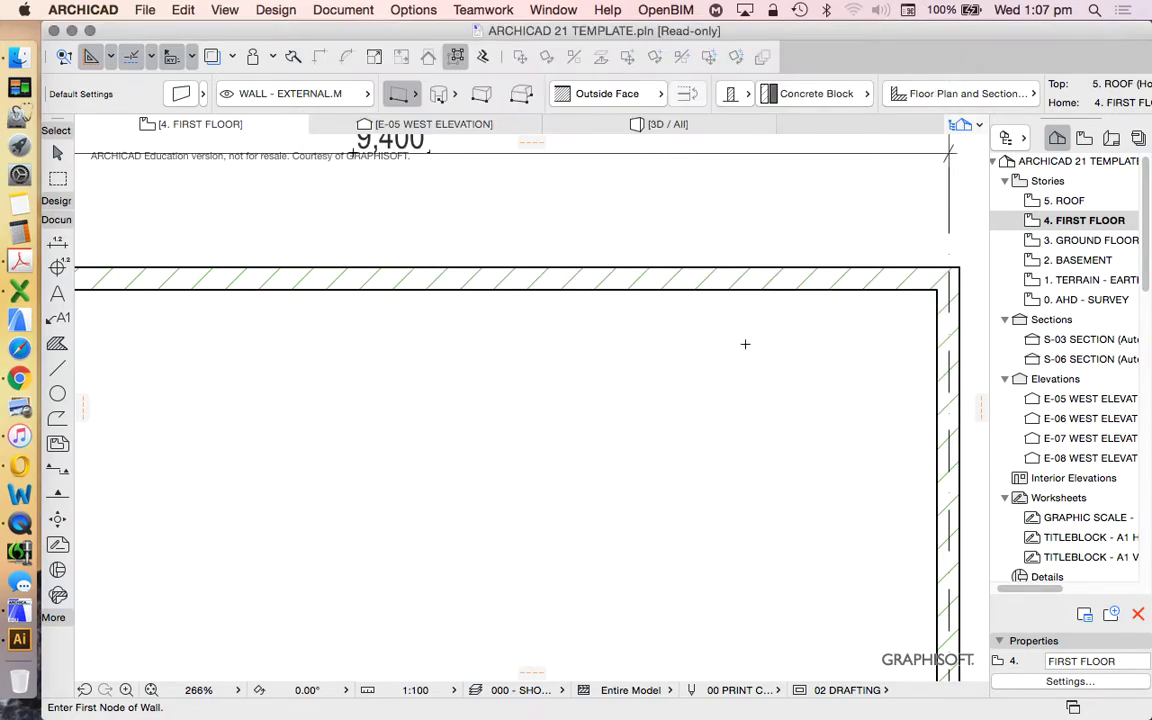
scroll(745, 344, "down", 6)
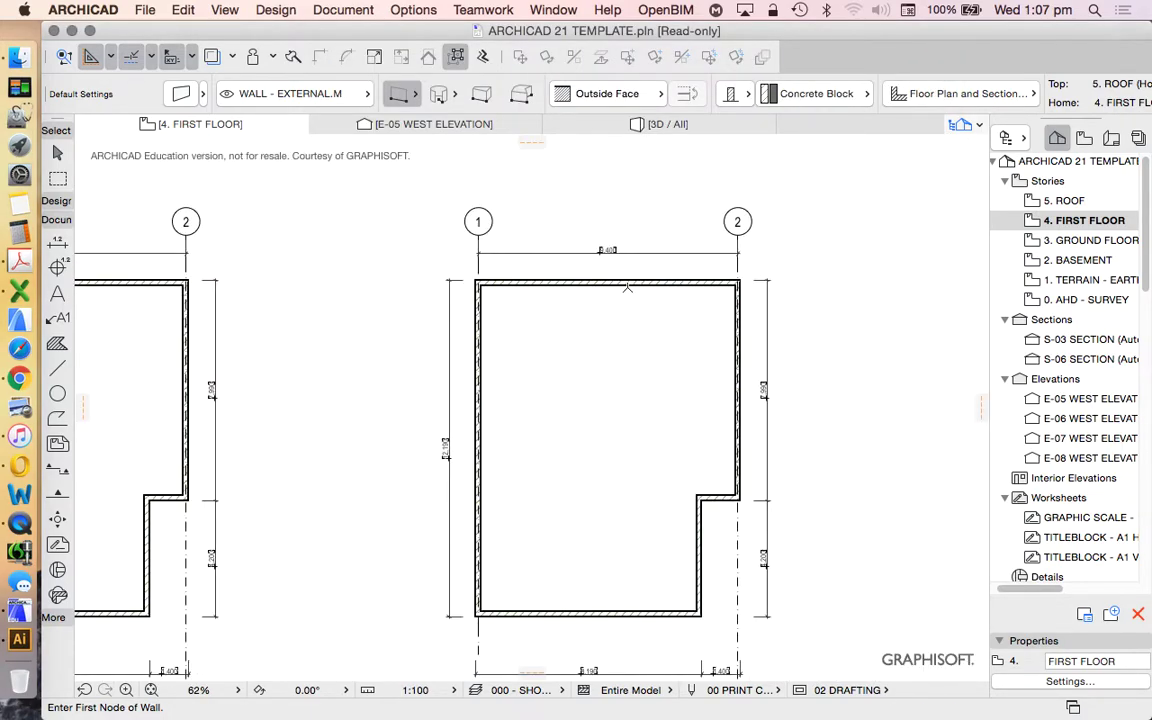
scroll(627, 289, "up", 3)
left_click(585, 281, "shift")
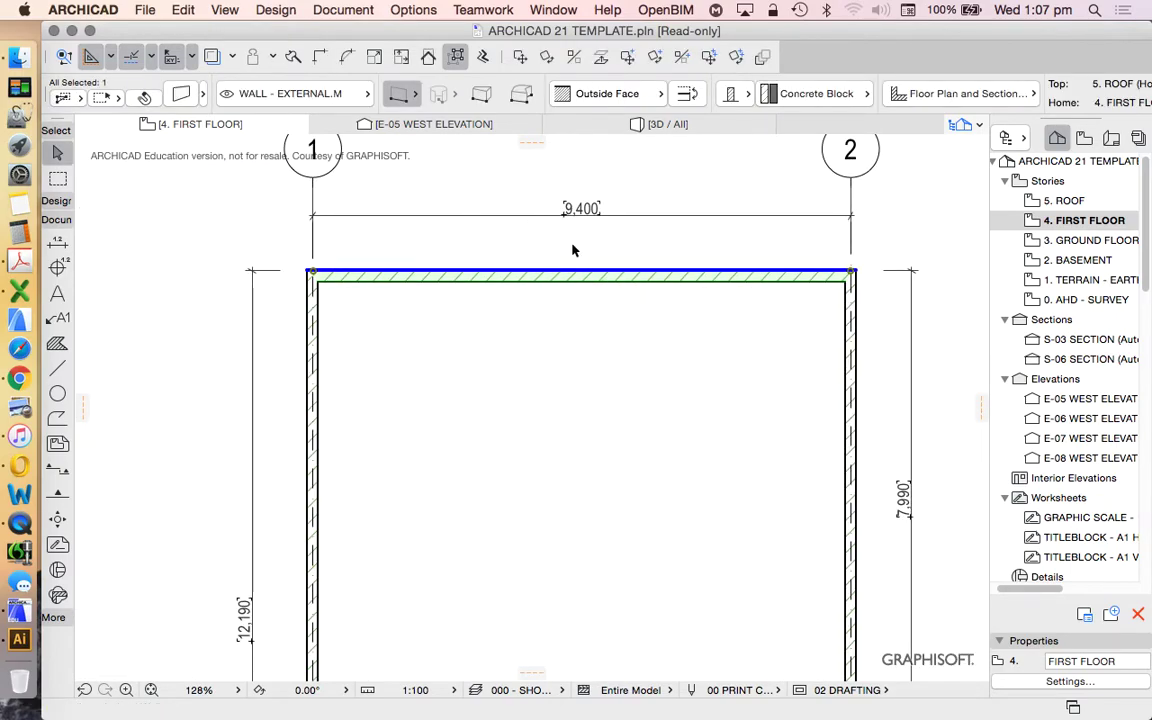
scroll(440, 282, "up", 1)
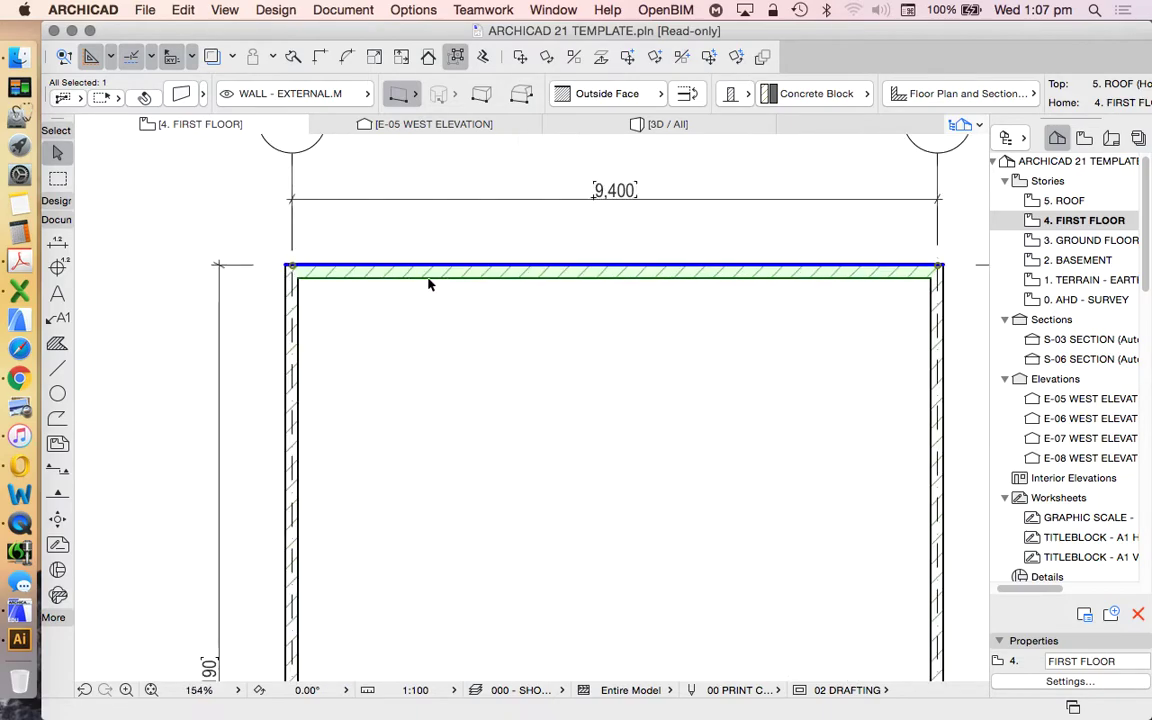
key("Escape")
Draw a red pen 20 line along the top wall, ending past its right side
left_click(57, 368)
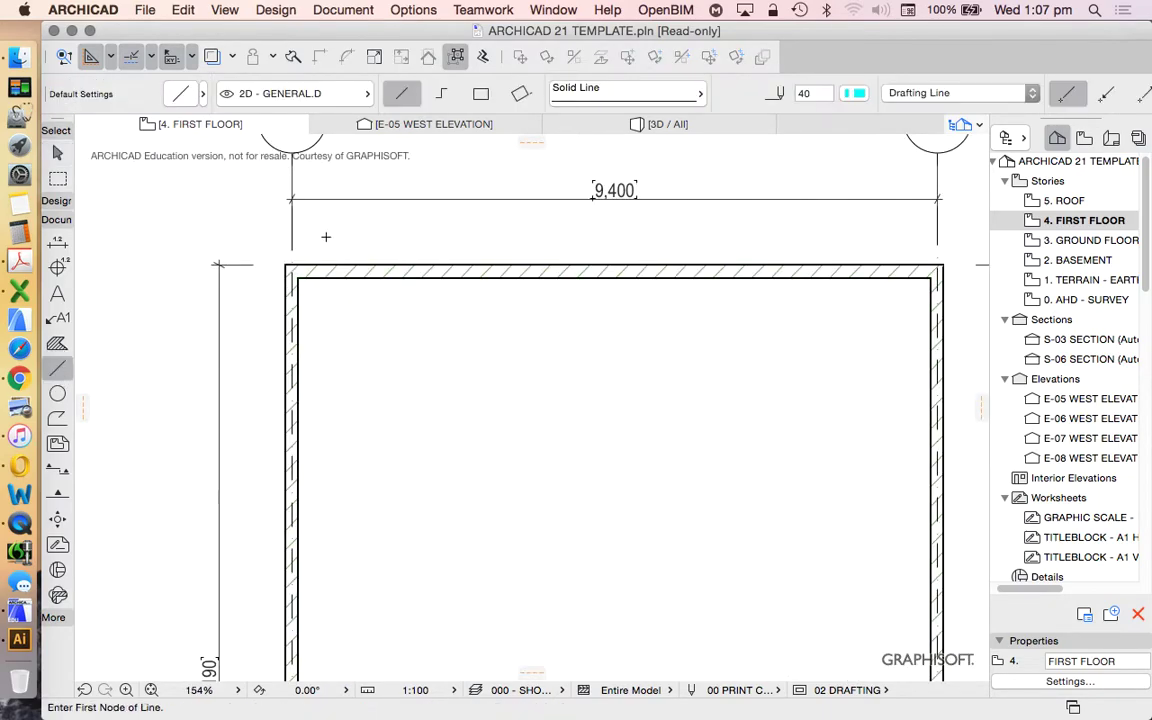
scroll(325, 242, "up", 6)
left_click(208, 313)
scroll(214, 298, "down", 7)
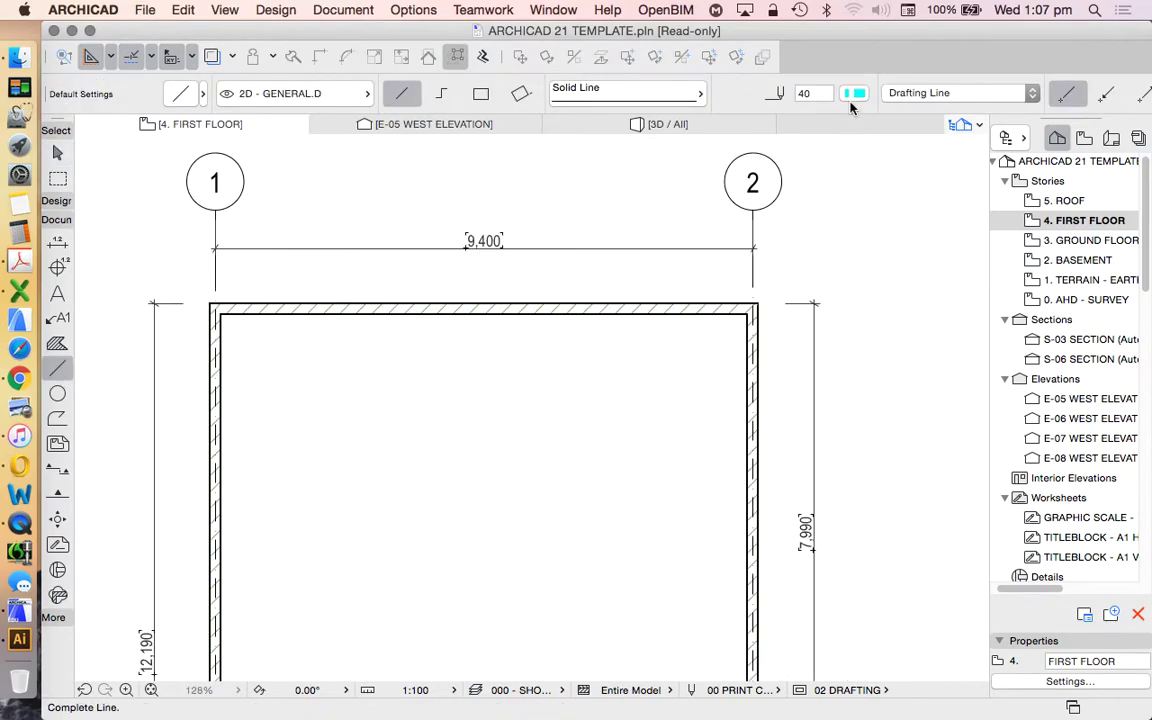
left_click(859, 93)
left_click(830, 92)
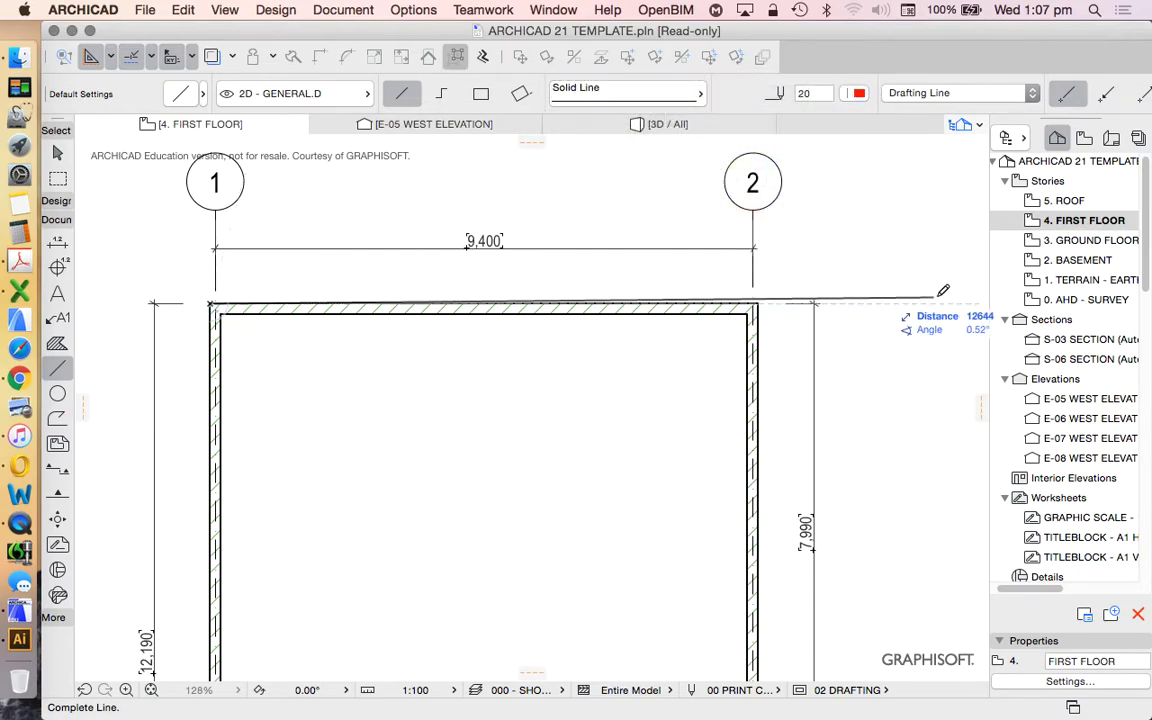
left_click(947, 302)
key("Escape")
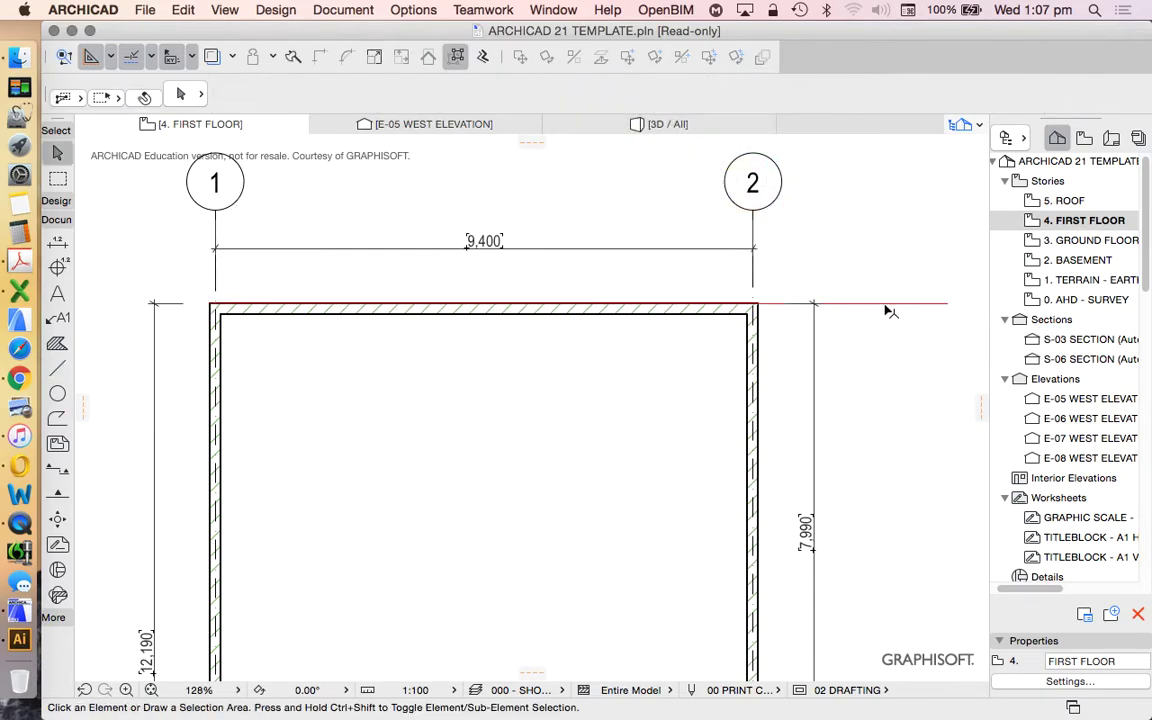
Stretch the top red line's left end past the left wall
left_click(209, 302)
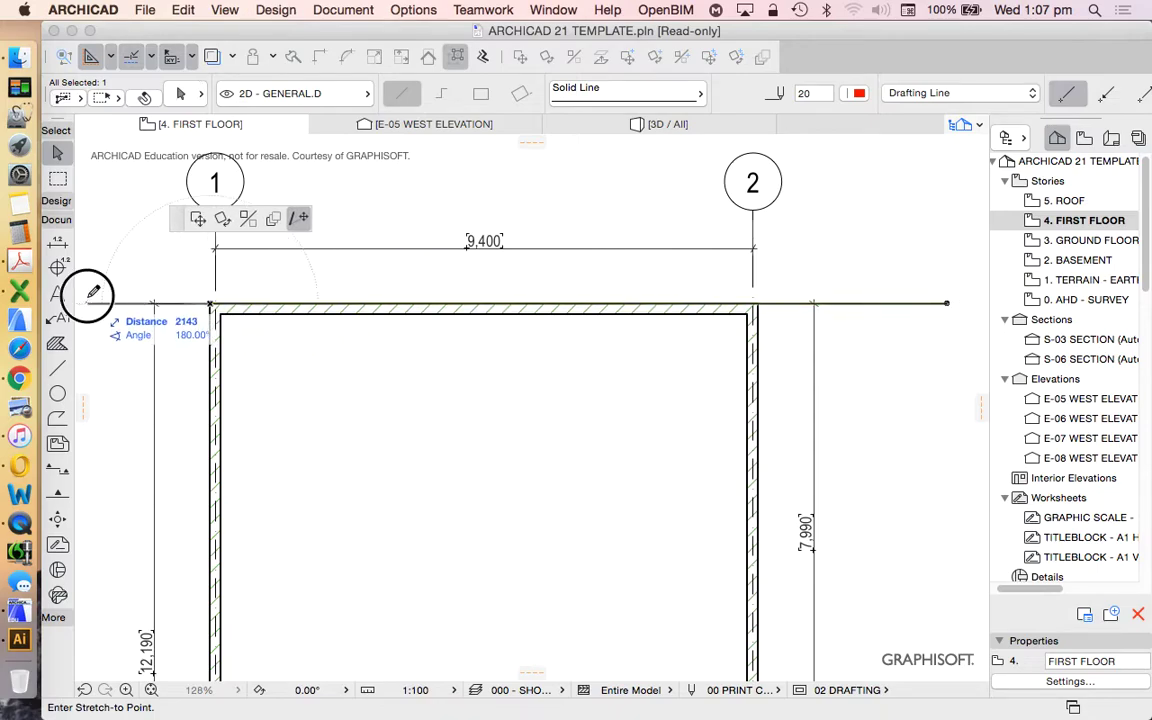
left_click(86, 302)
scroll(566, 270, "down", 5)
scroll(73, 488, "up", 4)
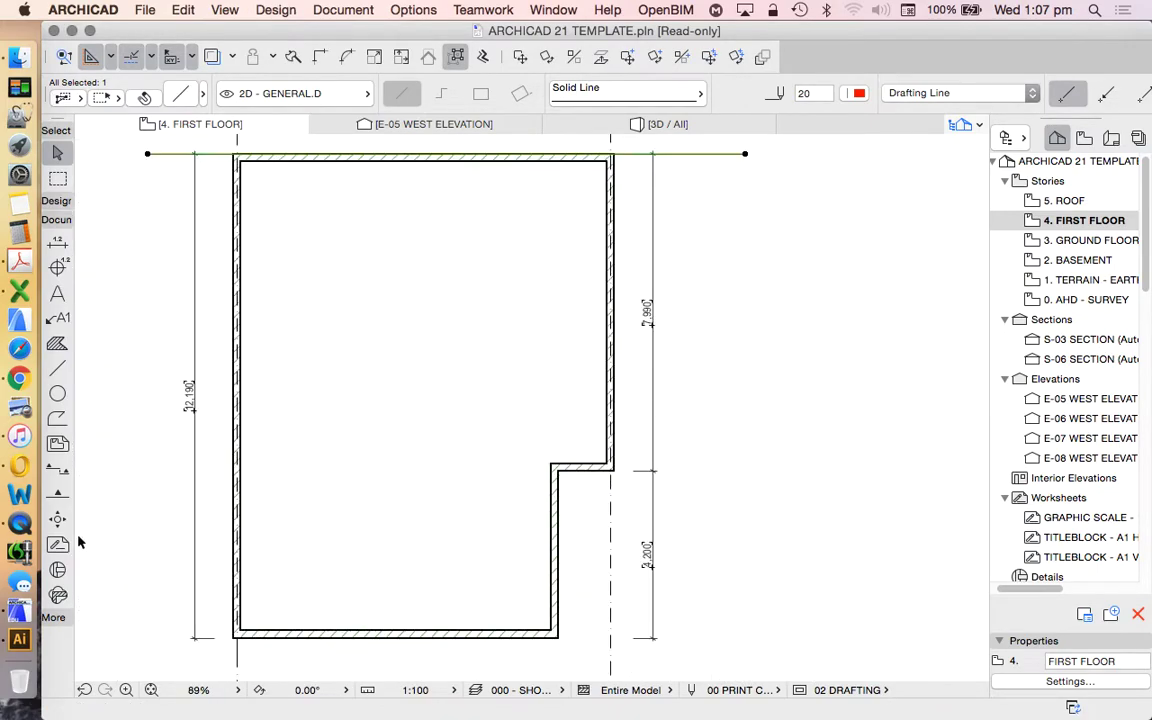
key("Escape")
Draw a line along the bottom wall and stretch it past both side walls
left_click(57, 368)
scroll(297, 460, "down", 5)
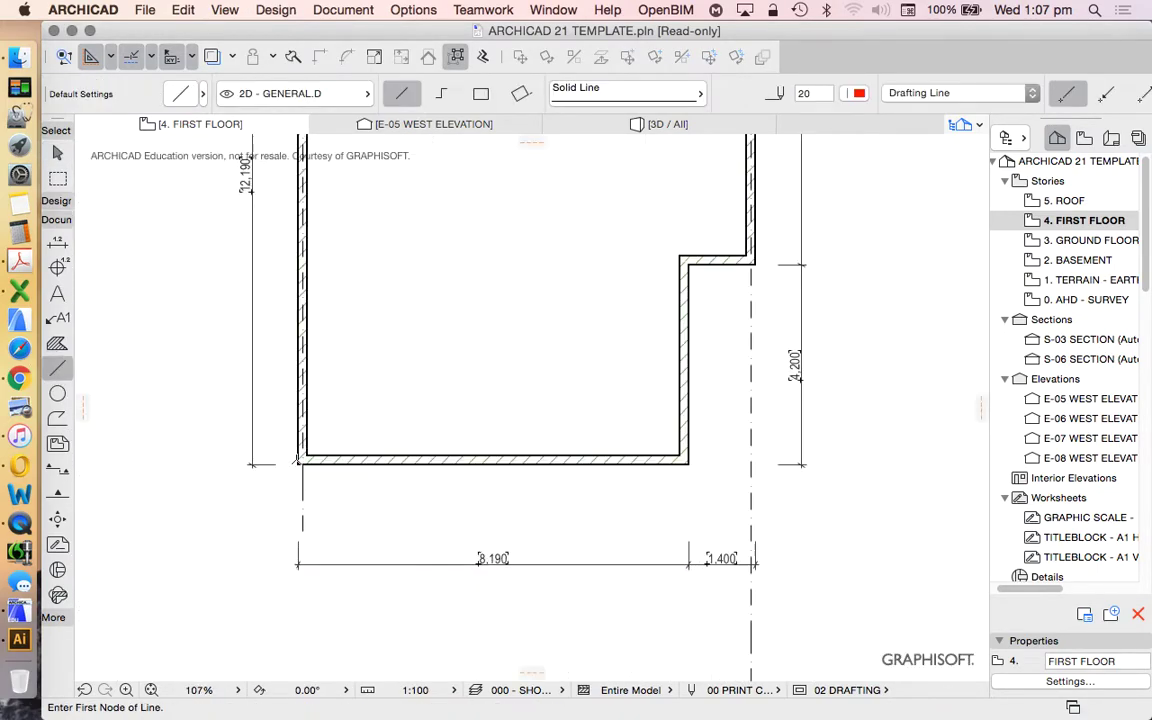
left_click(301, 463)
left_click(952, 465)
left_click(887, 466, "shift")
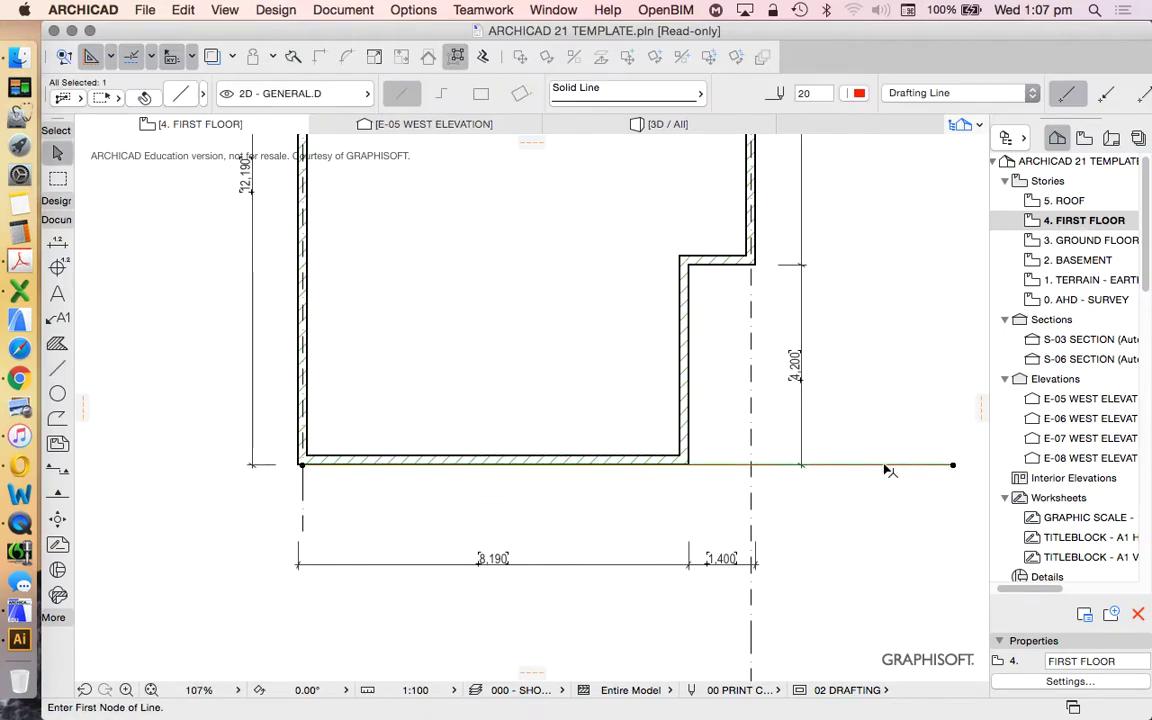
left_click(301, 466)
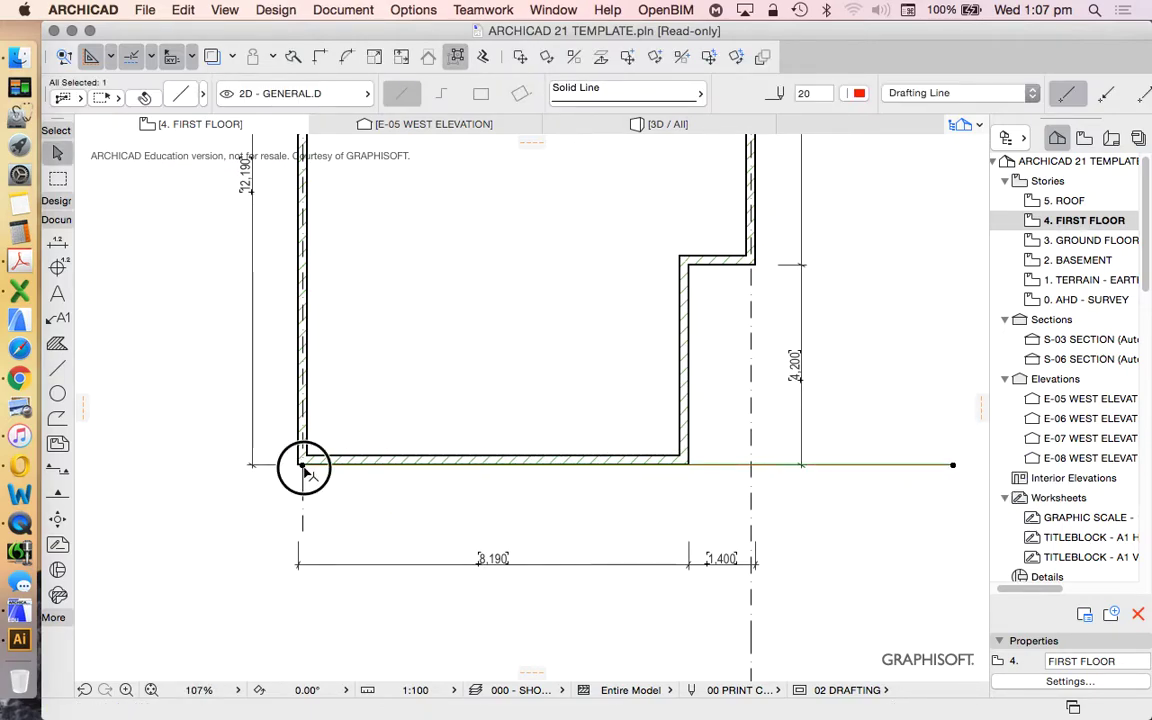
left_click(128, 465)
scroll(320, 488, "down", 4)
Inspect the left external wall, then select the top external wall
left_click(417, 250)
scroll(347, 249, "up", 5)
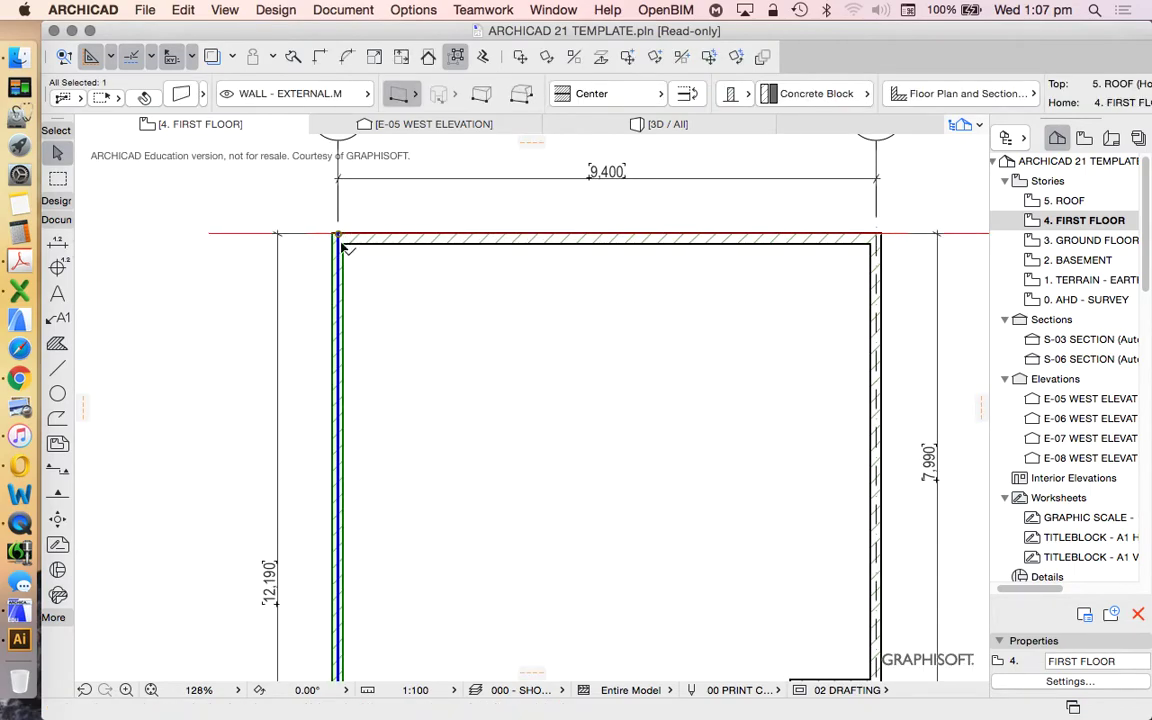
scroll(390, 228, "down", 5)
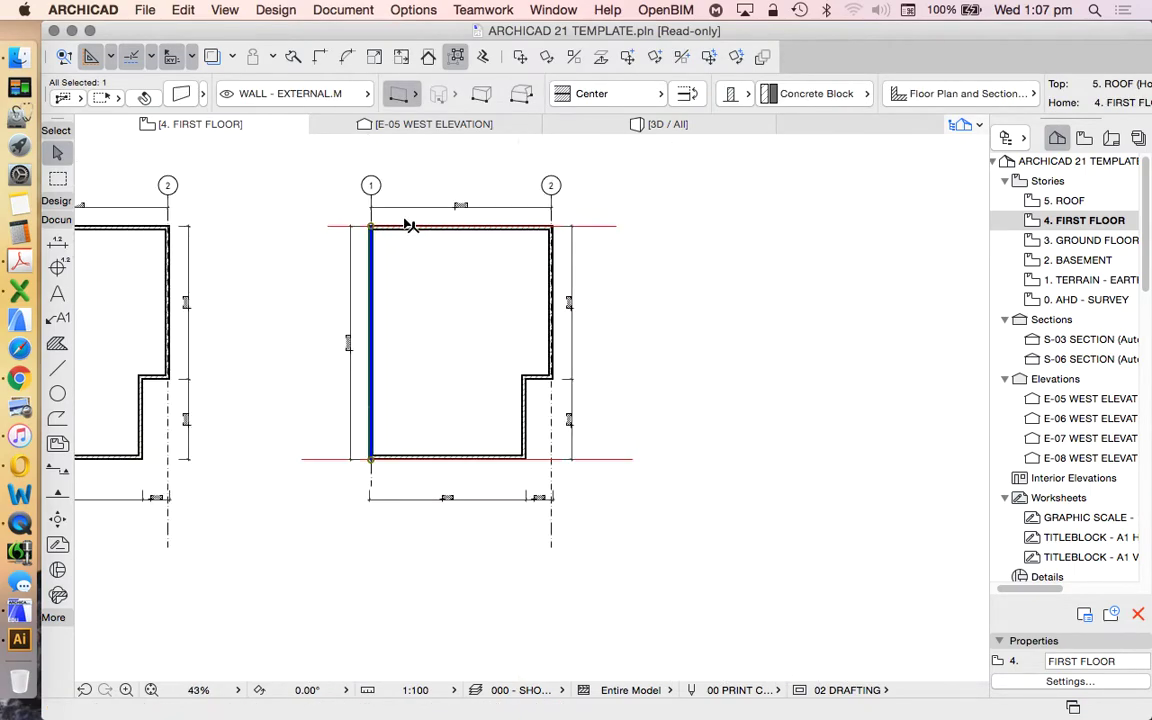
scroll(396, 234, "up", 2)
left_click(503, 188)
scroll(417, 185, "up", 5)
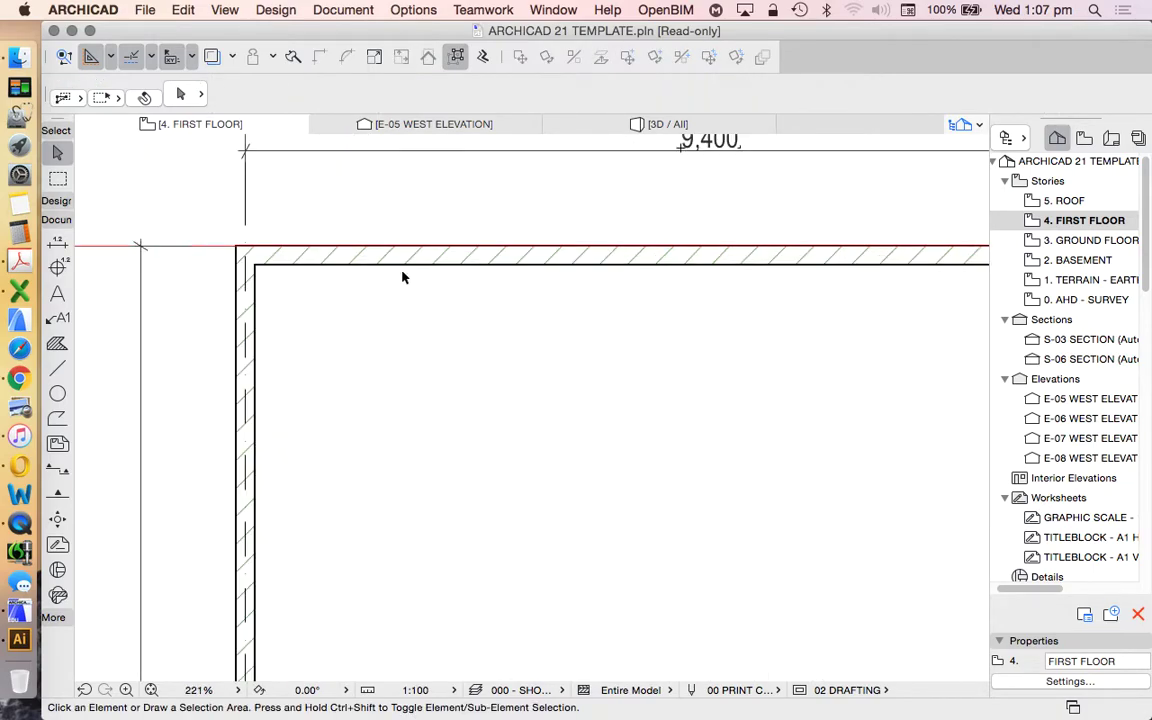
scroll(575, 193, "down", 3)
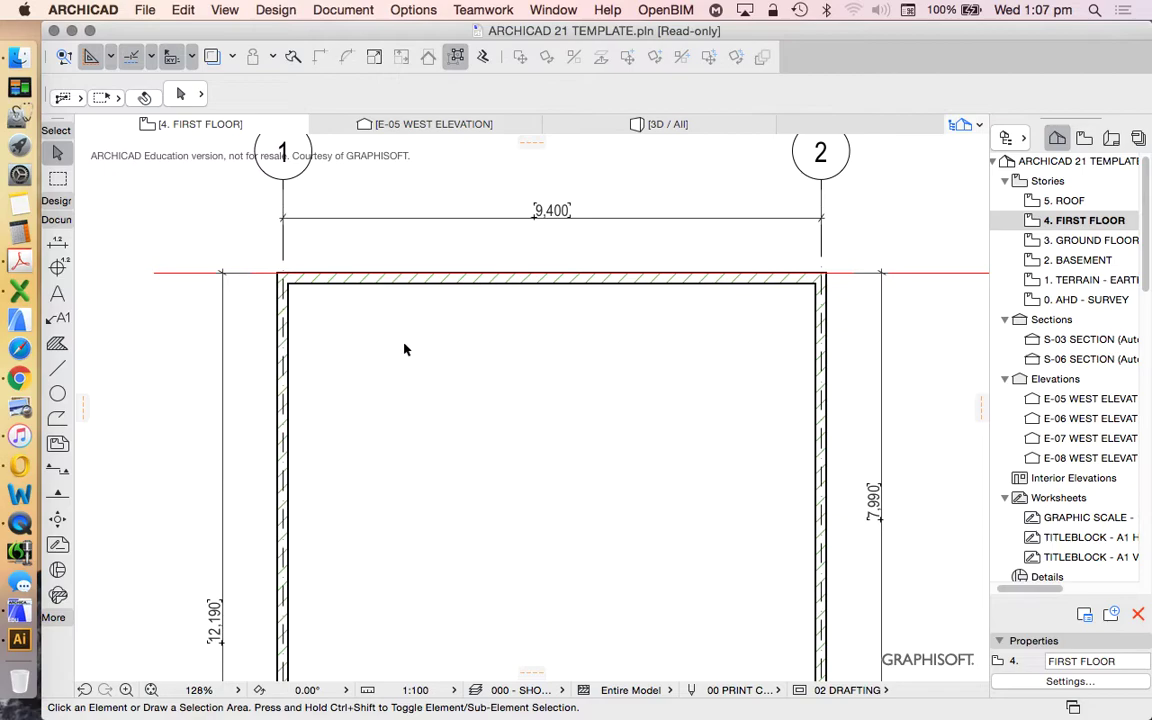
scroll(316, 273, "down", 5)
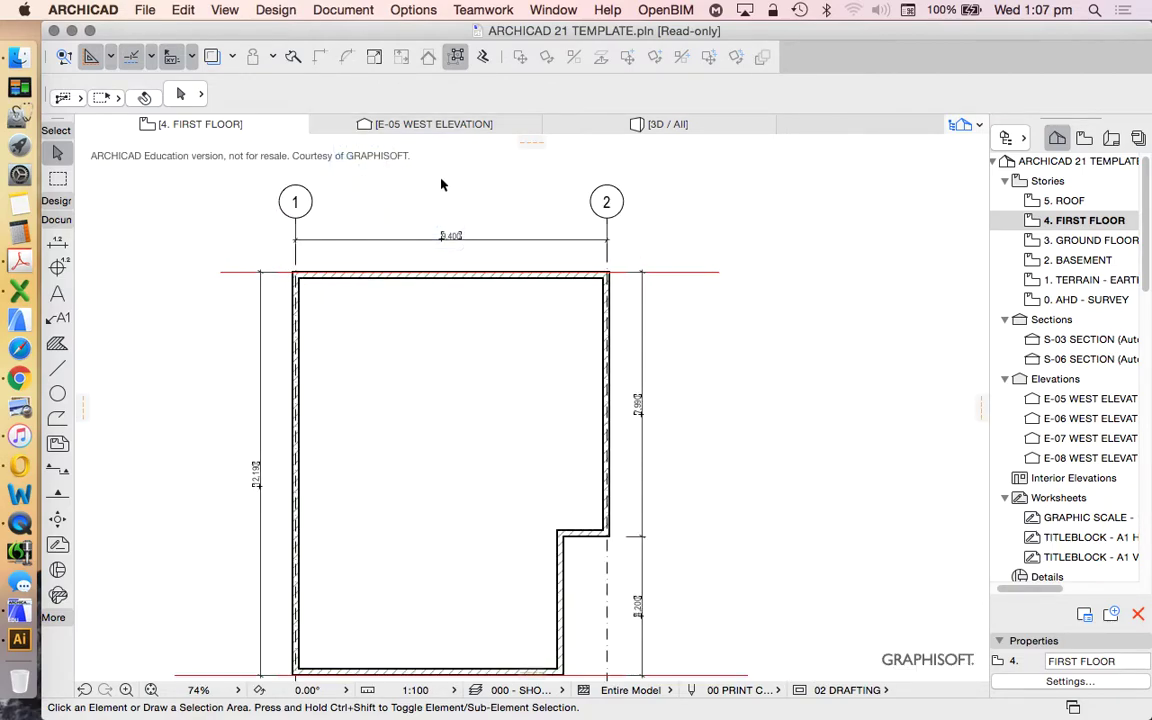
scroll(440, 190, "down", 5)
scroll(494, 265, "up", 5)
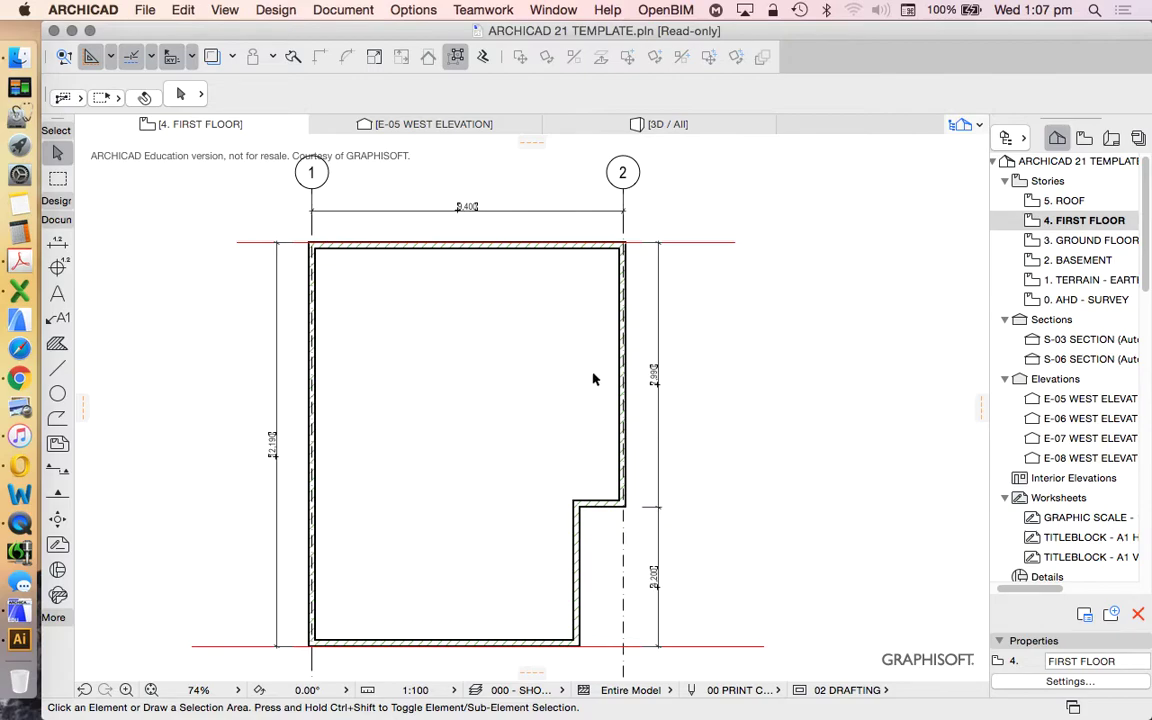
scroll(593, 379, "down", 3)
scroll(555, 334, "up", 5)
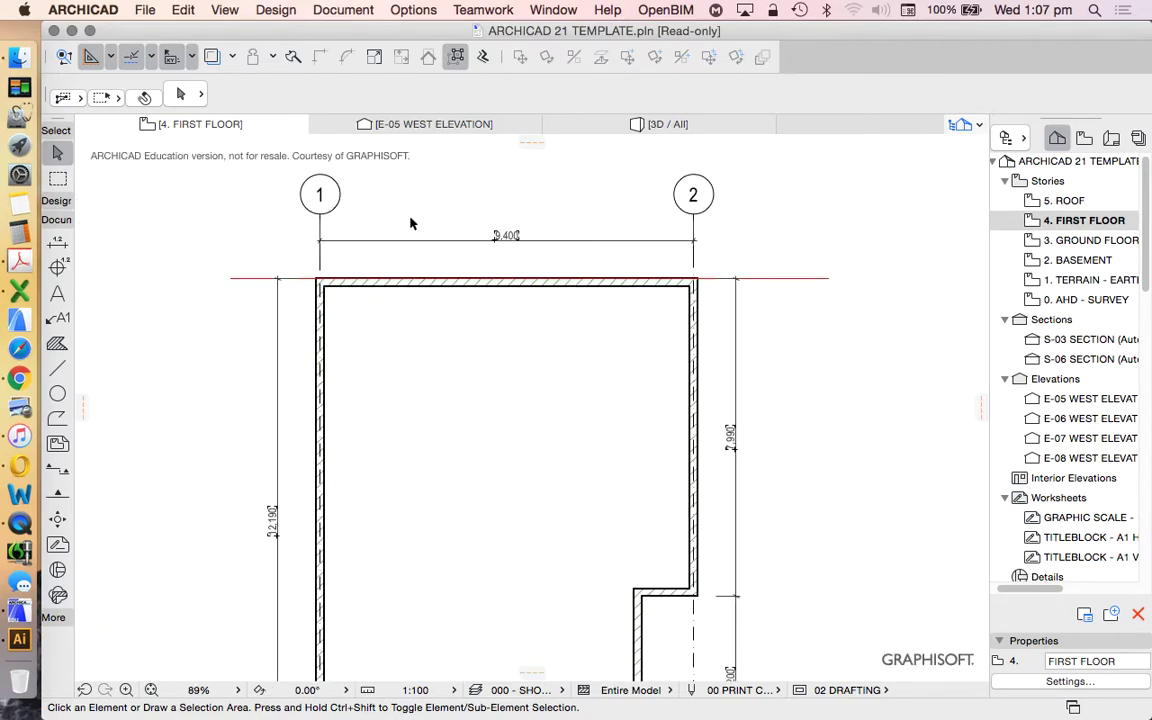
scroll(410, 248, "up", 4)
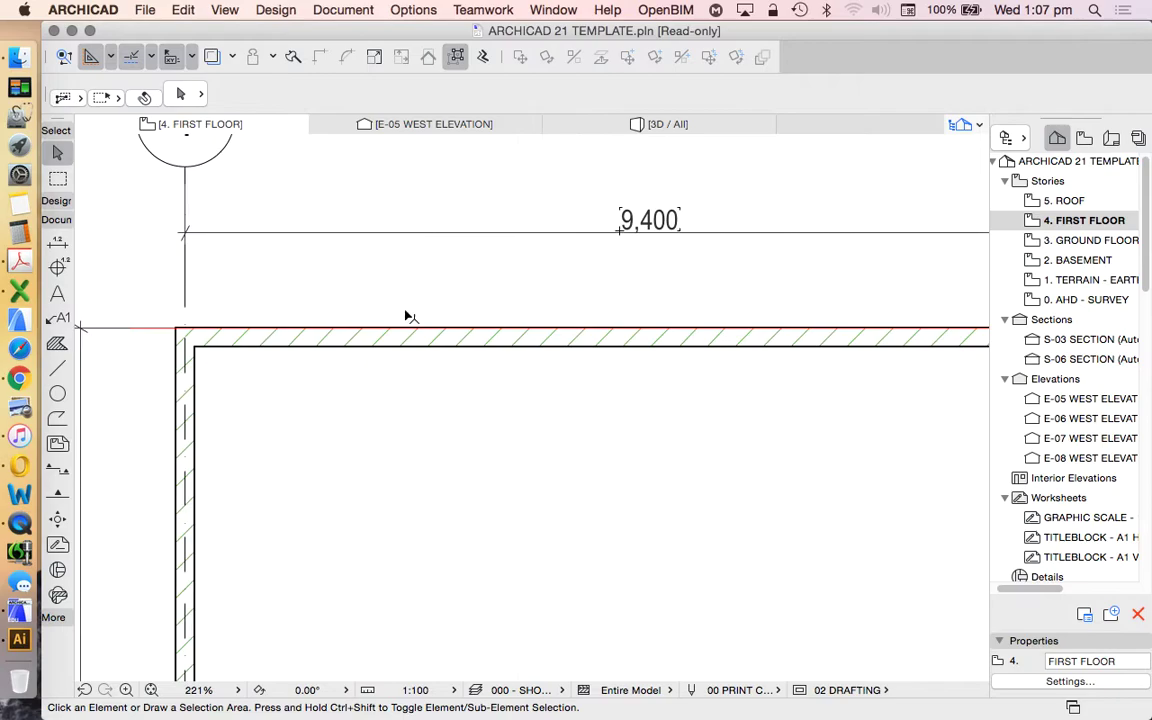
left_click(368, 338)
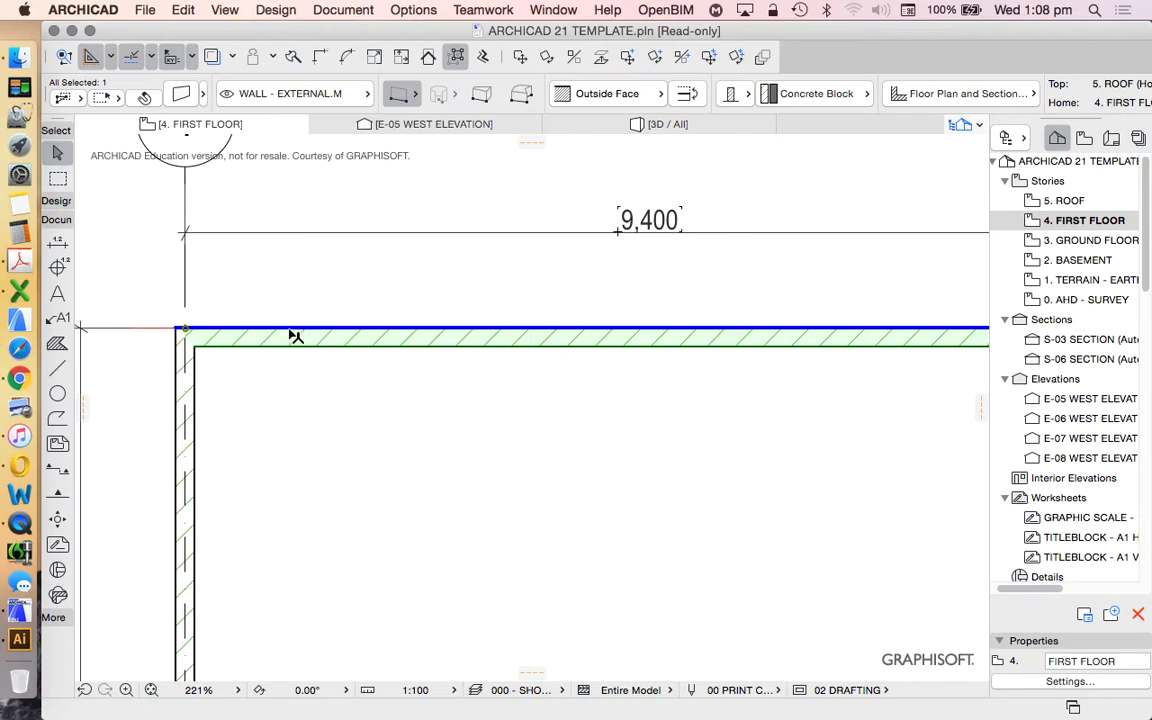
Change the top wall's structure to Composite 'RMDA 190 BLOCK + HEBEL' and reselect it
left_click(182, 94)
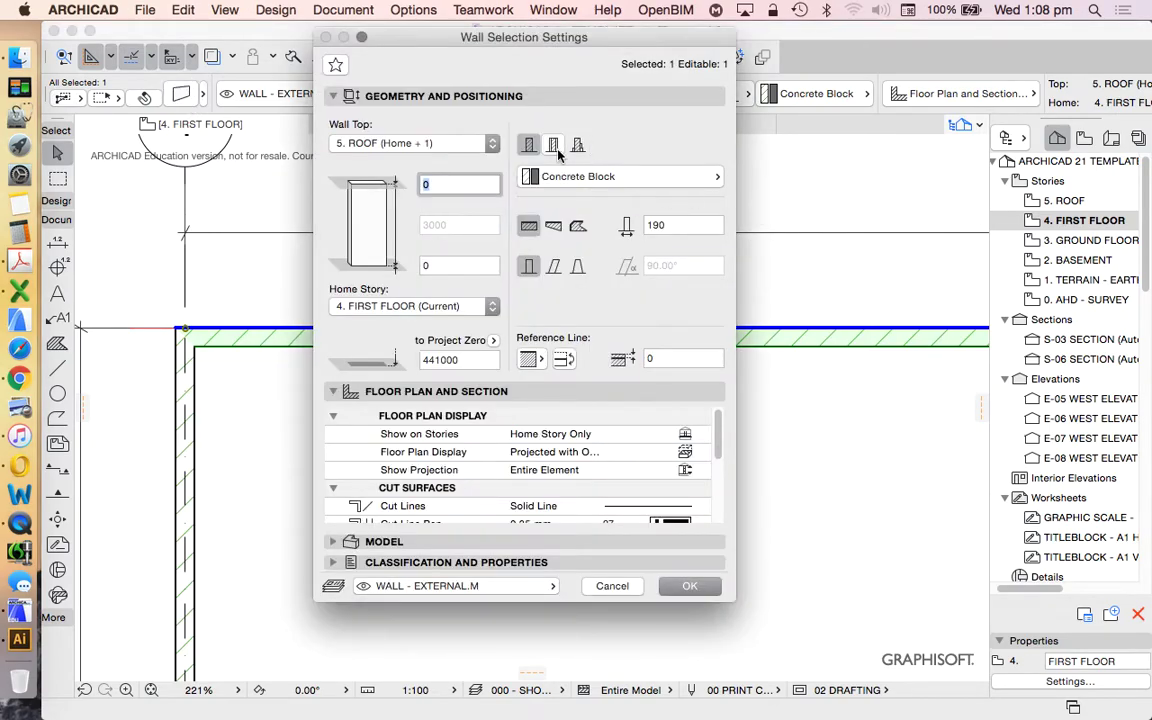
left_click(553, 146)
left_click(545, 176)
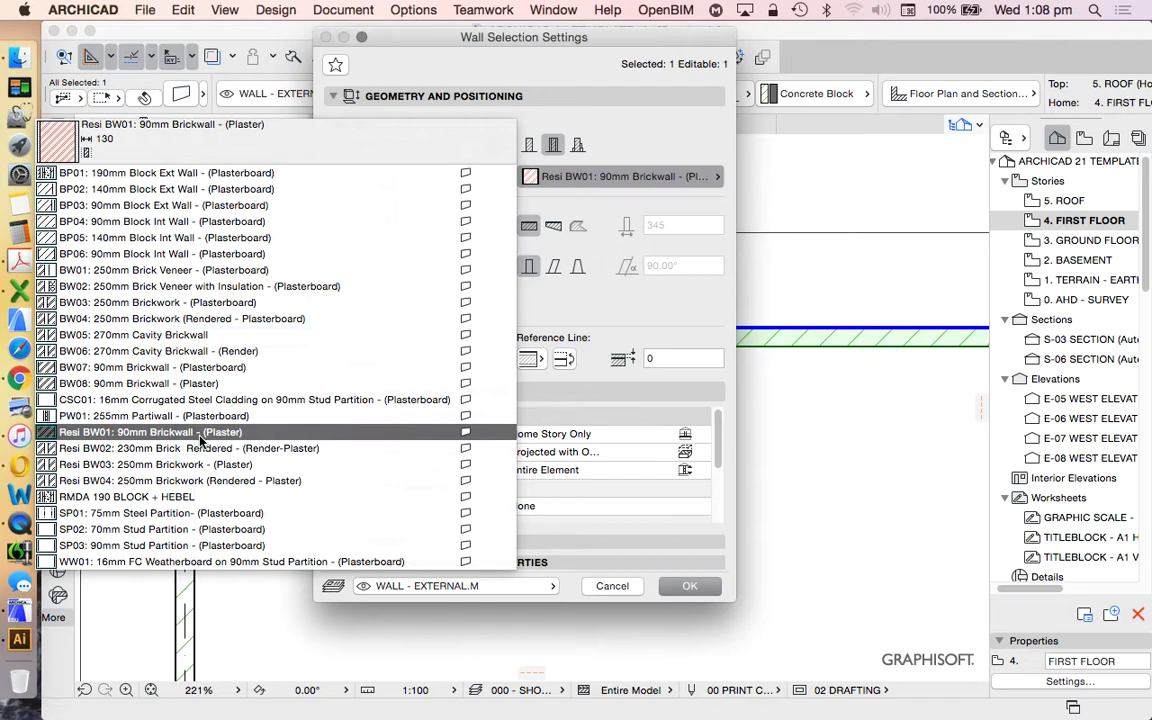
left_click(130, 496)
left_click(690, 586)
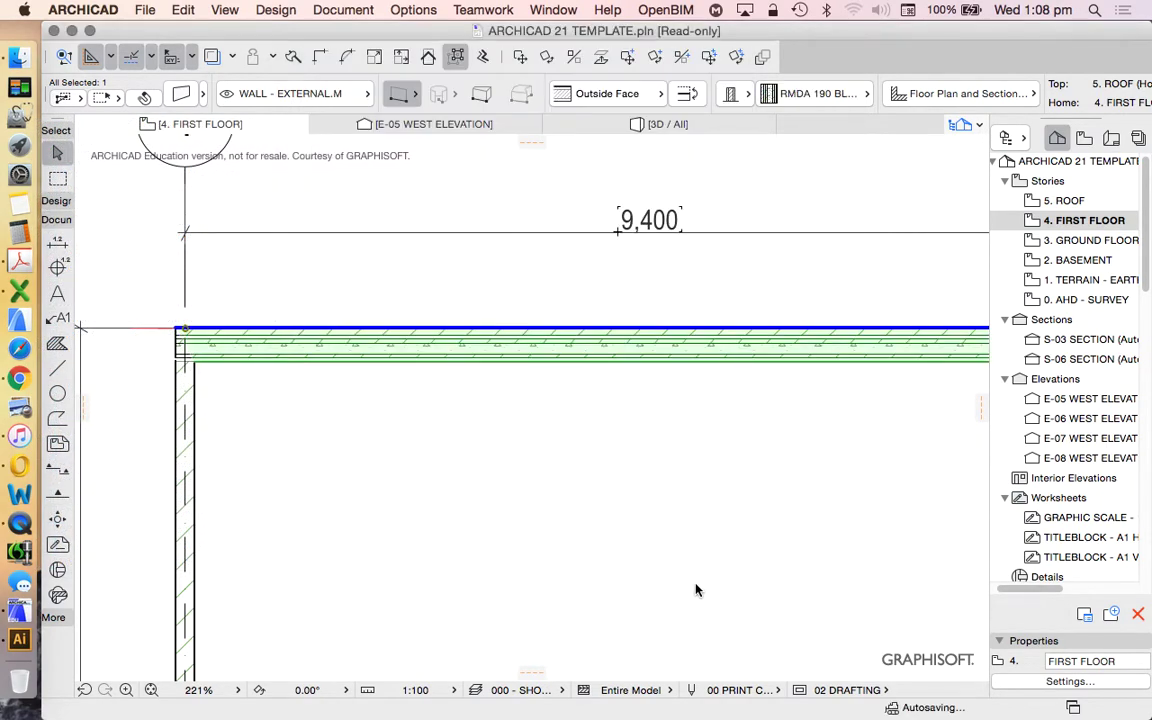
scroll(236, 335, "down", 3)
scroll(319, 345, "up", 8)
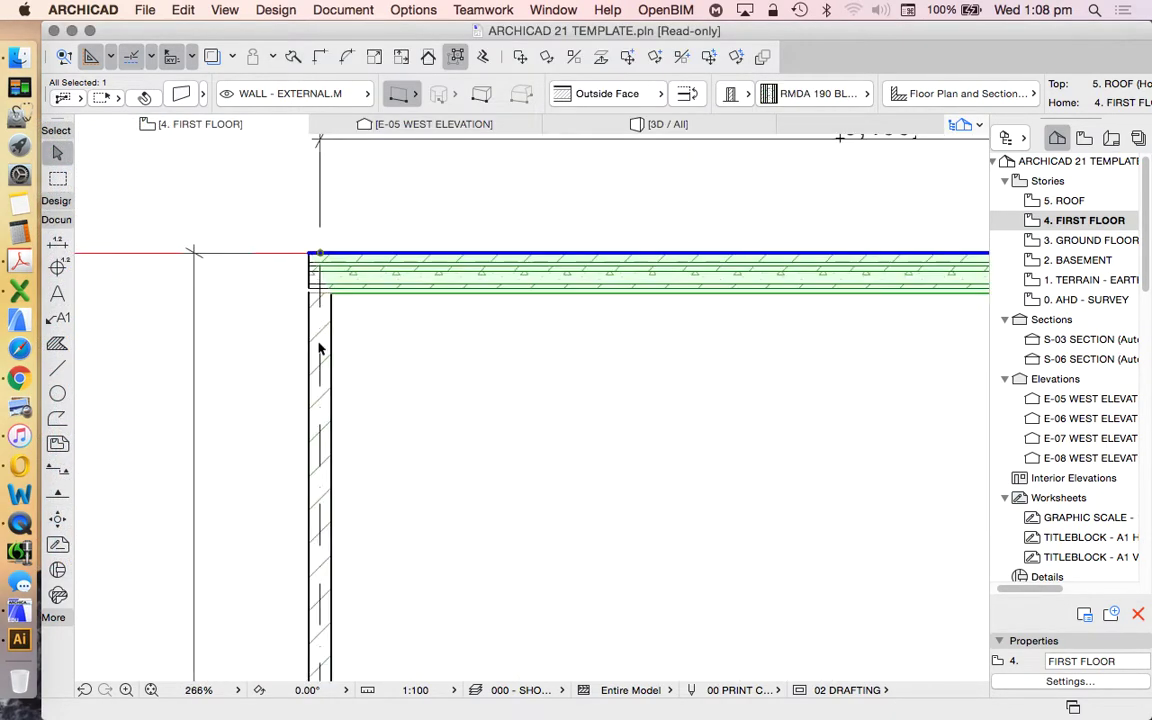
key("Escape")
left_click(368, 282)
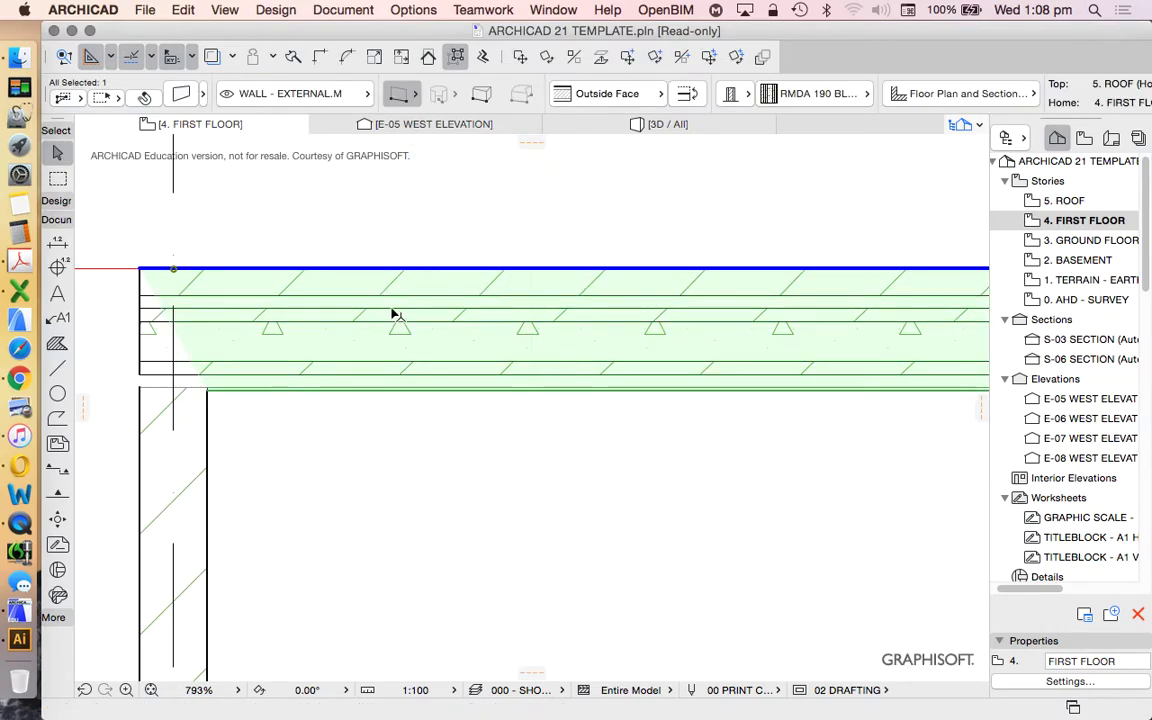
left_click(521, 60)
left_click(459, 269)
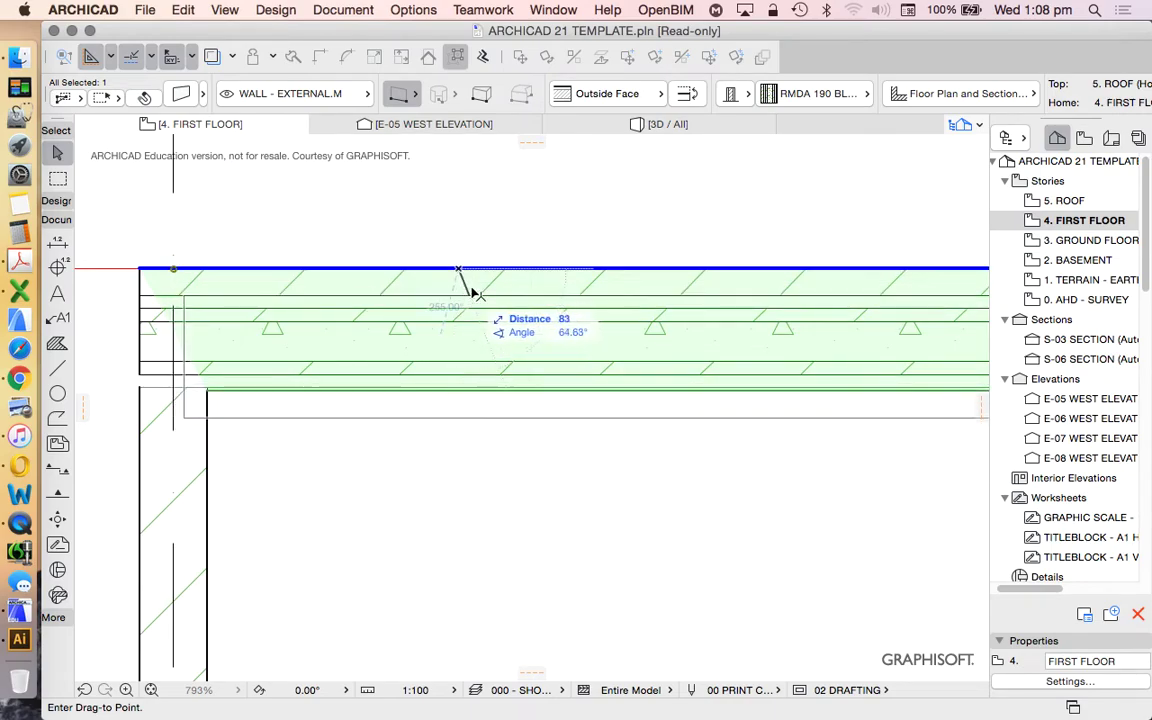
key("Escape")
scroll(417, 285, "down", 5)
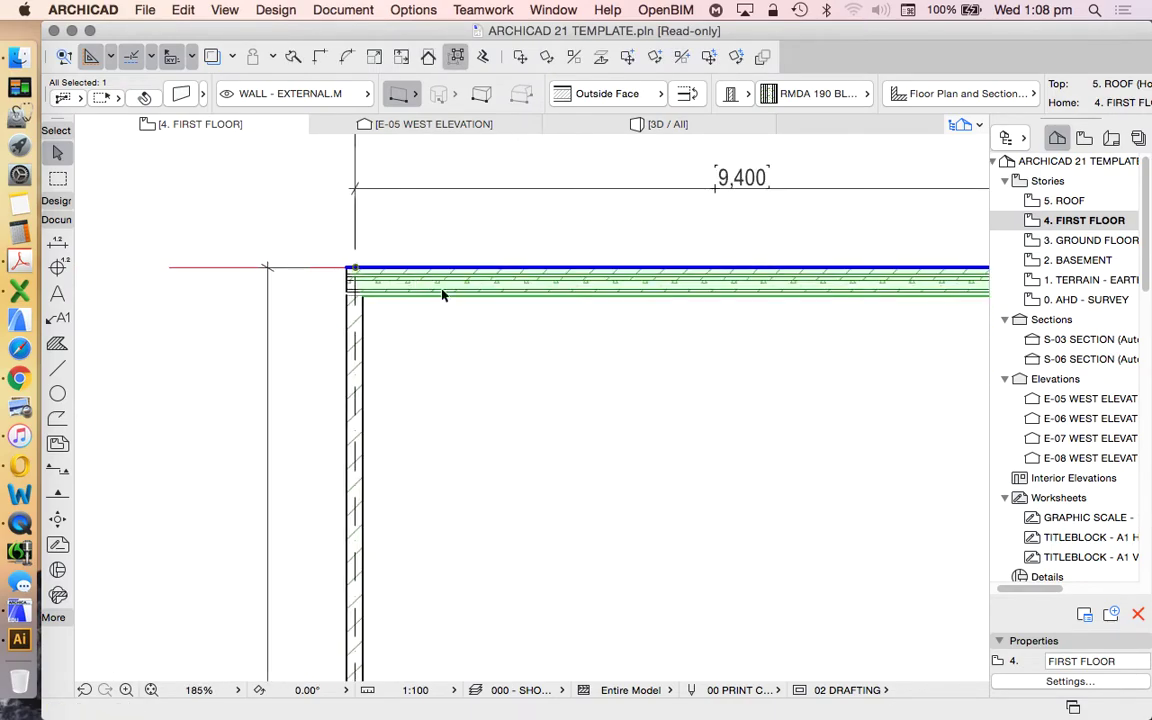
scroll(617, 316, "down", 3)
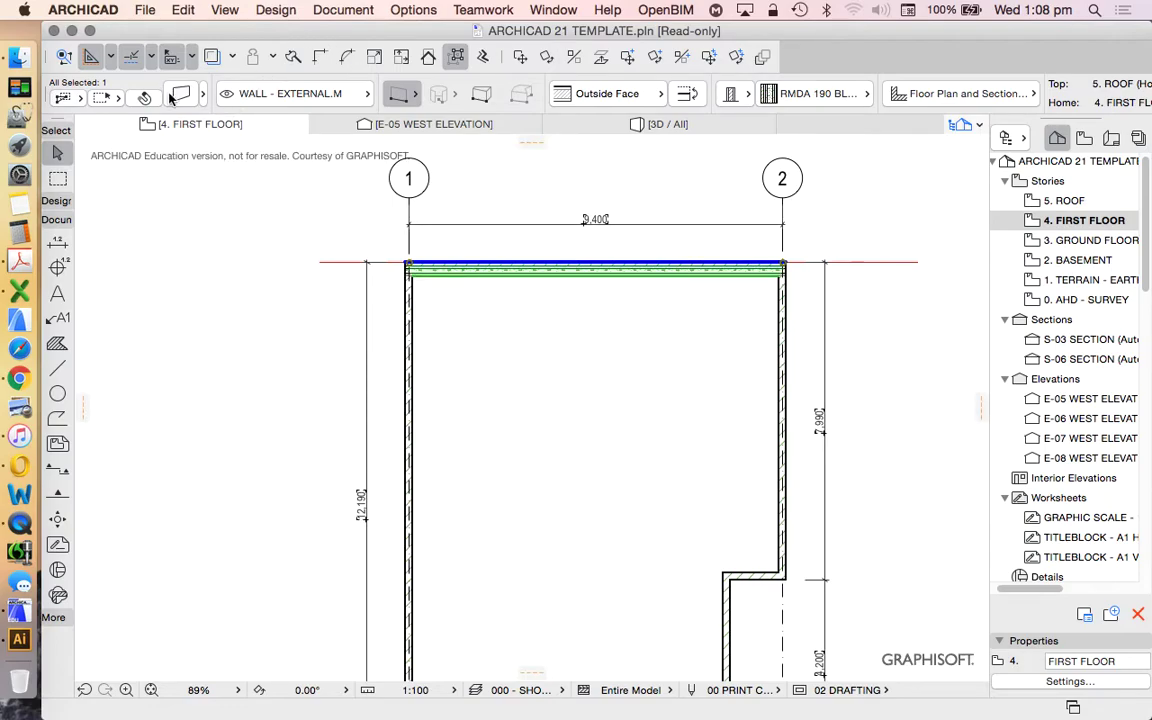
scroll(525, 201, "up", 3)
left_click(520, 56)
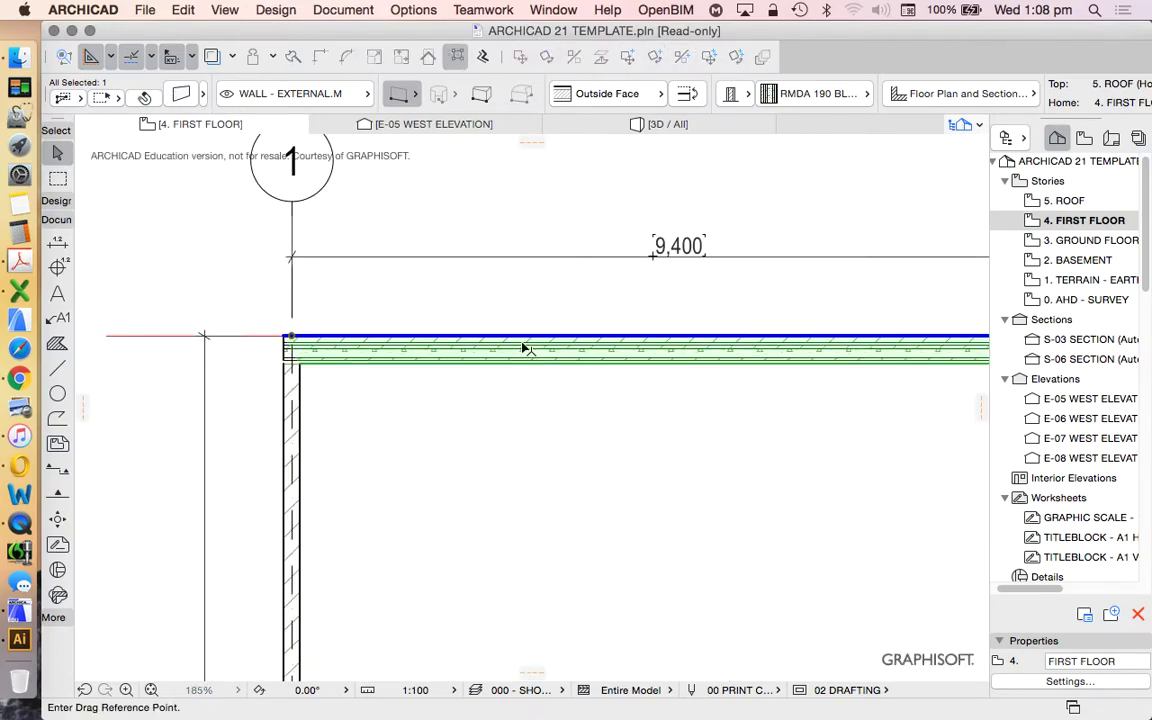
left_click(523, 310)
type("1:")
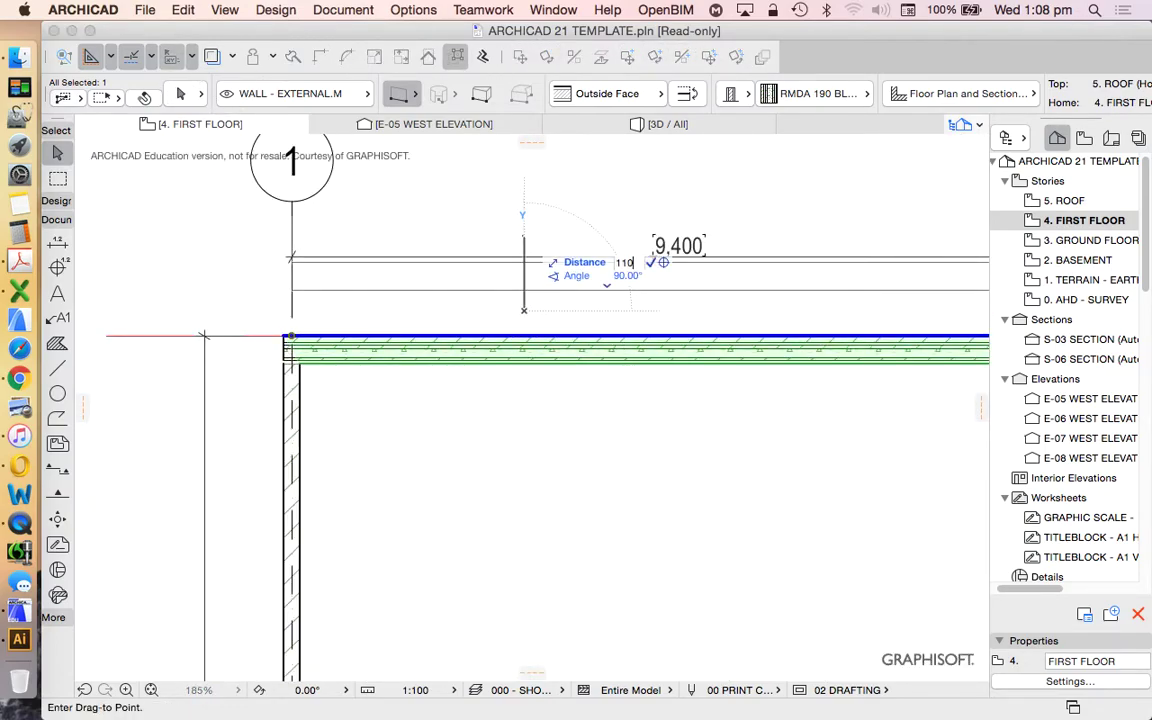
type("10")
key("Return")
scroll(290, 334, "up", 9)
scroll(211, 320, "up", 2)
scroll(180, 304, "down", 10)
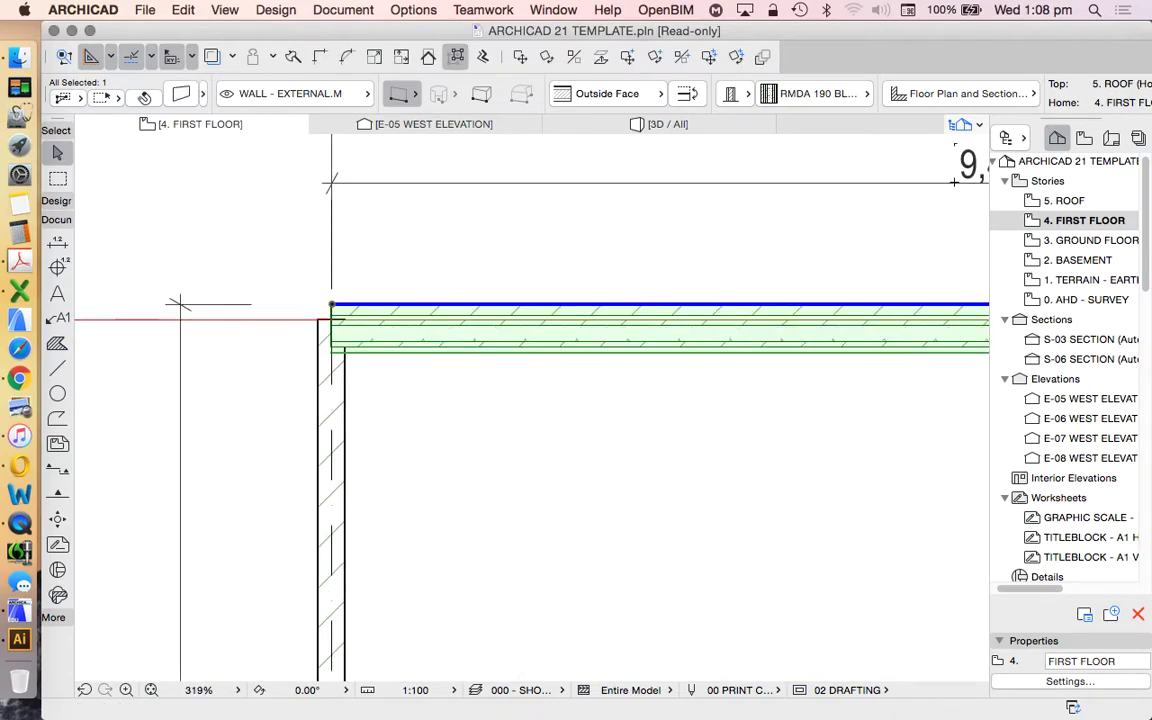
key("super+z")
scroll(180, 316, "down", 1)
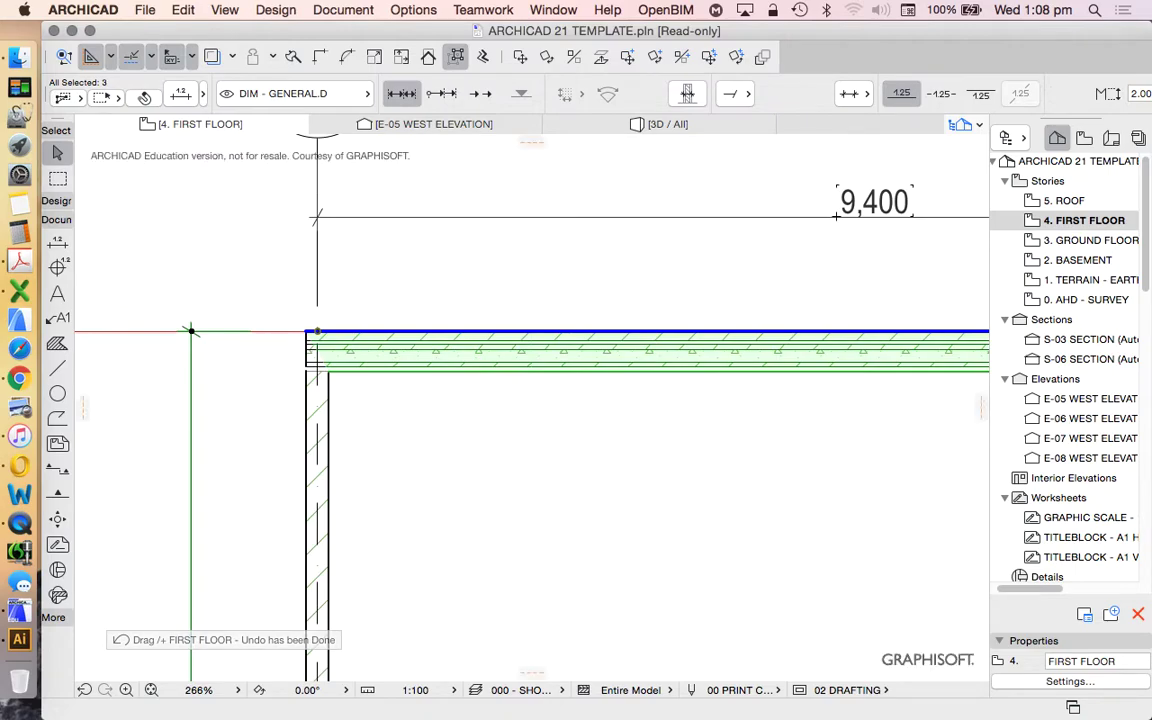
Give the top composite wall a 110 mm reference line offset
left_click(190, 330)
left_click(190, 331)
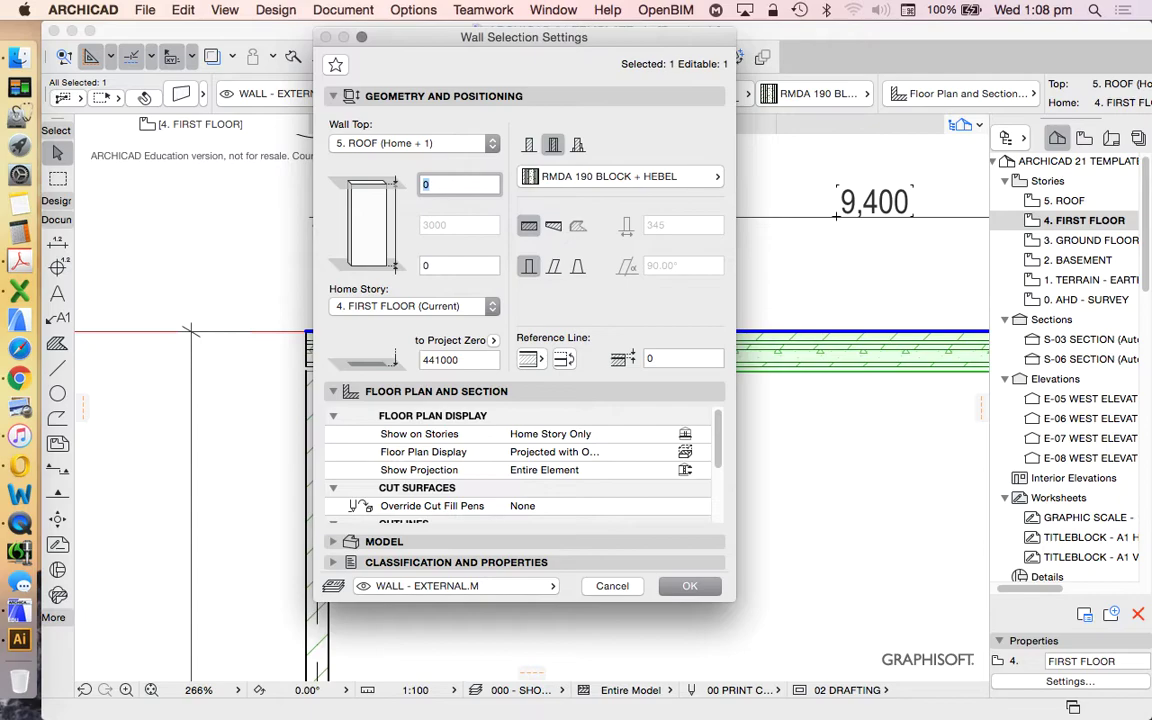
key("Tab")
key("Tab")
key("Tab")
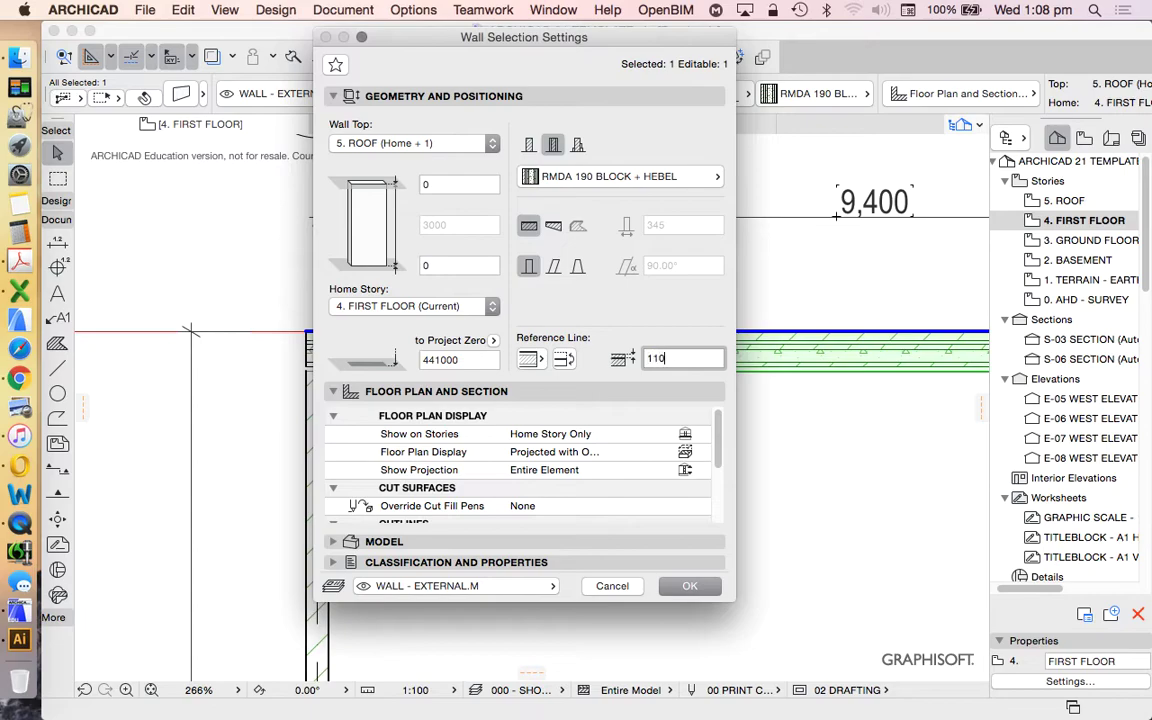
left_click(686, 581)
scroll(350, 358, "up", 5)
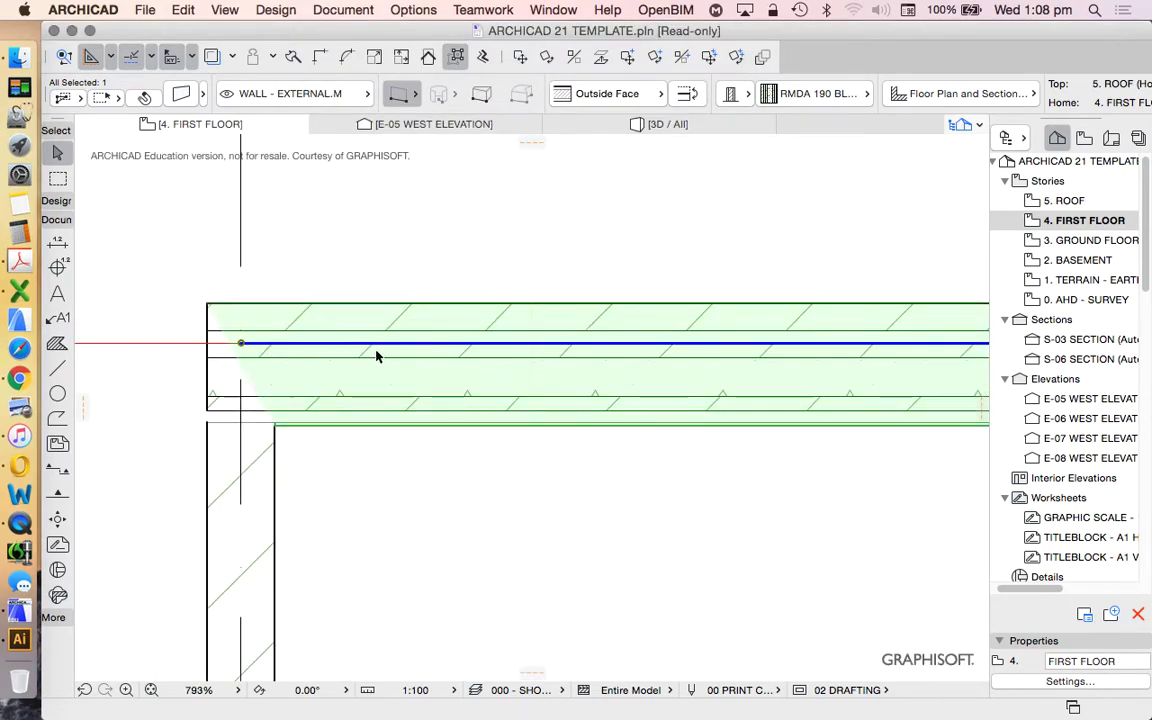
key("Escape")
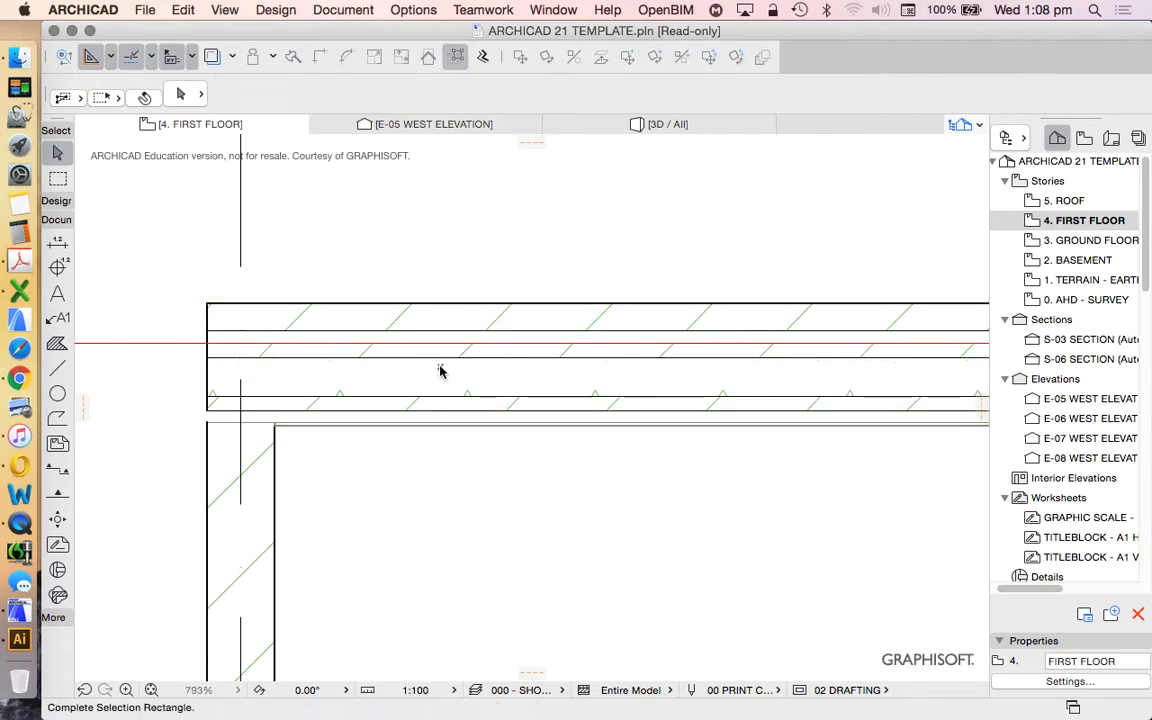
left_click(445, 404)
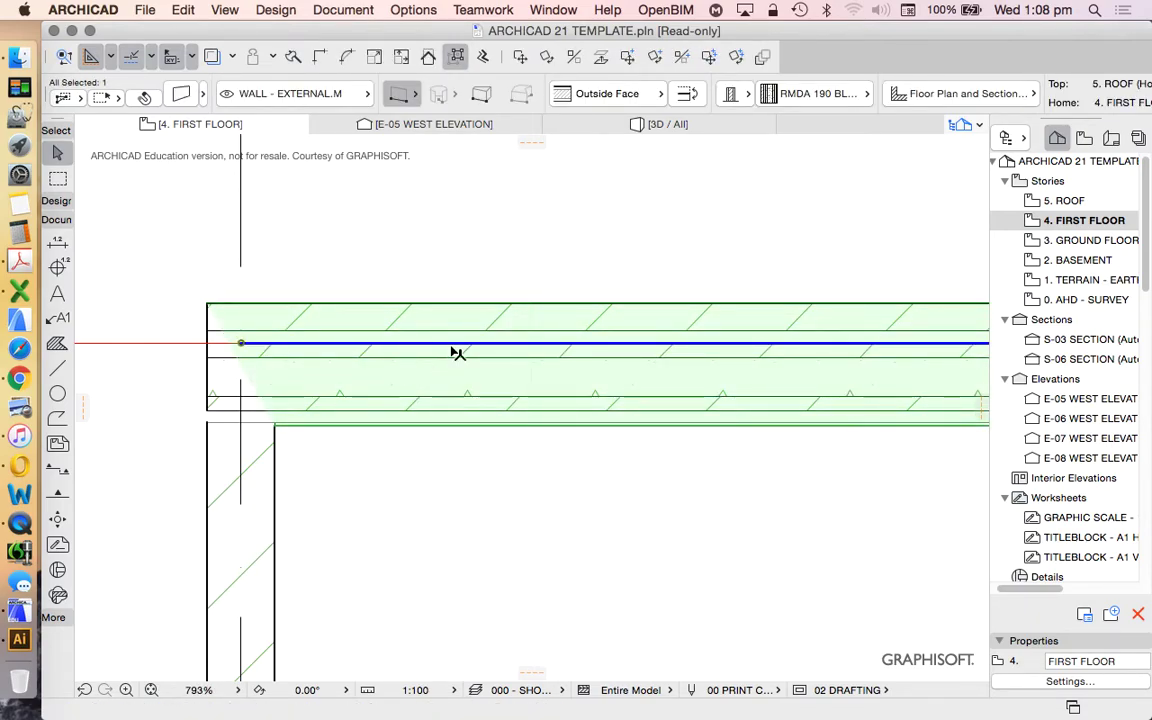
scroll(455, 352, "down", 3)
scroll(365, 291, "down", 4)
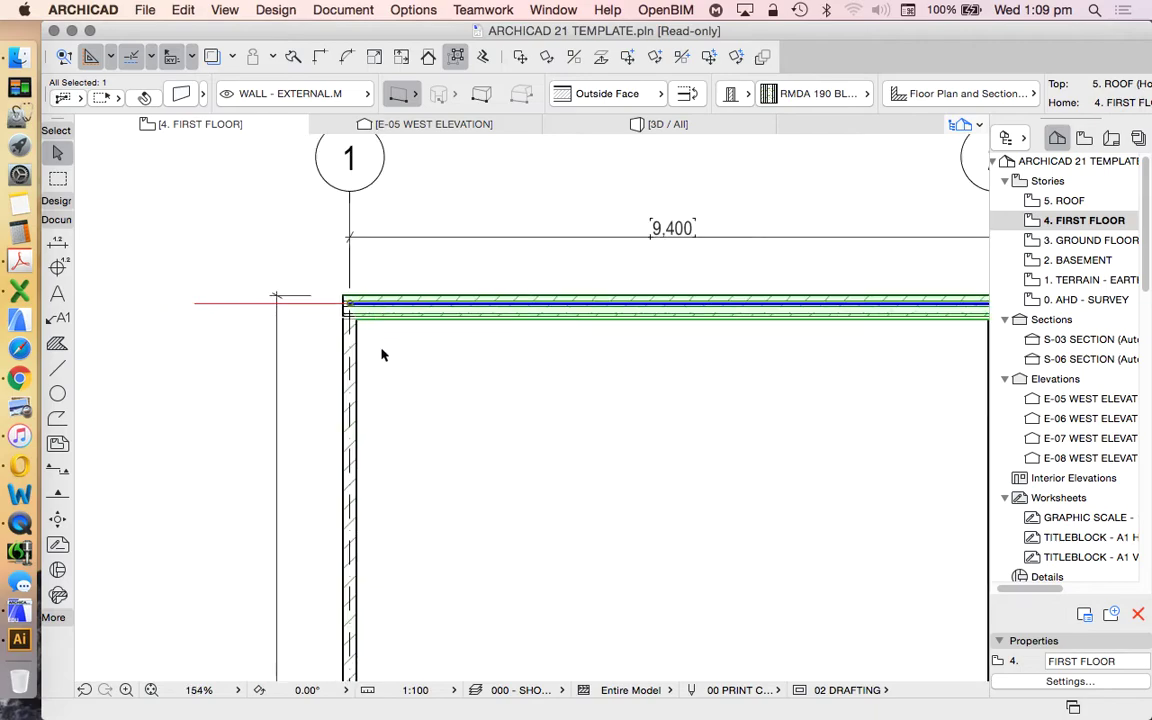
scroll(345, 333, "up", 4)
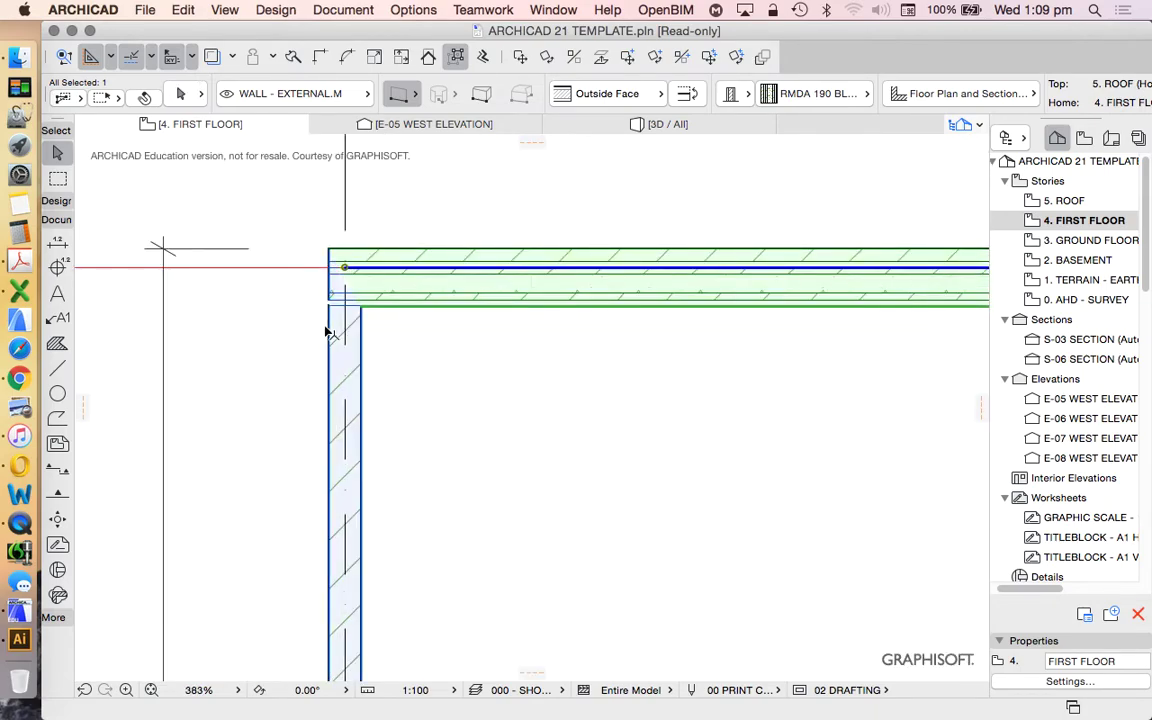
left_click(327, 329, "shift")
key("Escape")
scroll(327, 267, "up", 5)
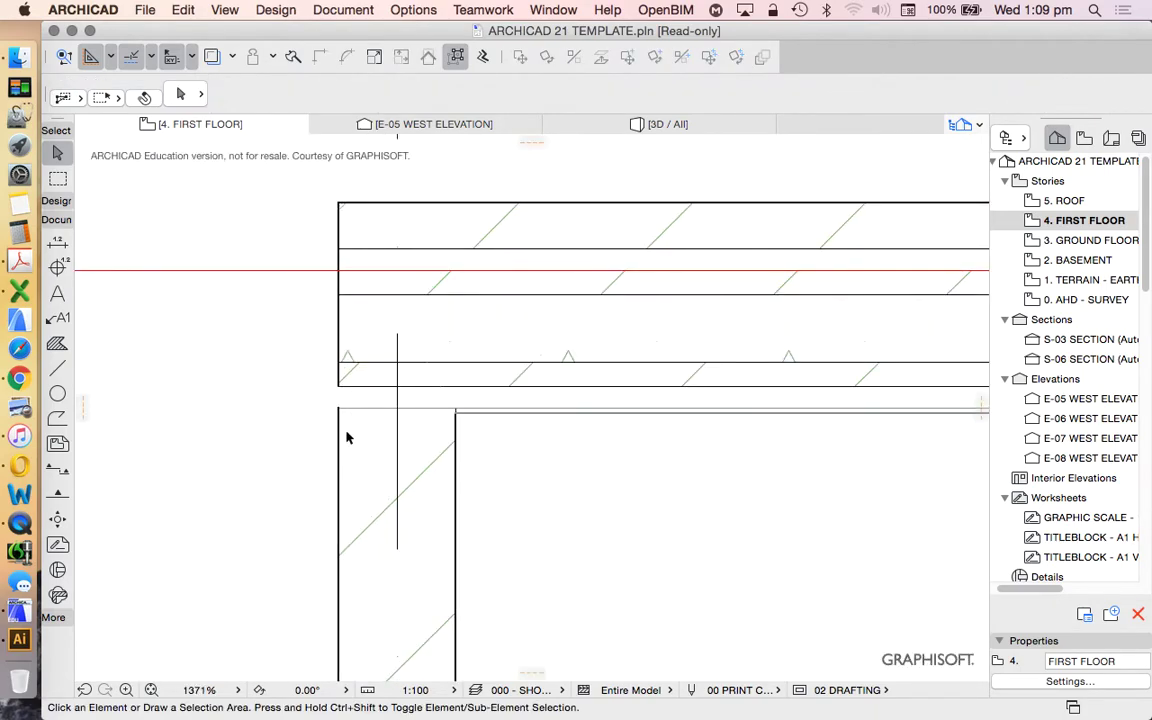
left_click(344, 437)
scroll(416, 380, "down", 2)
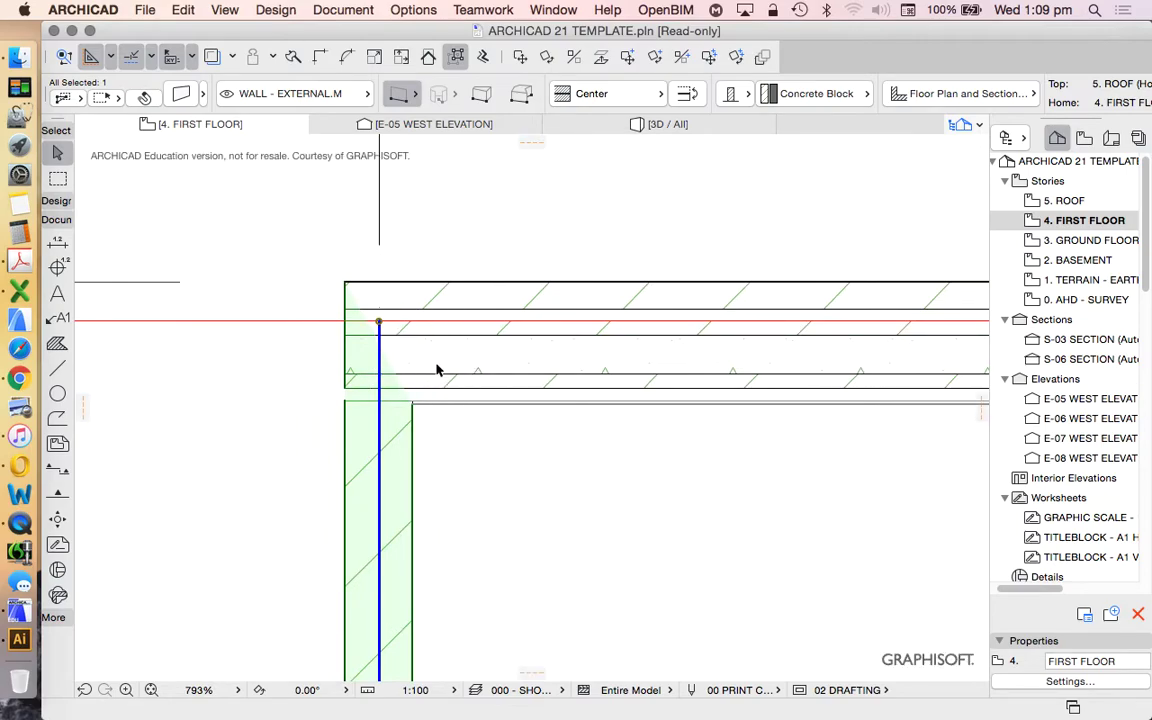
key("Escape")
scroll(352, 406, "up", 1)
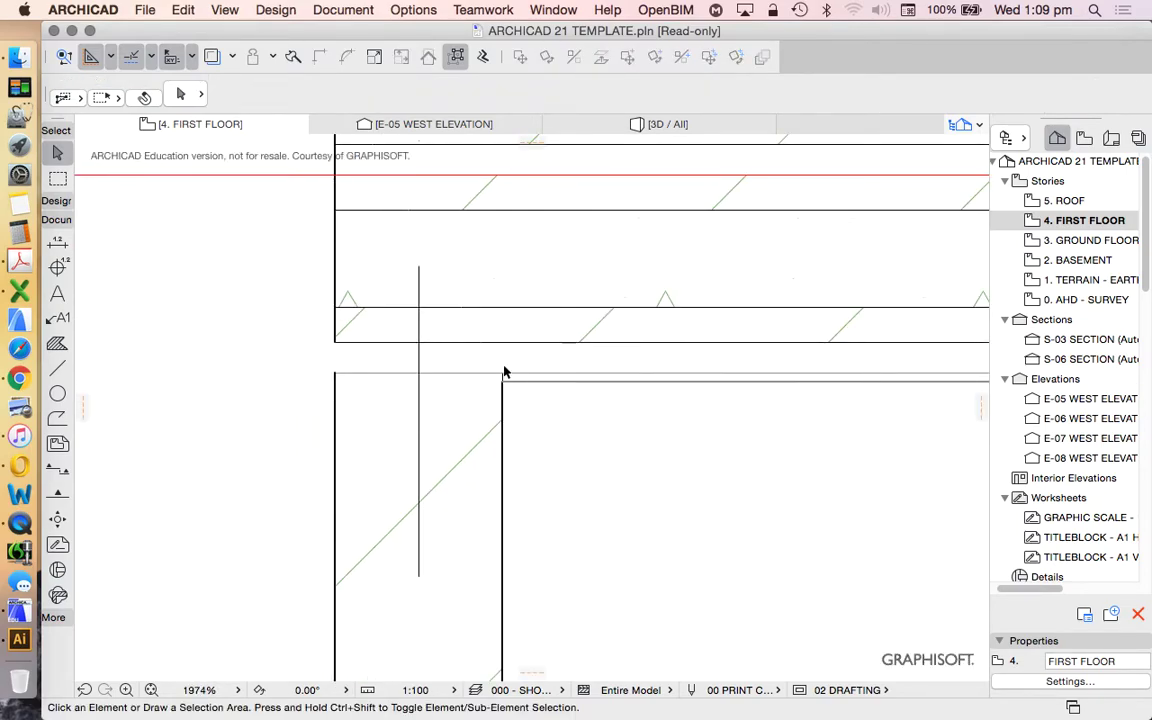
scroll(438, 347, "up", 1)
left_click(390, 390)
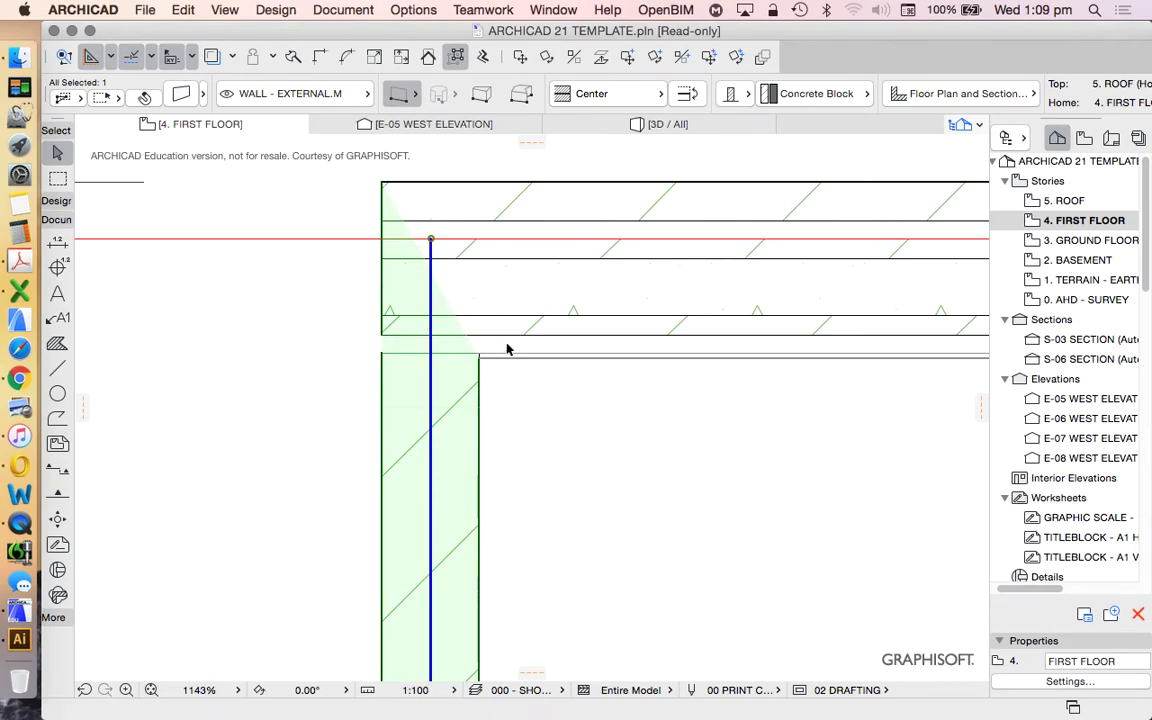
left_click(523, 345)
left_click(528, 341)
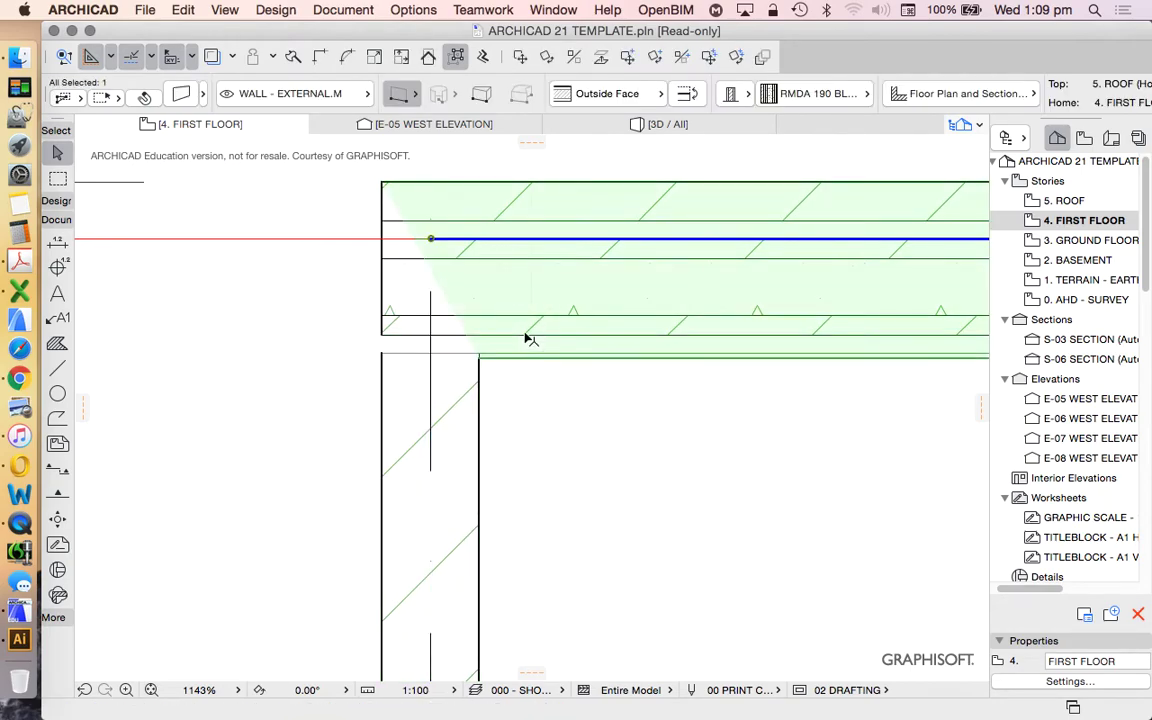
left_click(379, 362)
left_click(386, 365)
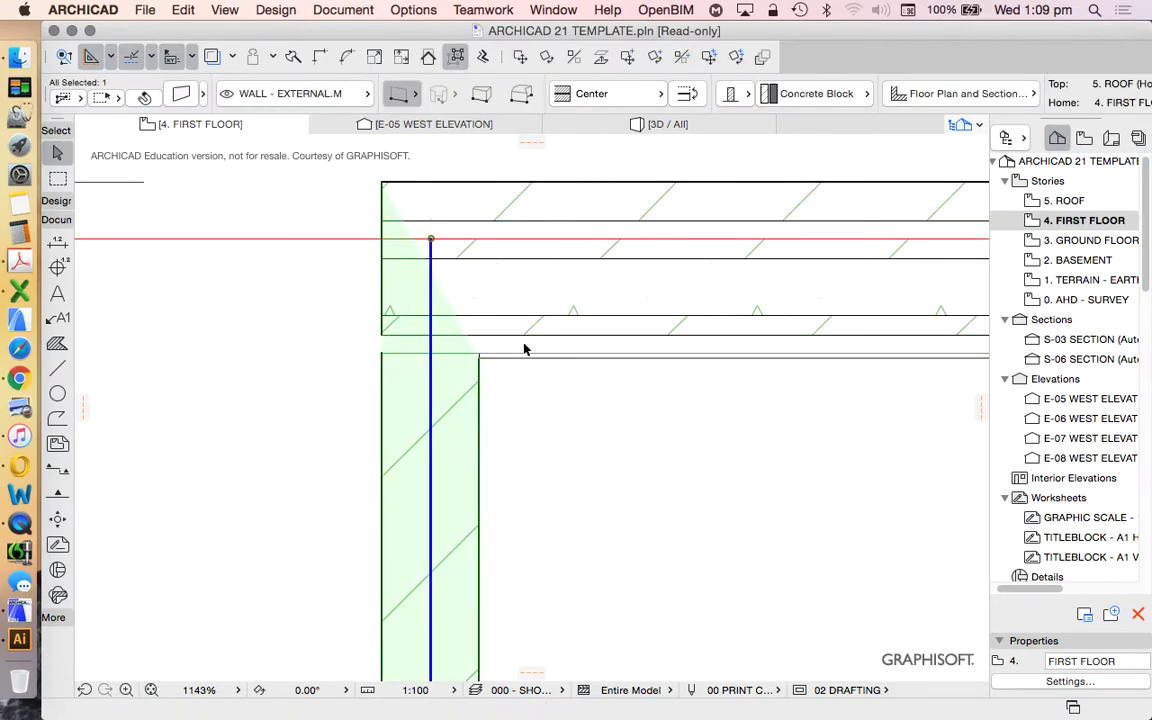
left_click(498, 348)
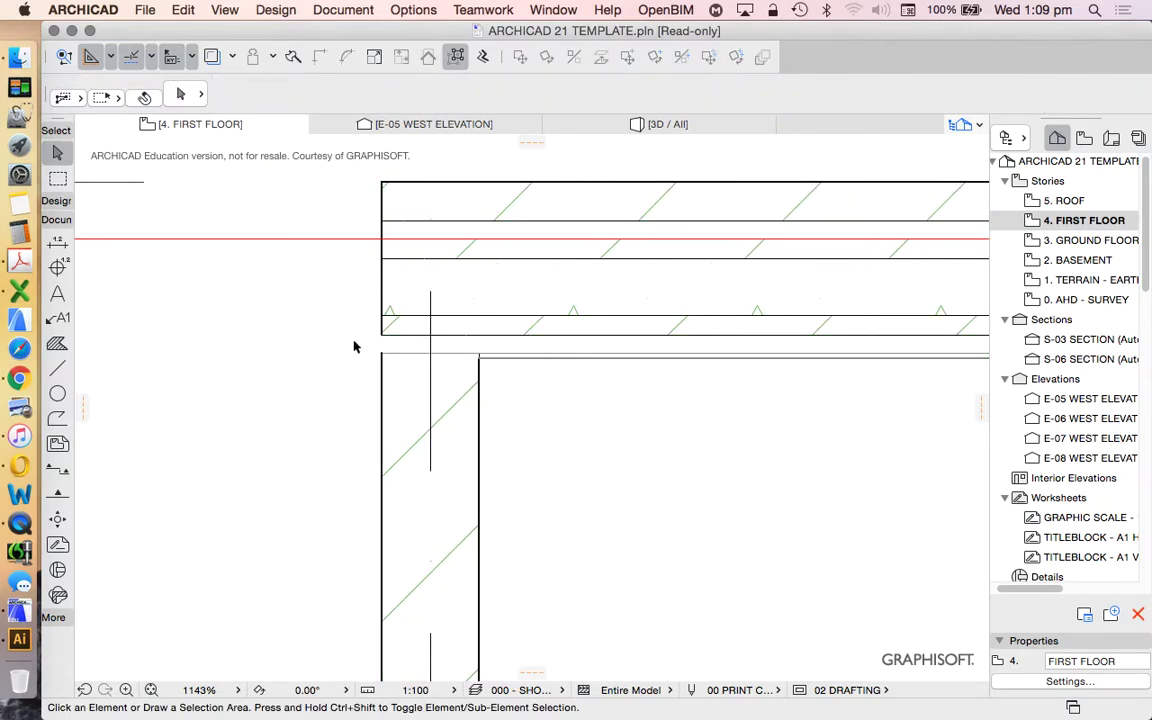
scroll(417, 334, "down", 3)
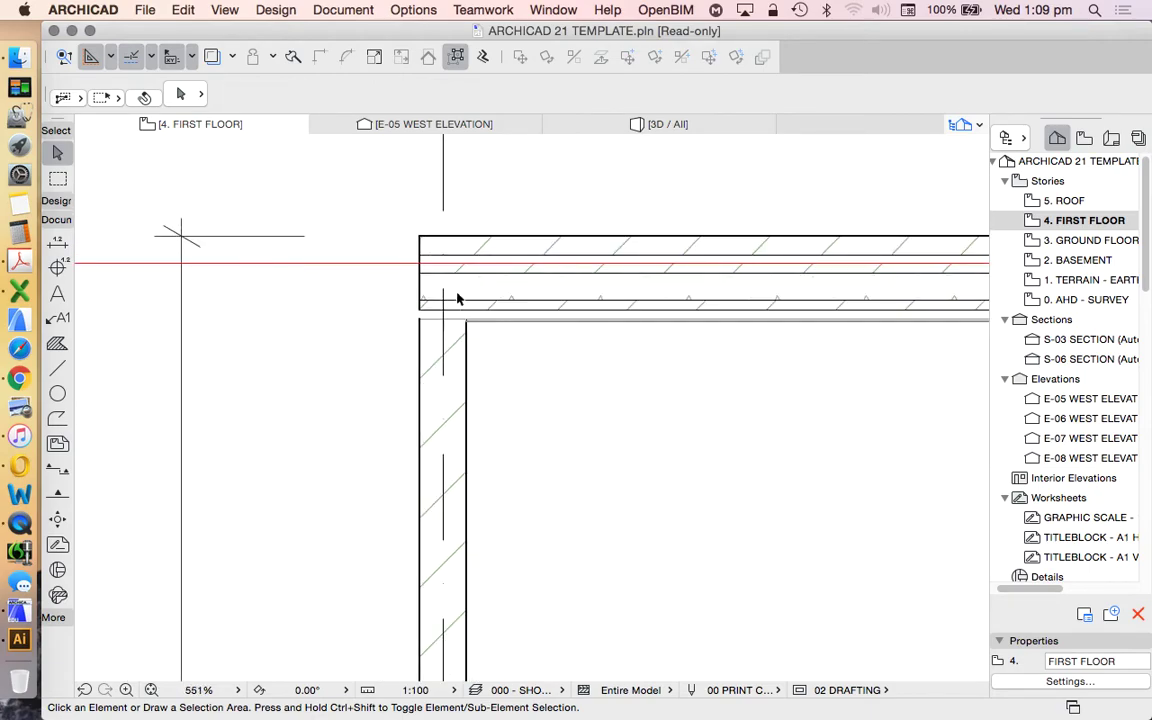
scroll(418, 384, "up", 1)
left_click(402, 392)
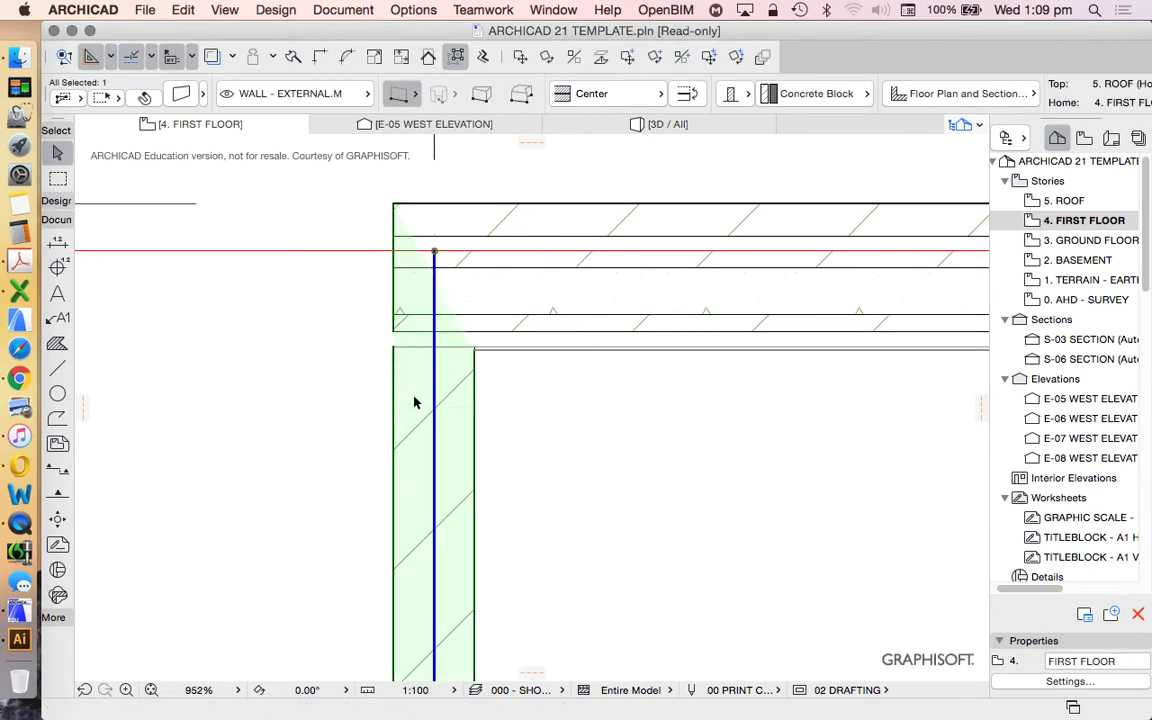
scroll(363, 285, "down", 5)
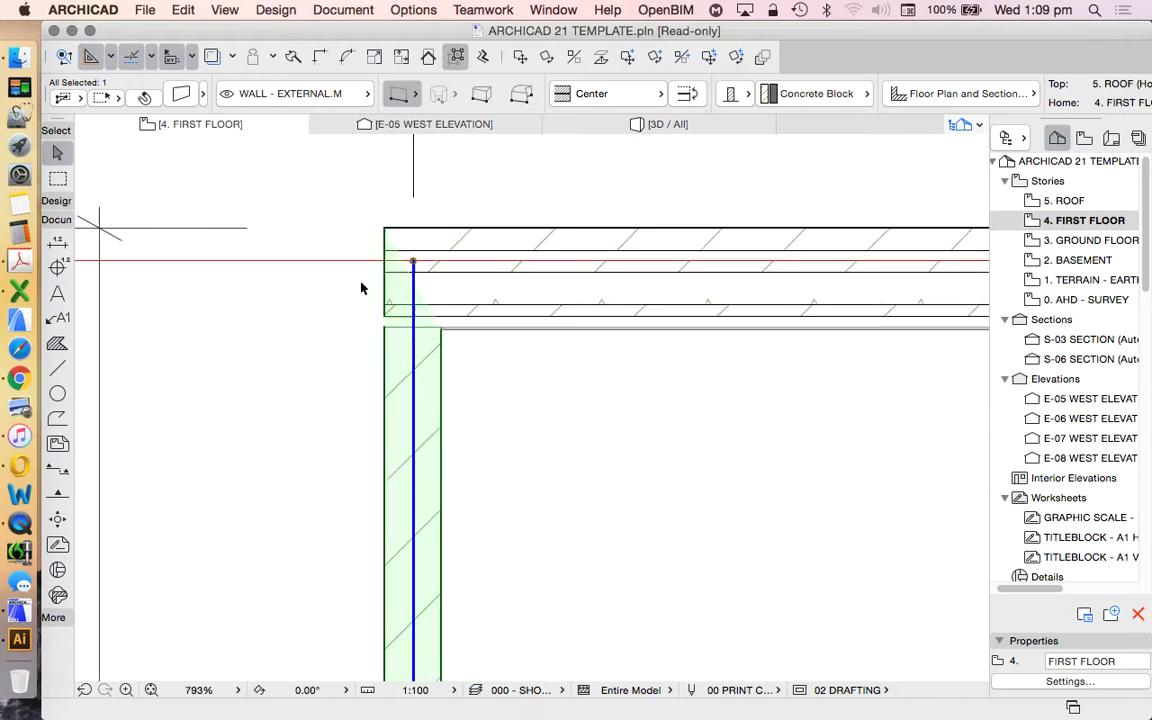
scroll(368, 263, "up", 5)
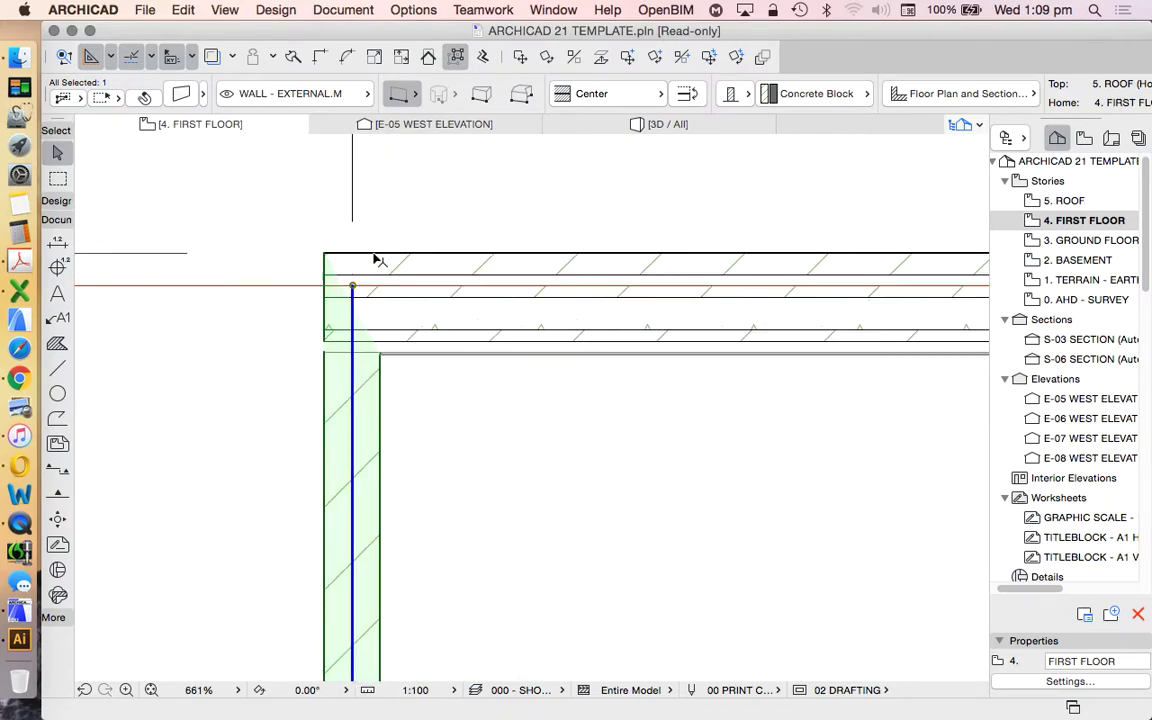
key("Escape")
scroll(357, 310, "down", 8)
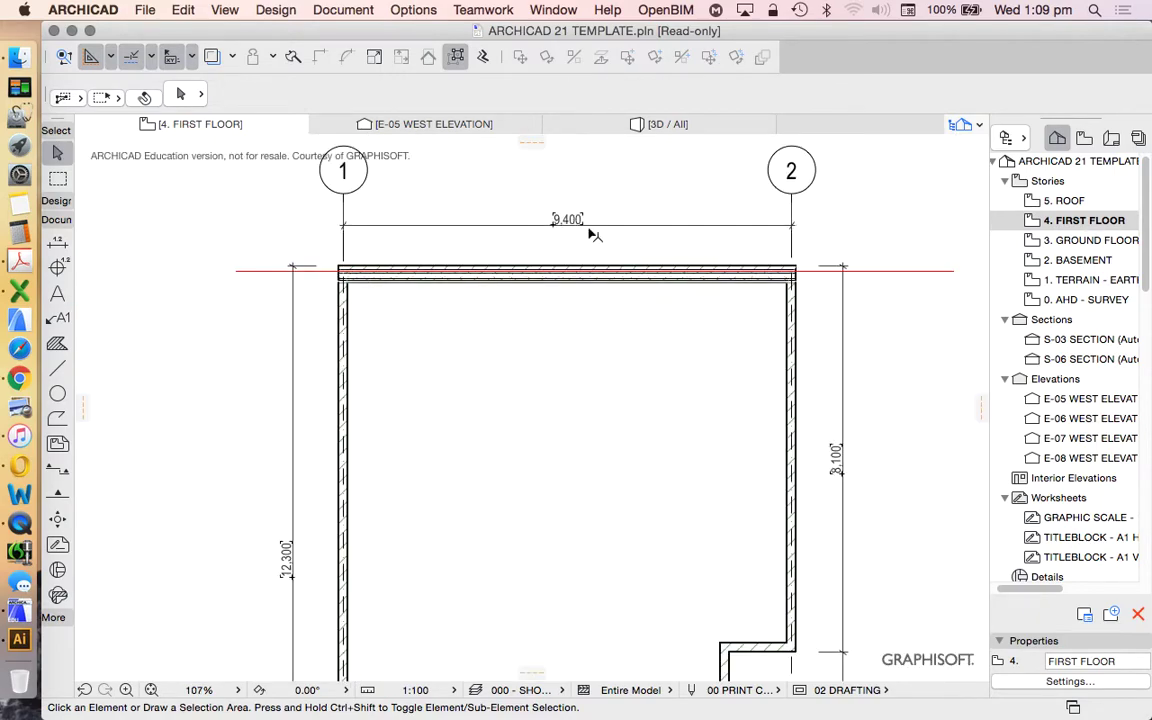
scroll(640, 270, "down", 3)
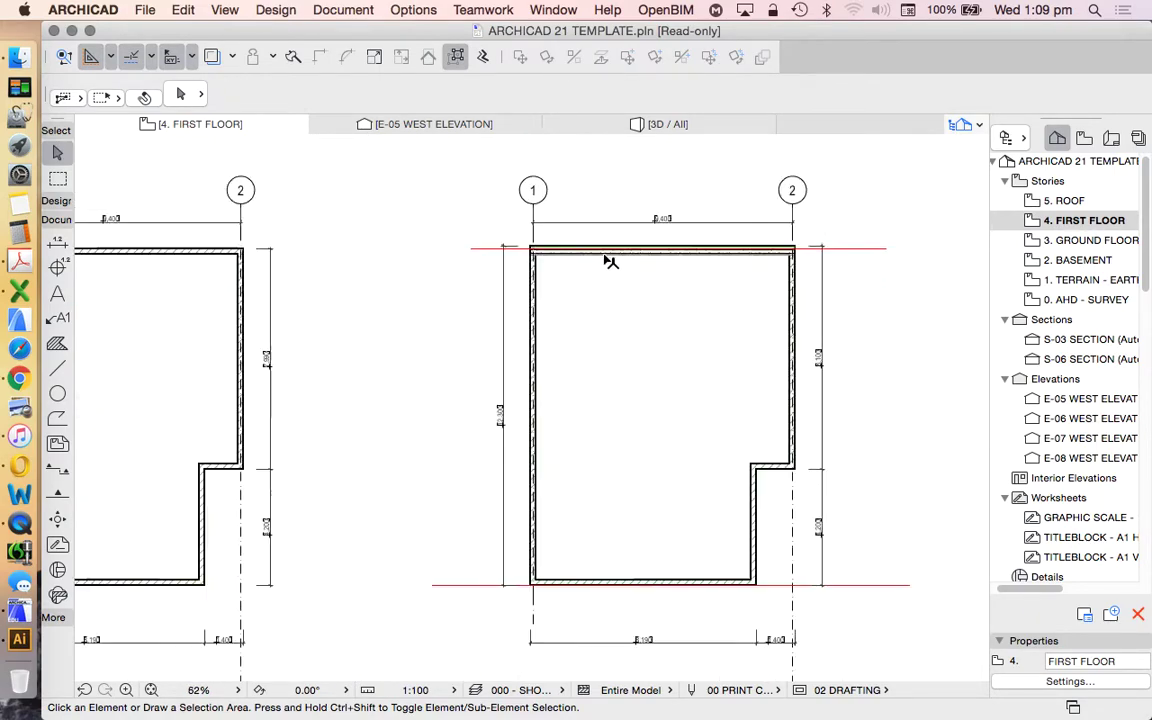
scroll(596, 247, "up", 5)
scroll(581, 231, "up", 1)
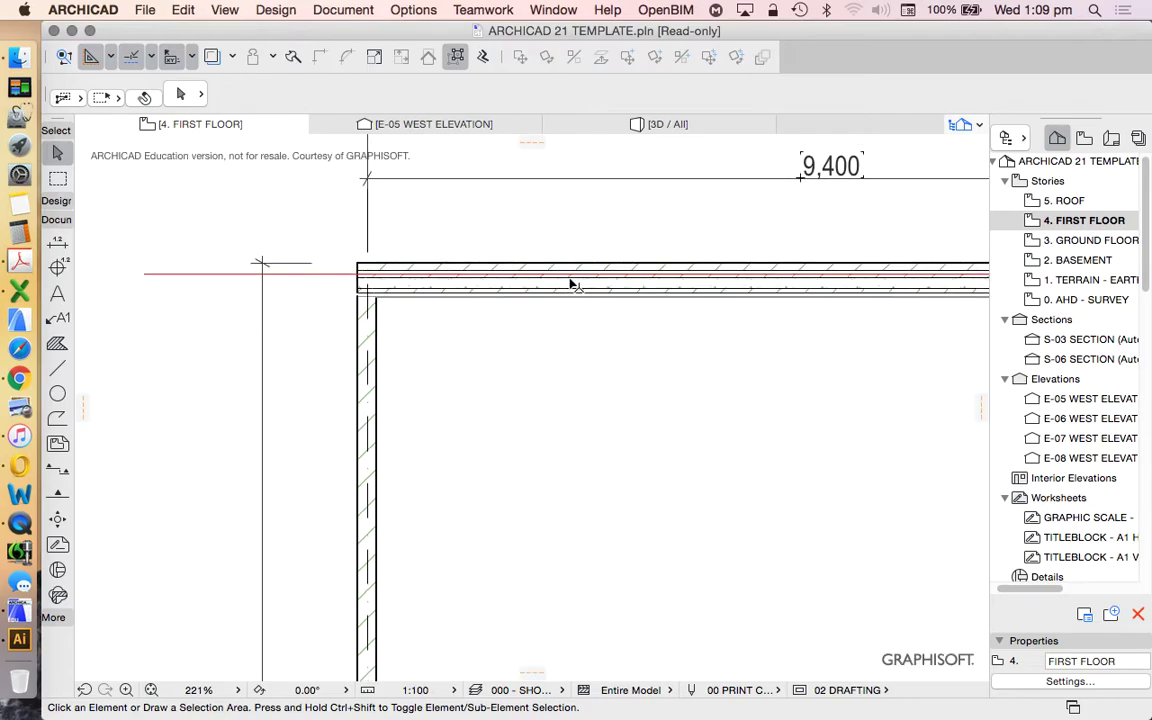
scroll(568, 285, "up", 4)
Pick up the top wall's settings with the Eyedropper and trace a new bottom wall along the lower red line
left_click(561, 282, "alt")
scroll(561, 282, "down", 9)
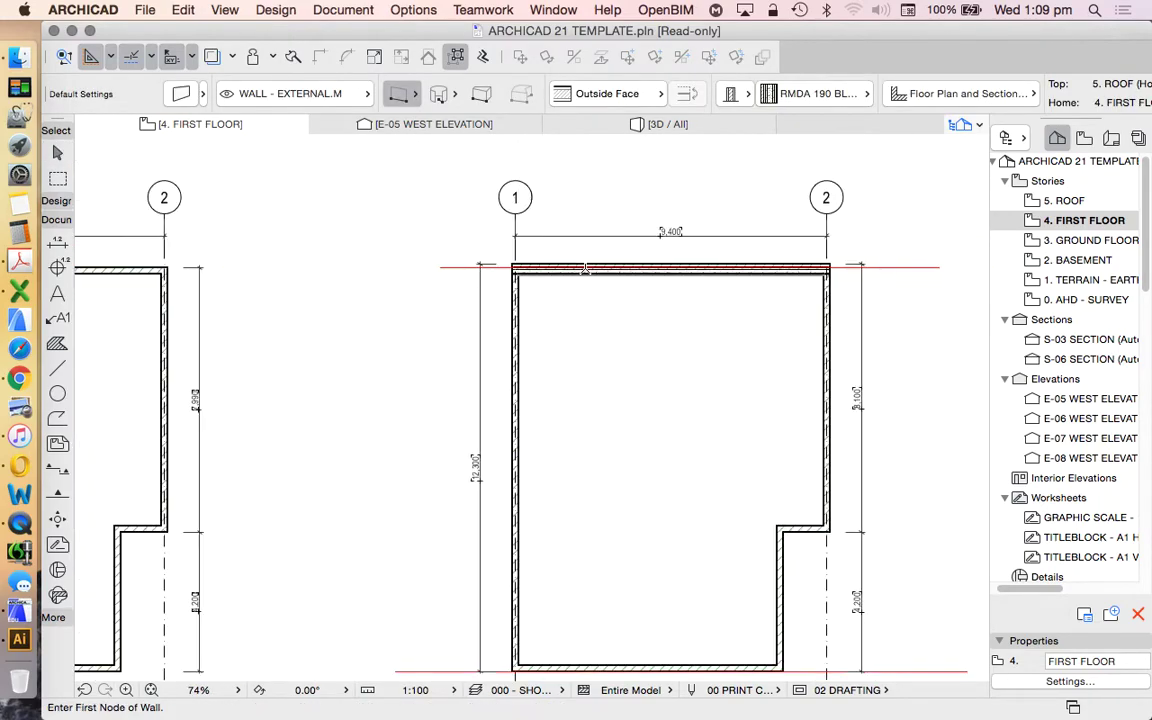
scroll(523, 377, "up", 6)
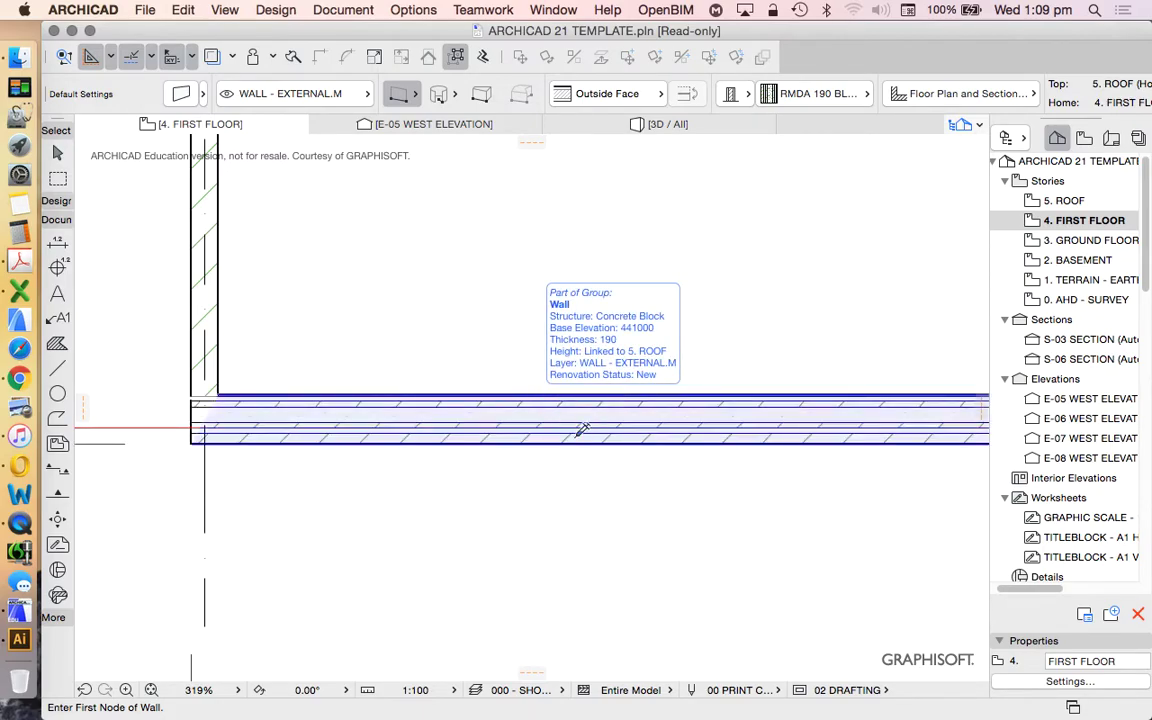
left_click(414, 398)
scroll(414, 398, "down", 3)
scroll(221, 355, "up", 3)
key("Escape")
Select the new bottom wall to confirm its RMDA 190 composite layers
left_click(455, 321)
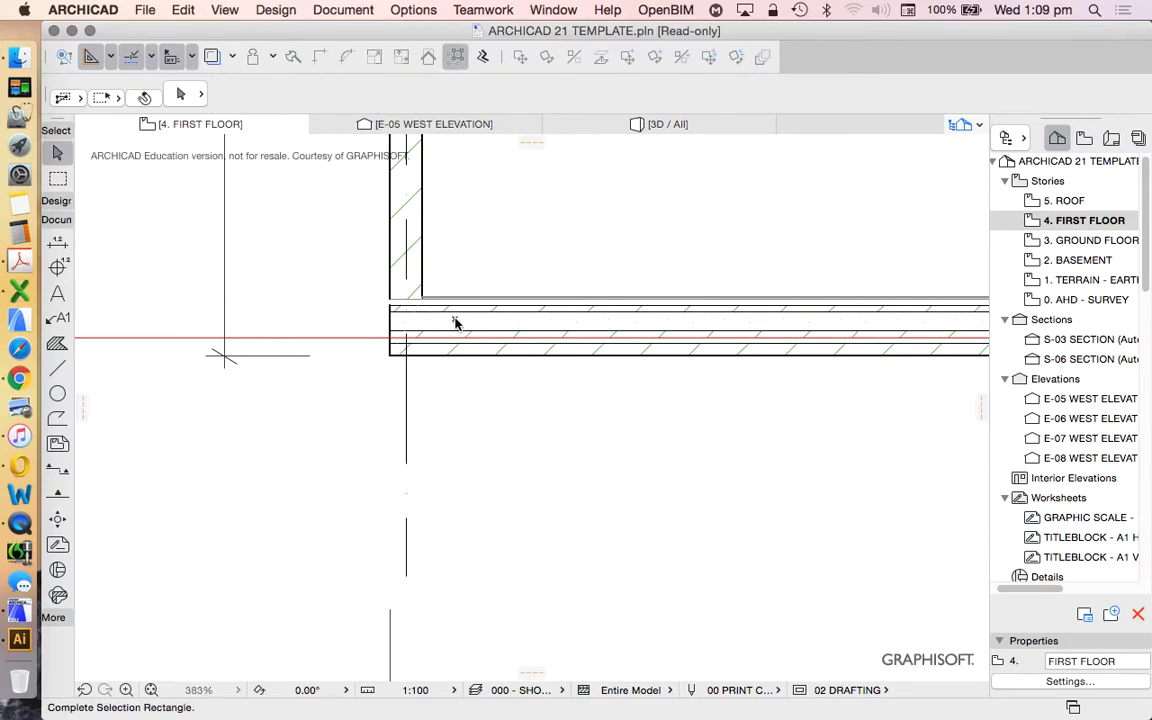
scroll(452, 312, "up", 3)
left_click(460, 290)
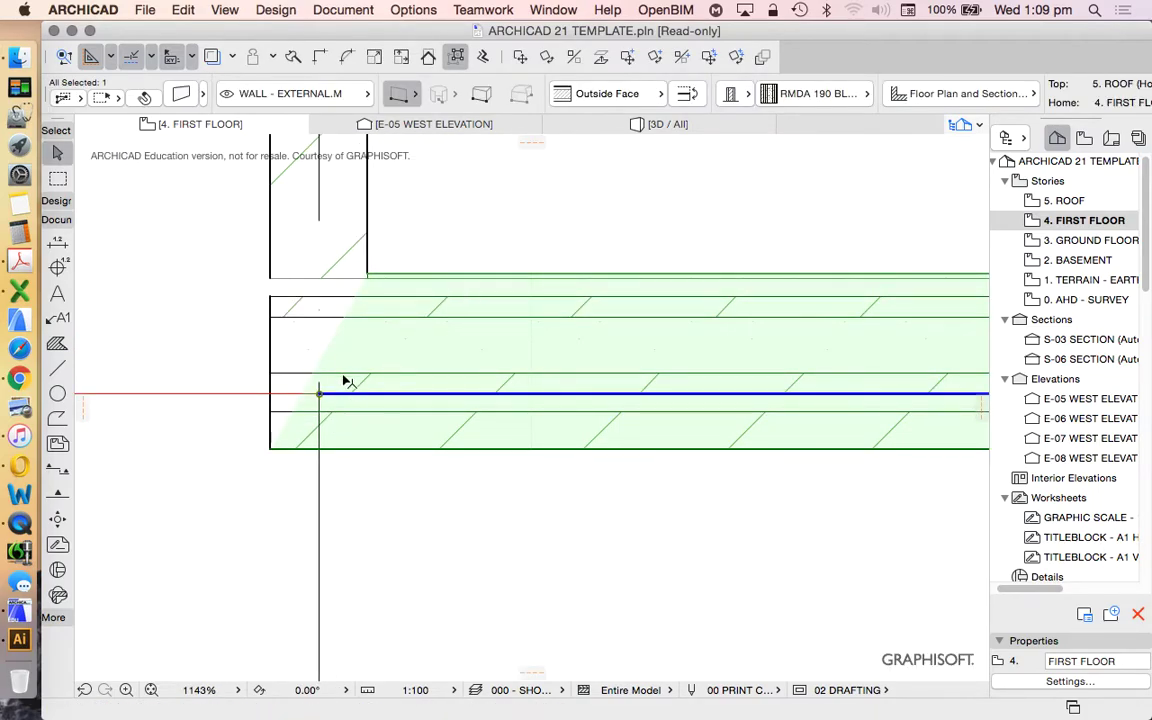
scroll(343, 381, "down", 6)
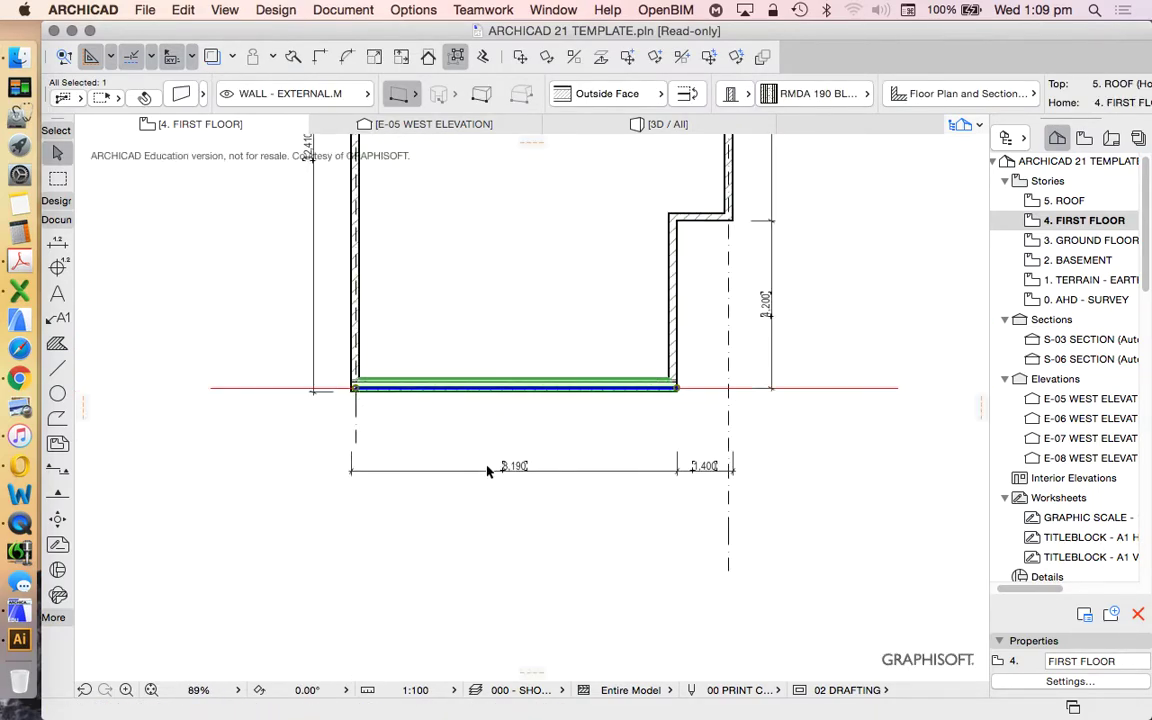
scroll(489, 470, "down", 2)
key("Escape")
scroll(422, 441, "up", 3)
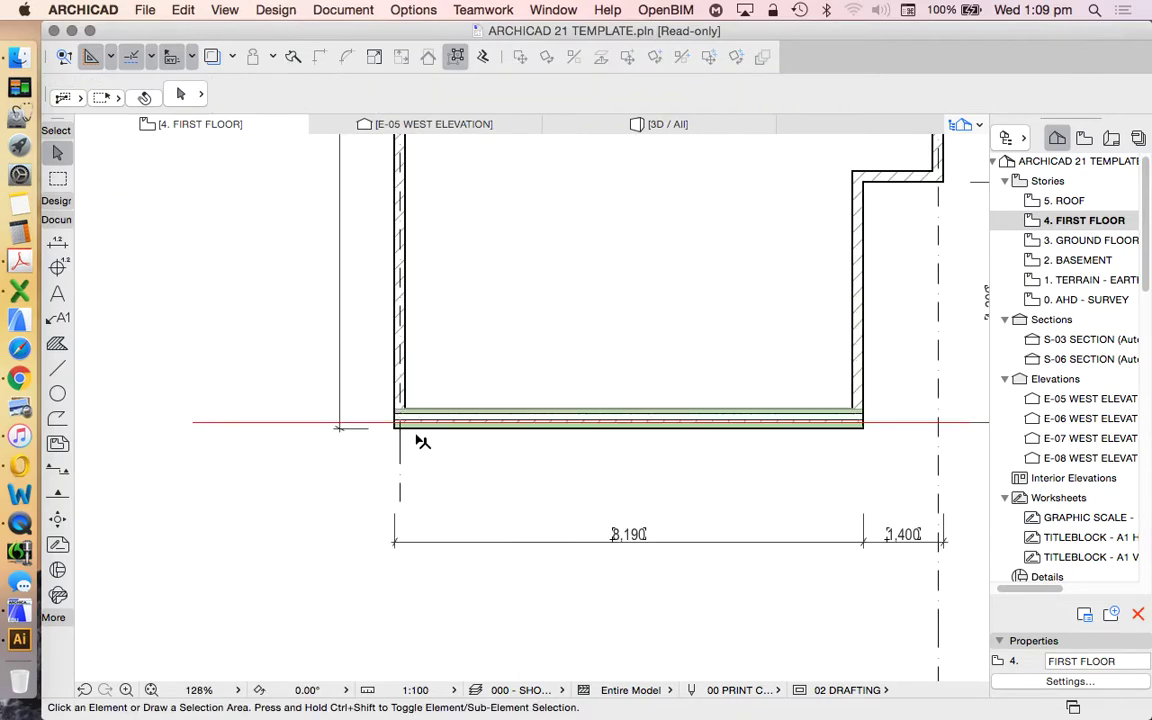
scroll(422, 441, "up", 4)
left_click(476, 411)
scroll(380, 432, "down", 6)
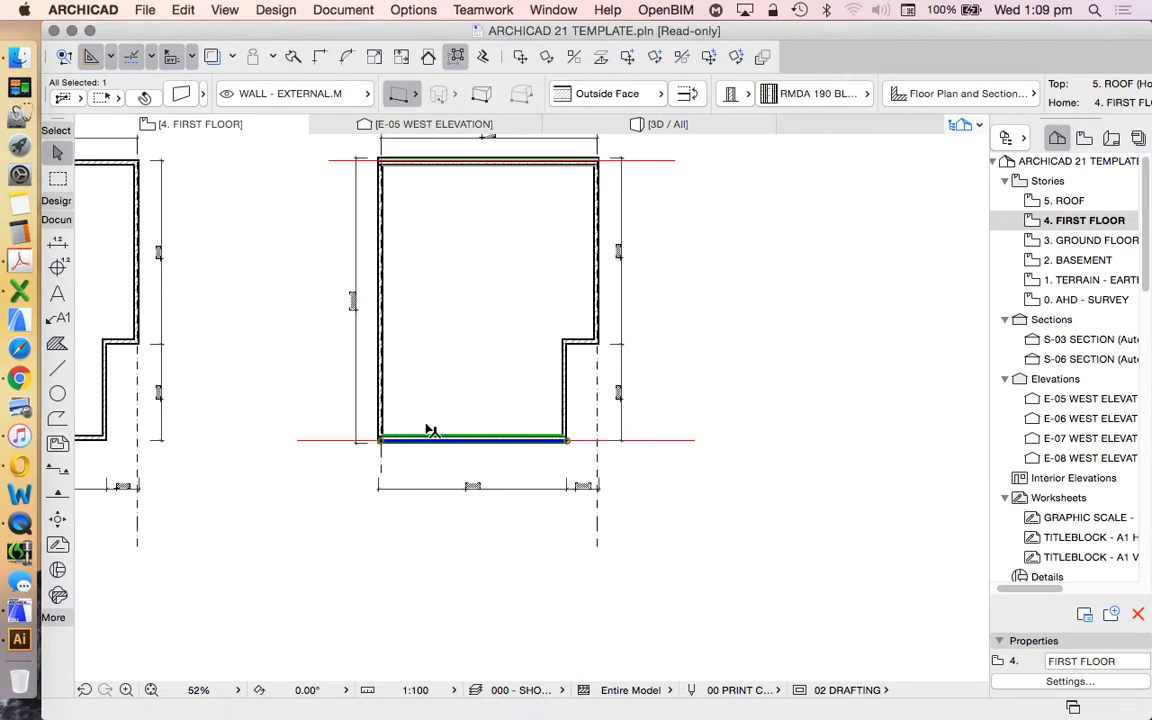
scroll(489, 420, "down", 3)
key("Escape")
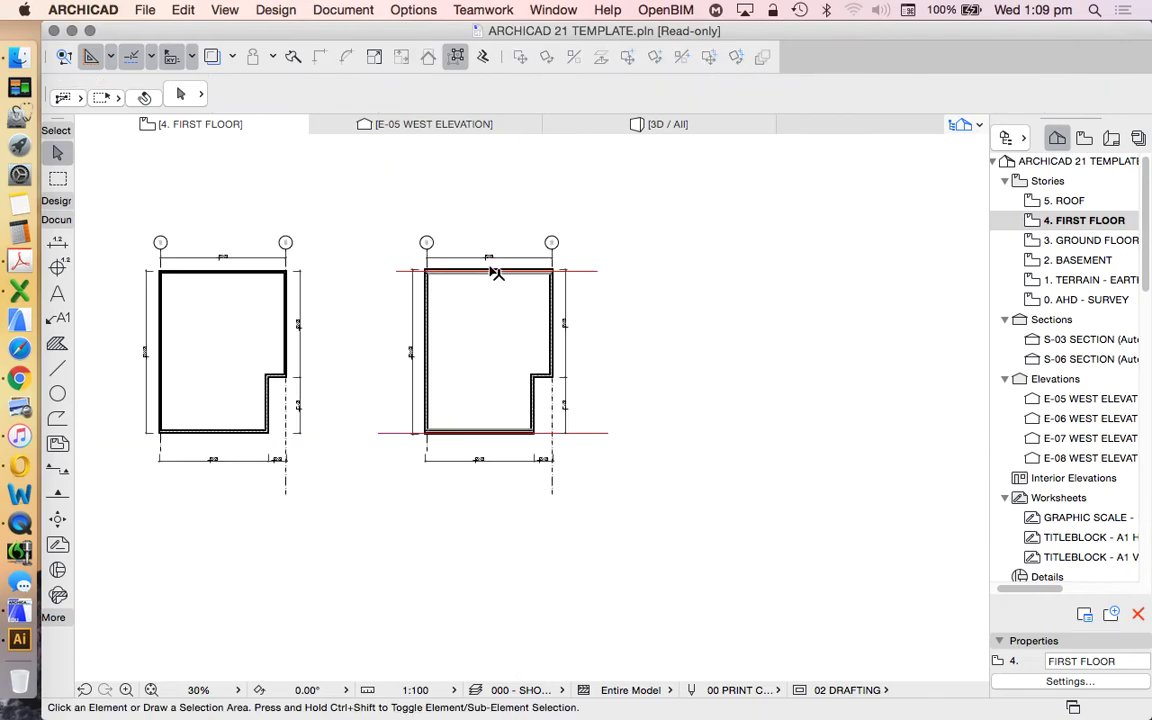
scroll(493, 272, "up", 3)
scroll(437, 329, "up", 3)
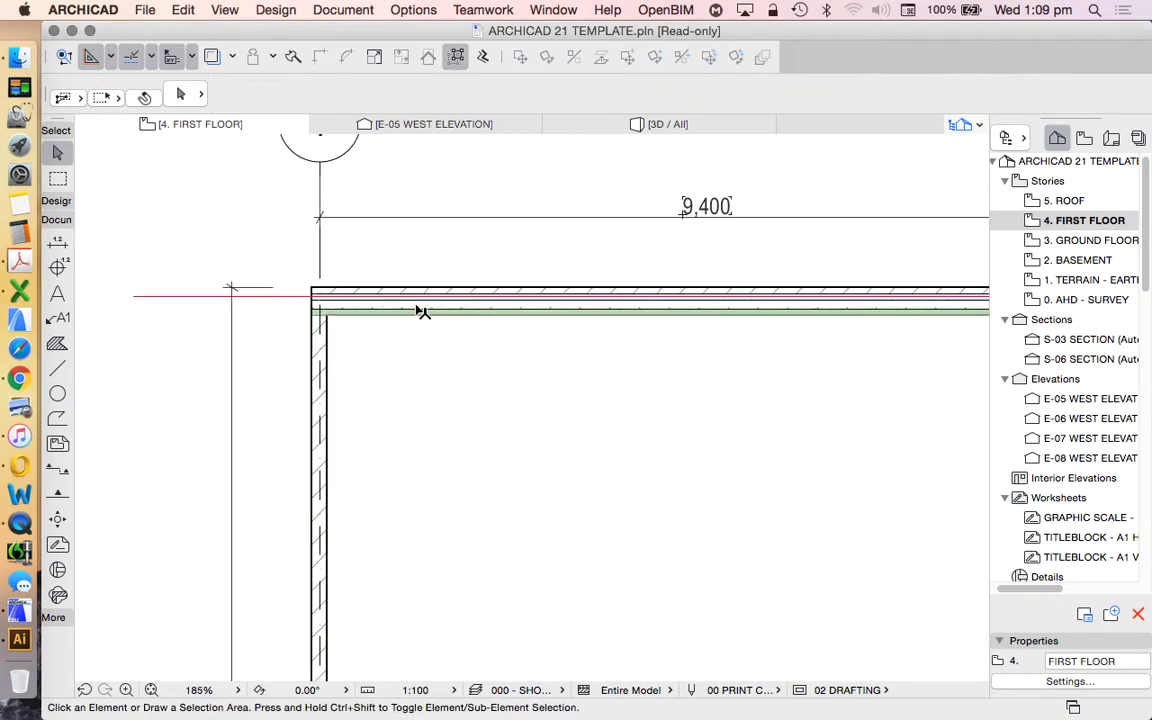
scroll(430, 308, "up", 3)
left_click(481, 261)
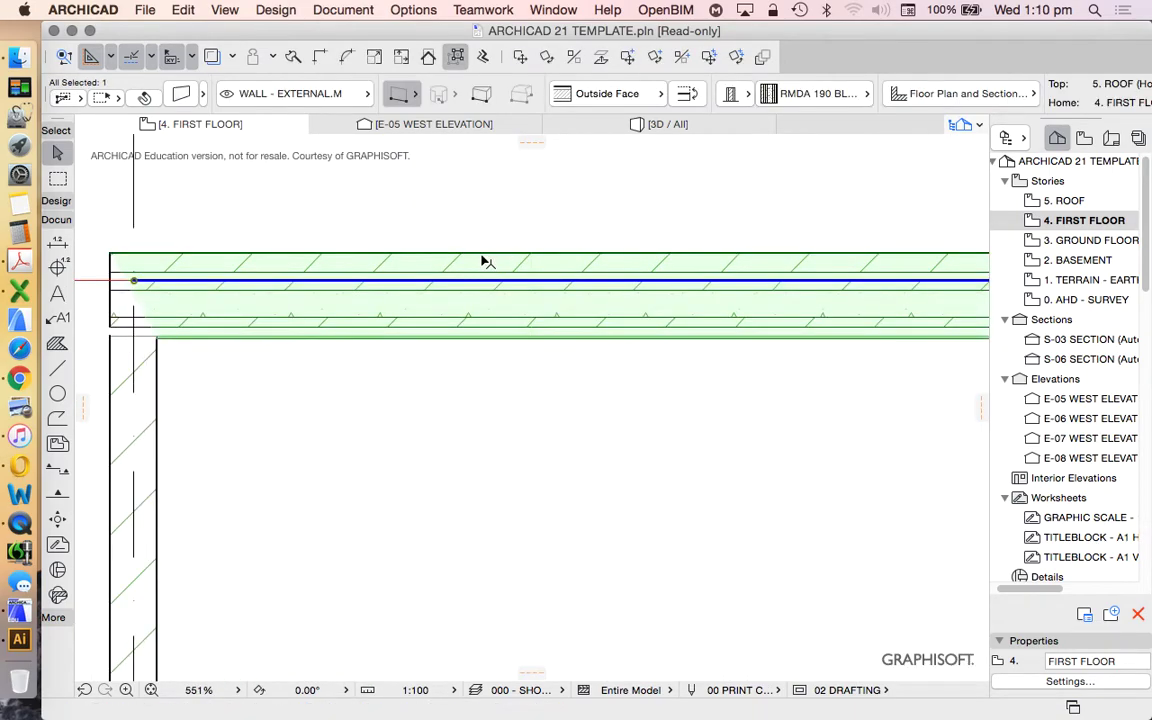
scroll(476, 305, "down", 3)
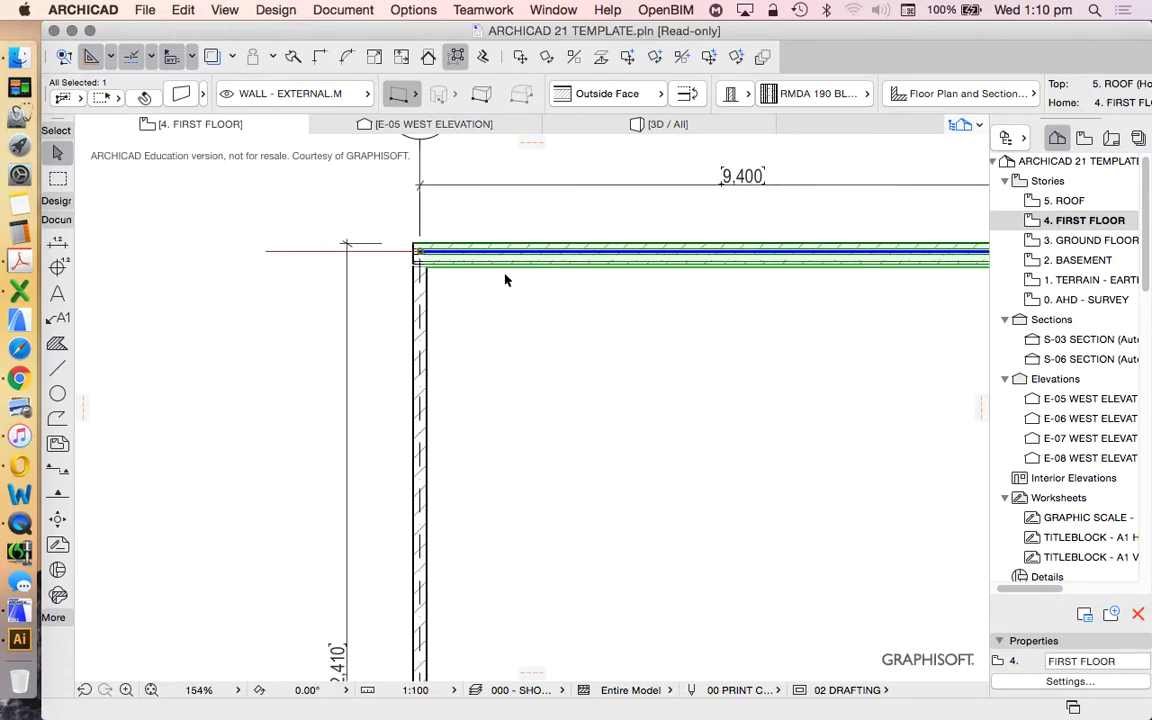
scroll(433, 300, "up", 2)
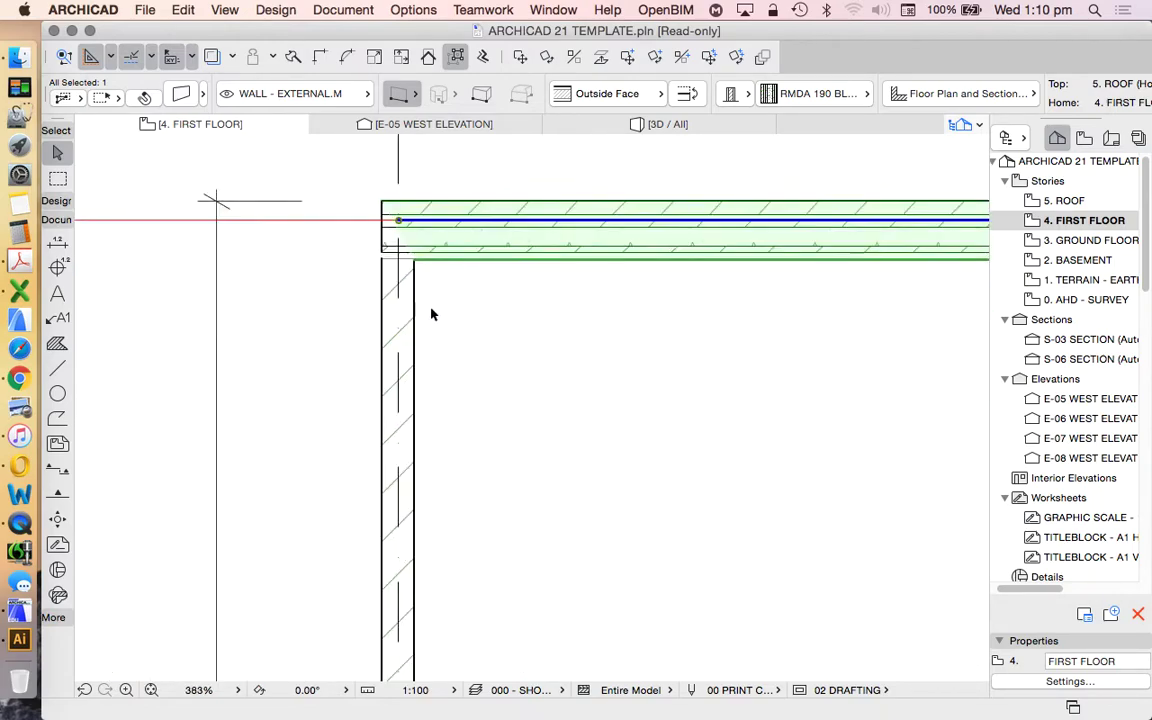
left_click(419, 296)
scroll(400, 275, "down", 3)
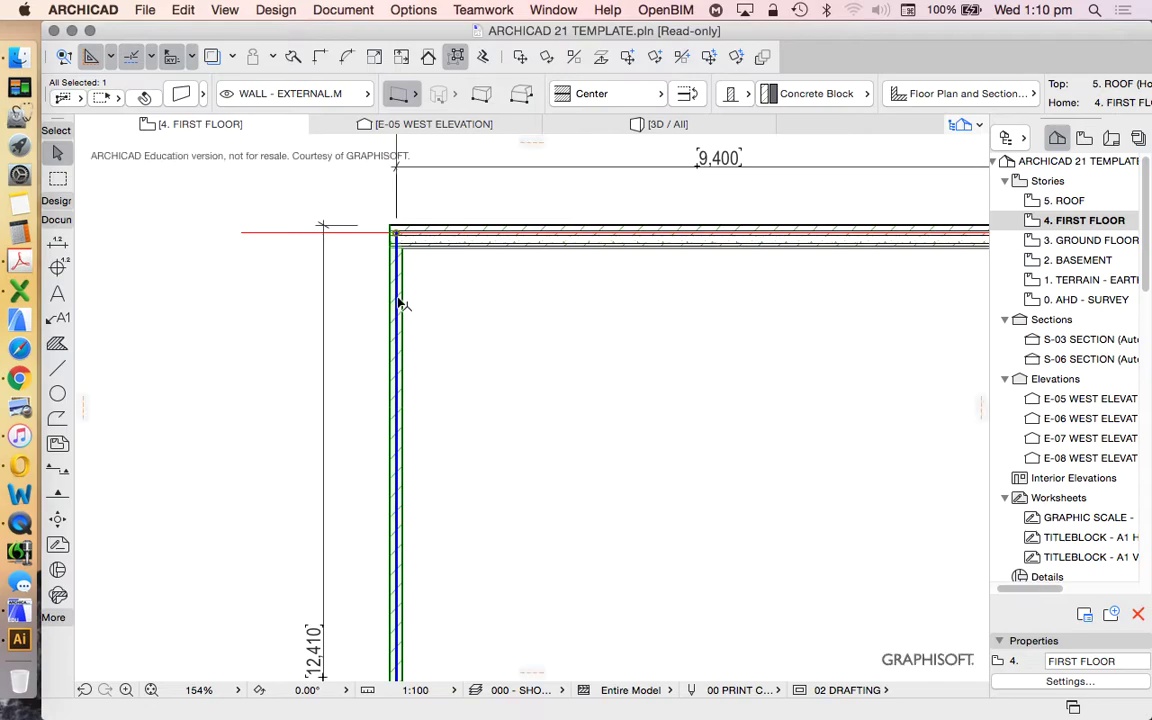
scroll(407, 295, "down", 2)
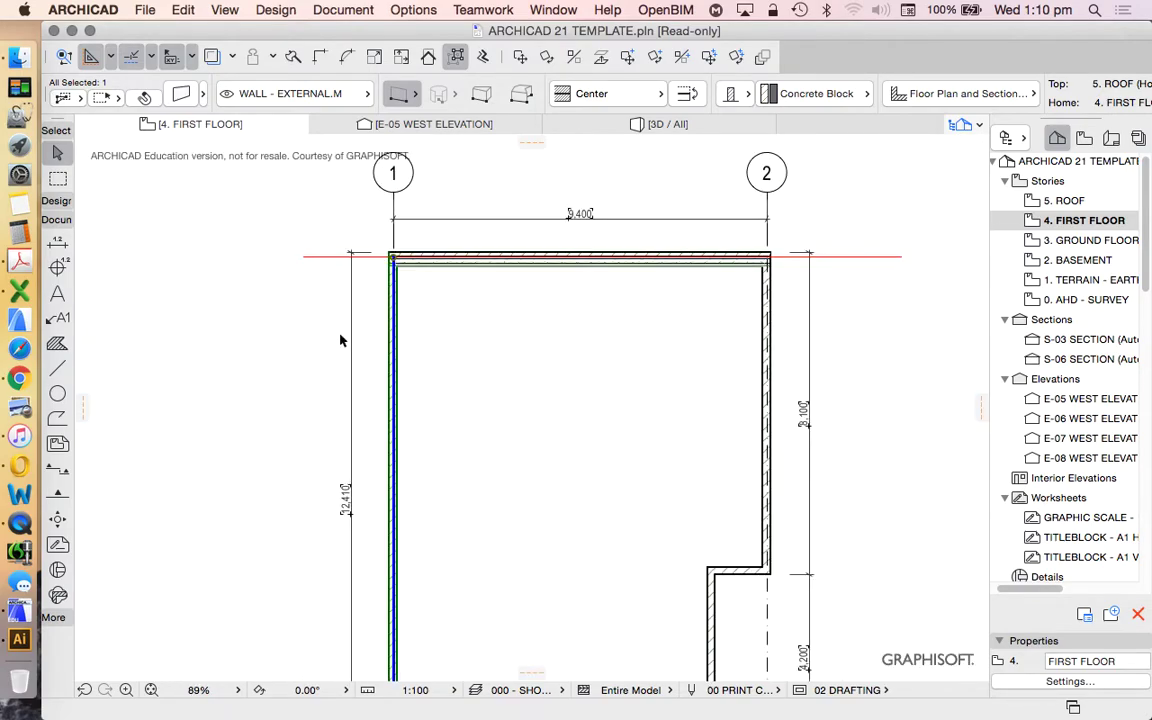
key("Escape")
scroll(573, 222, "down", 1)
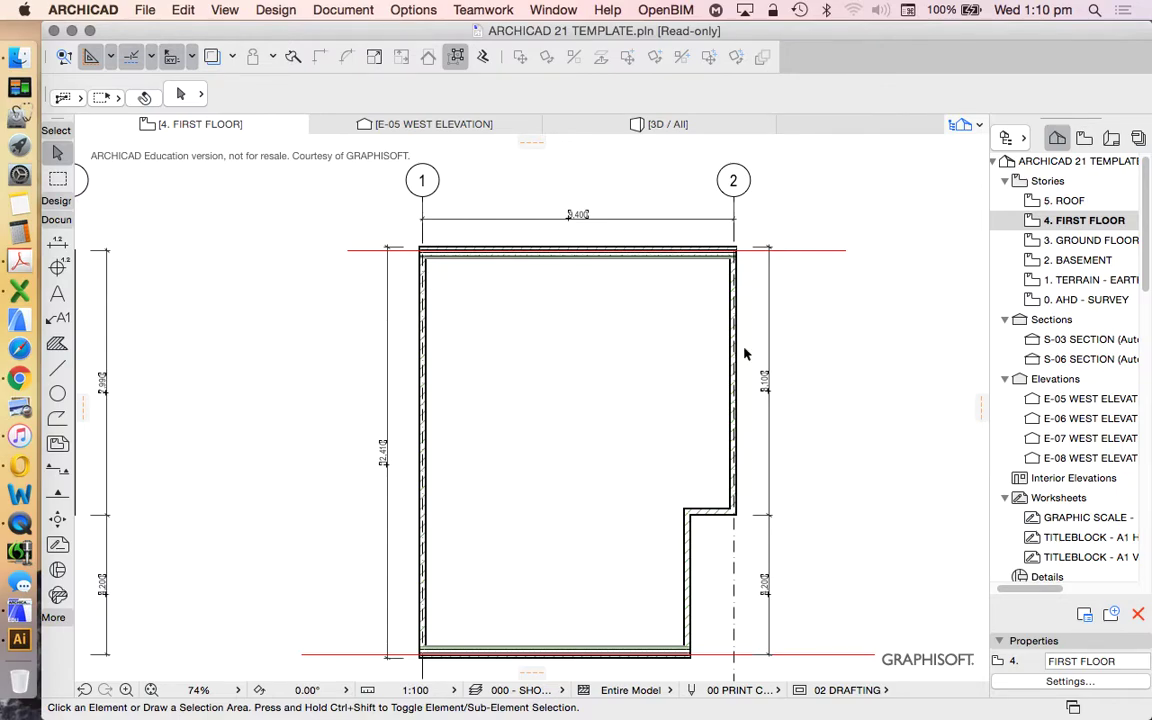
scroll(750, 275, "up", 2)
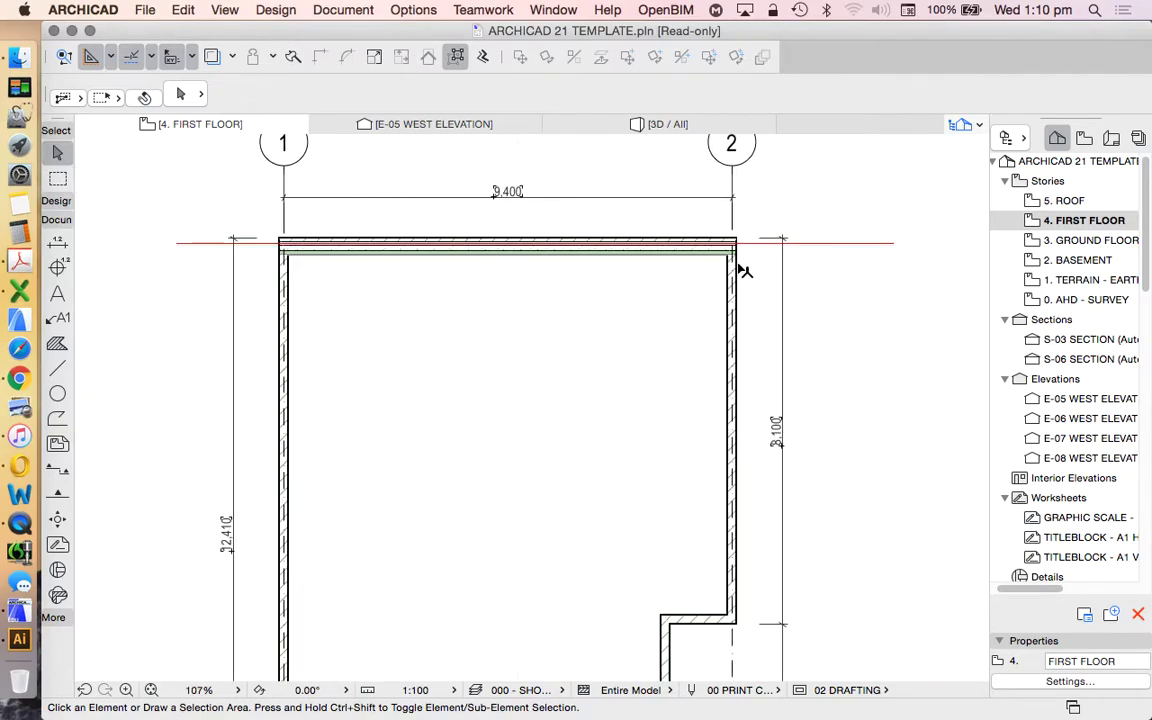